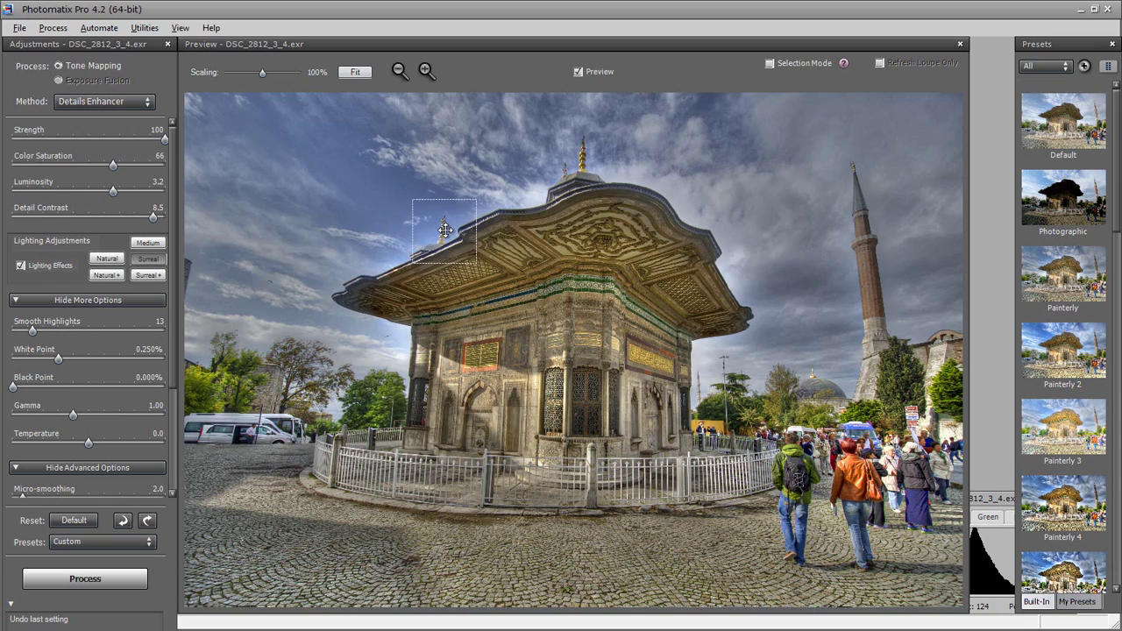
Inspect the roof edge beside the small golden finial in the loupe, and lower the tone mapping Strength to 85.
left_click(447, 230)
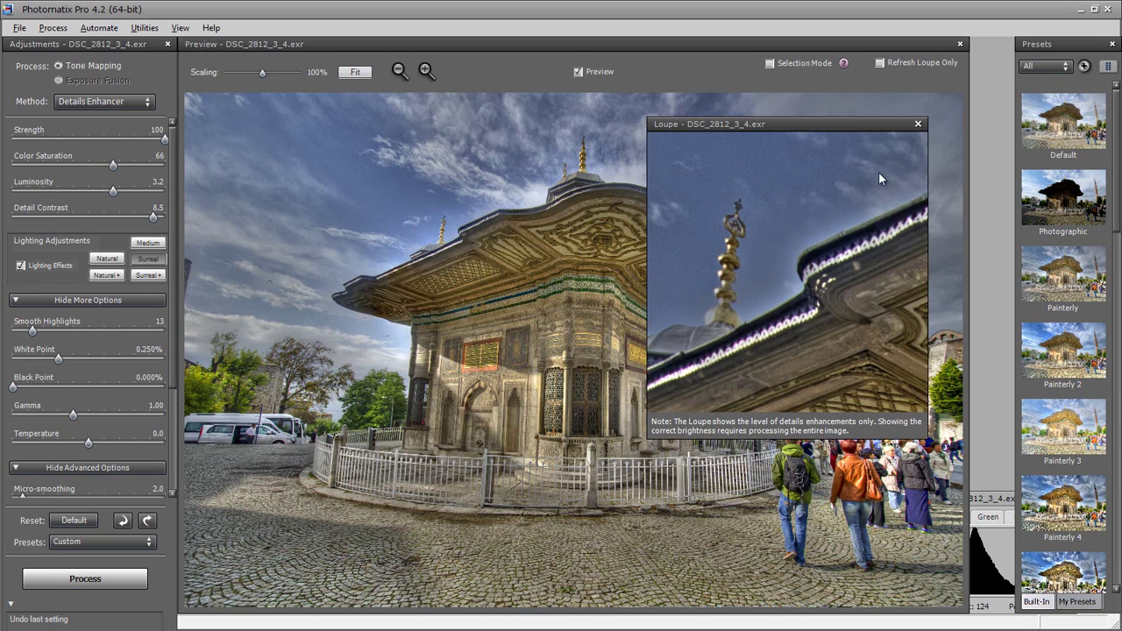
left_click(918, 126)
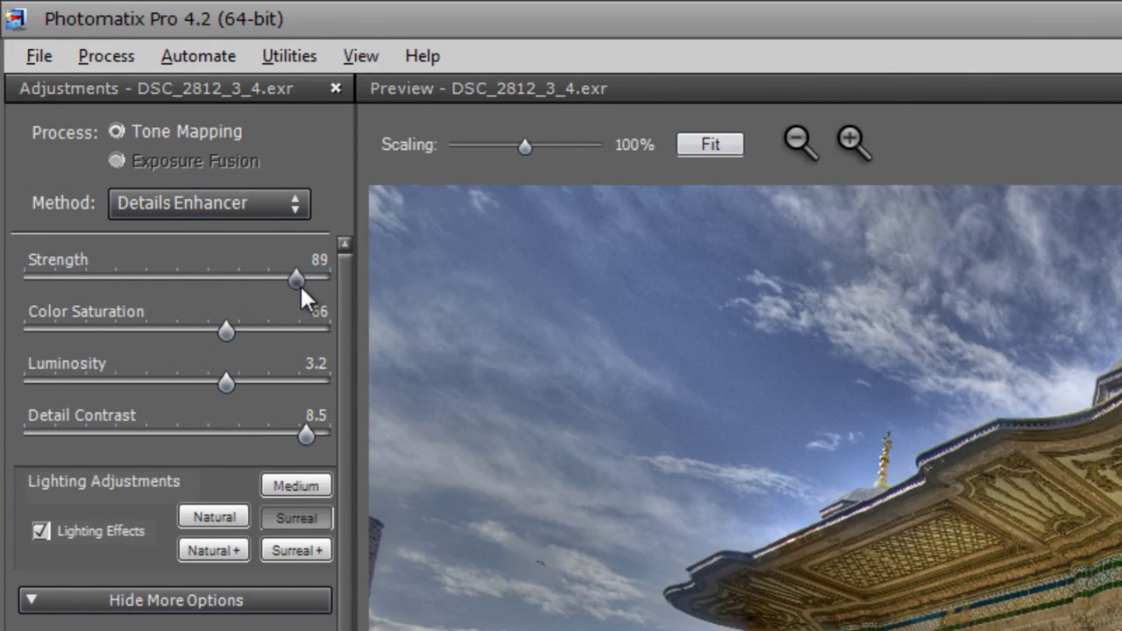
left_click_drag(291, 286, 286, 285)
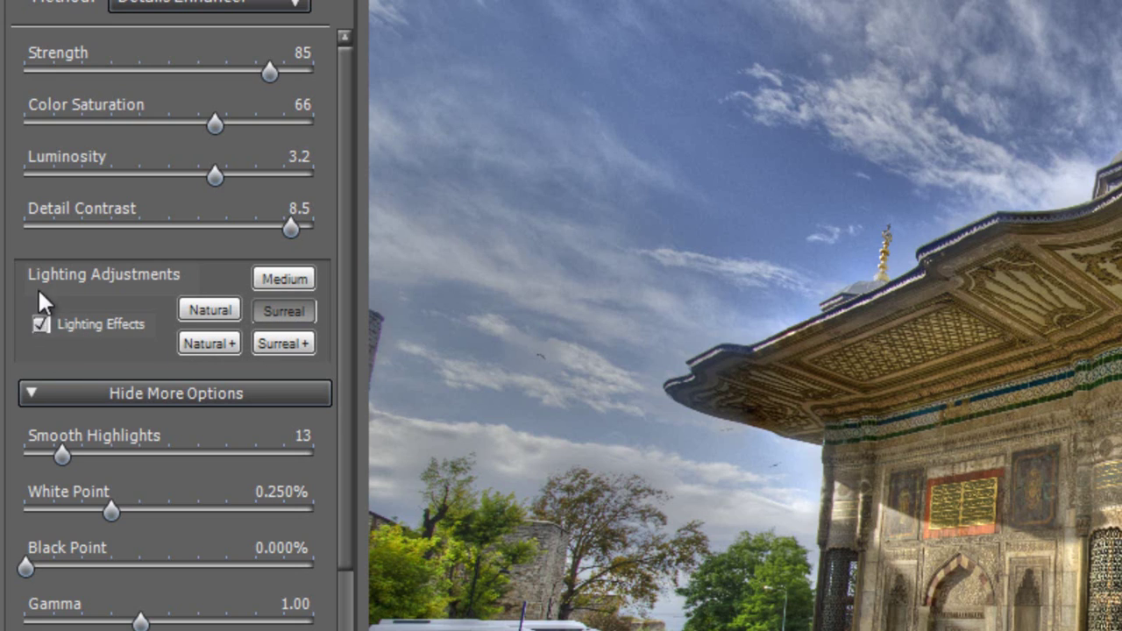
Try Lighting Adjustments at 2.8 with Lighting Effects mode off, and undo these changes.
left_click(41, 322)
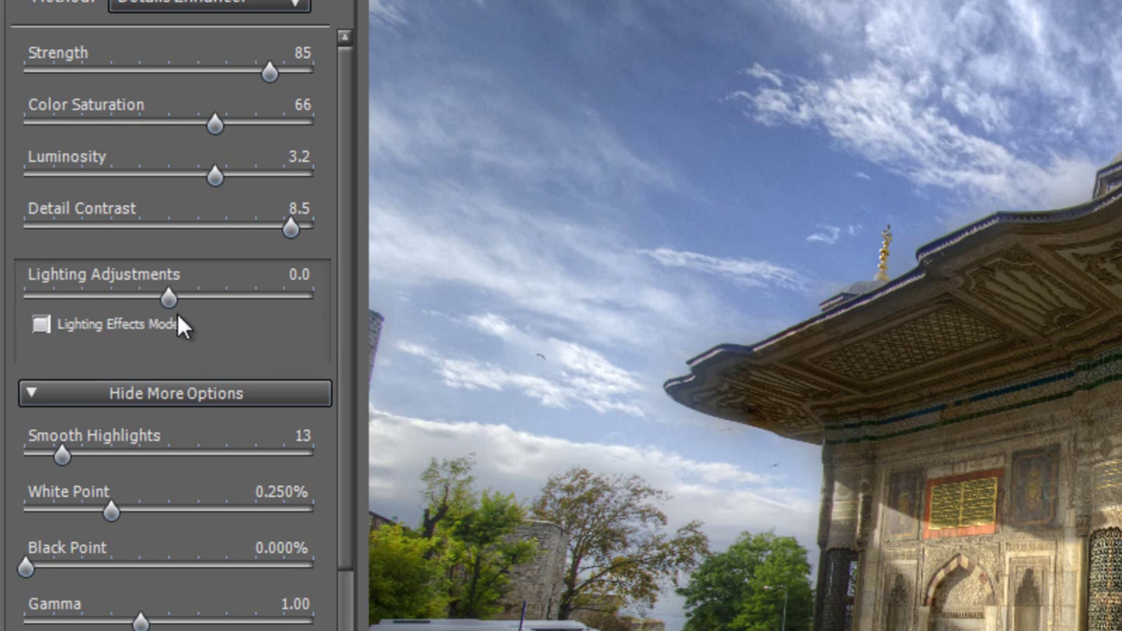
left_click_drag(168, 298, 209, 297)
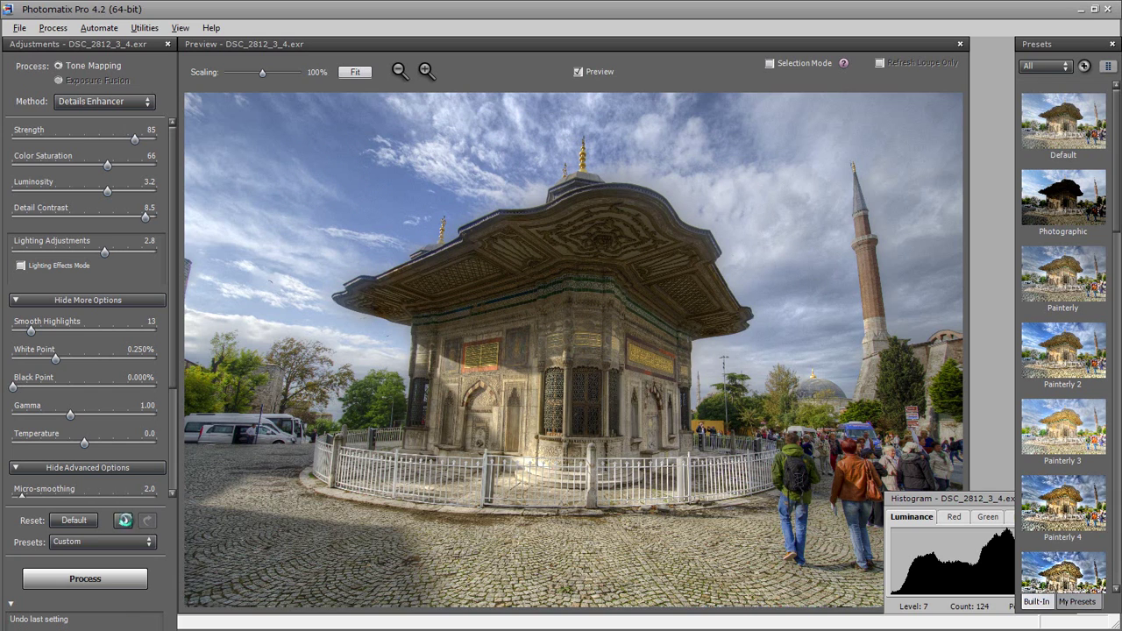
left_click(124, 521)
left_click(124, 521)
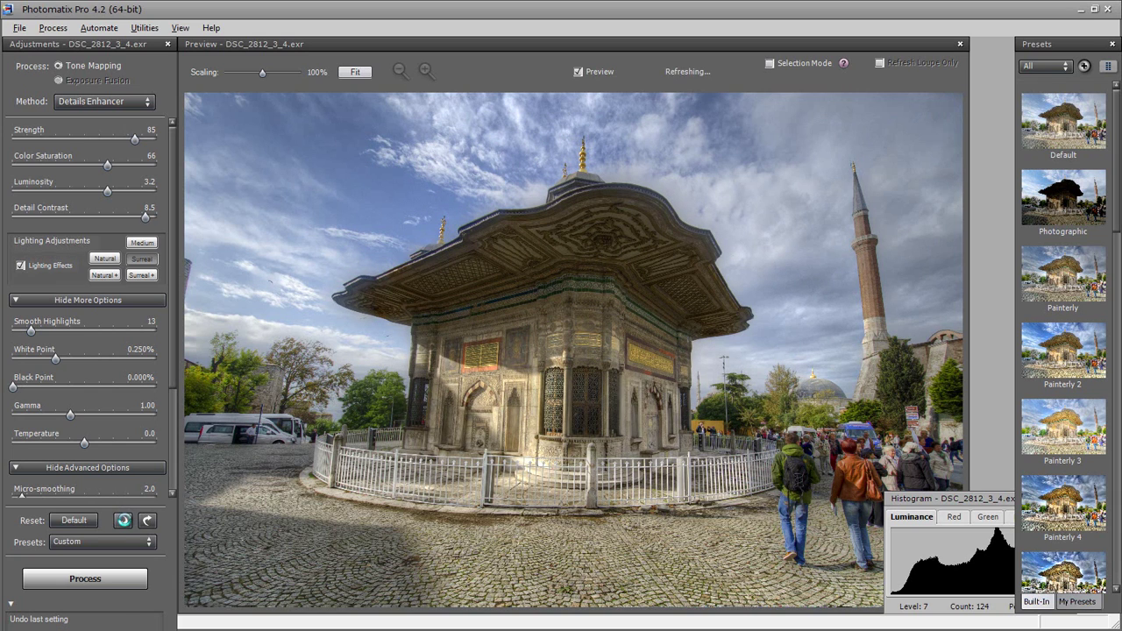
left_click(124, 521)
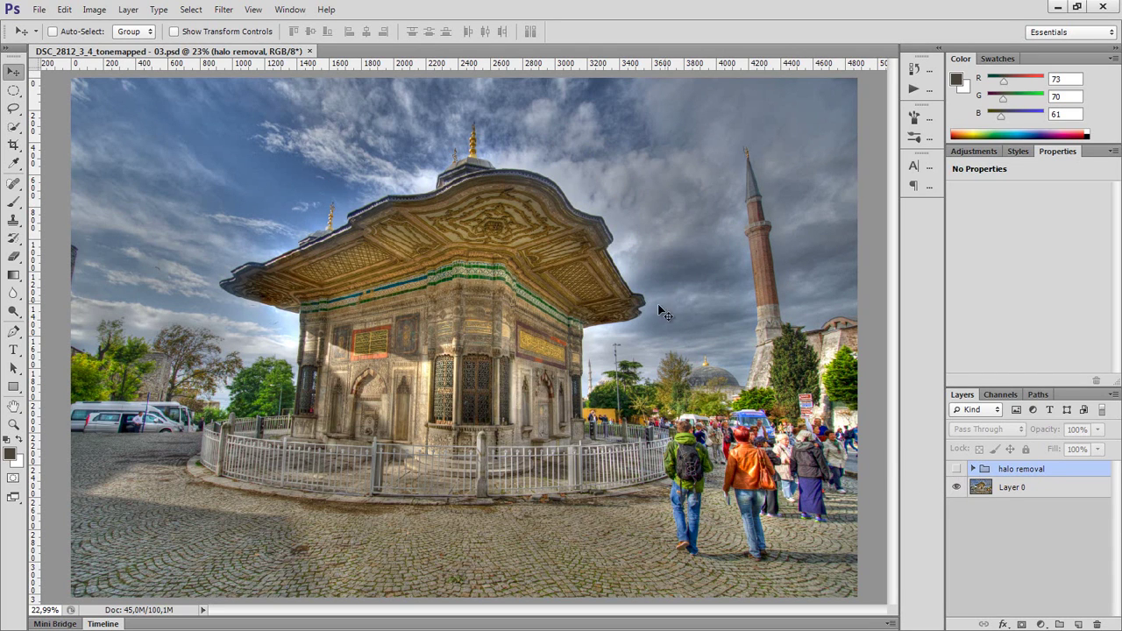
In Photoshop, toggle the visibility of the halo removal group to compare the image with and without the correction.
left_click(958, 469)
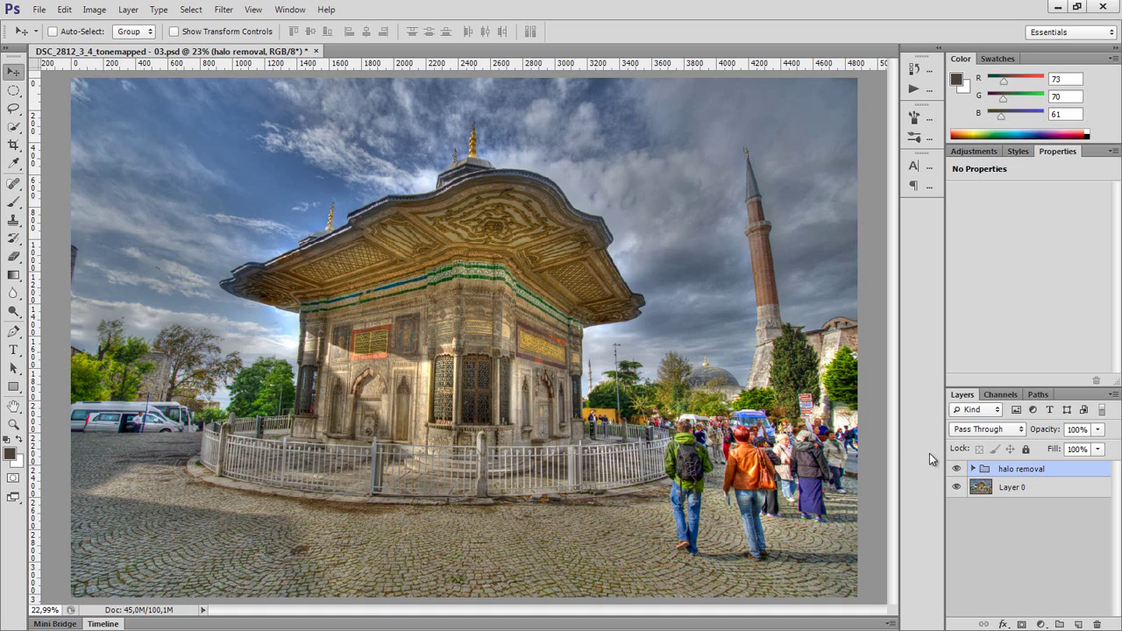
left_click(956, 470)
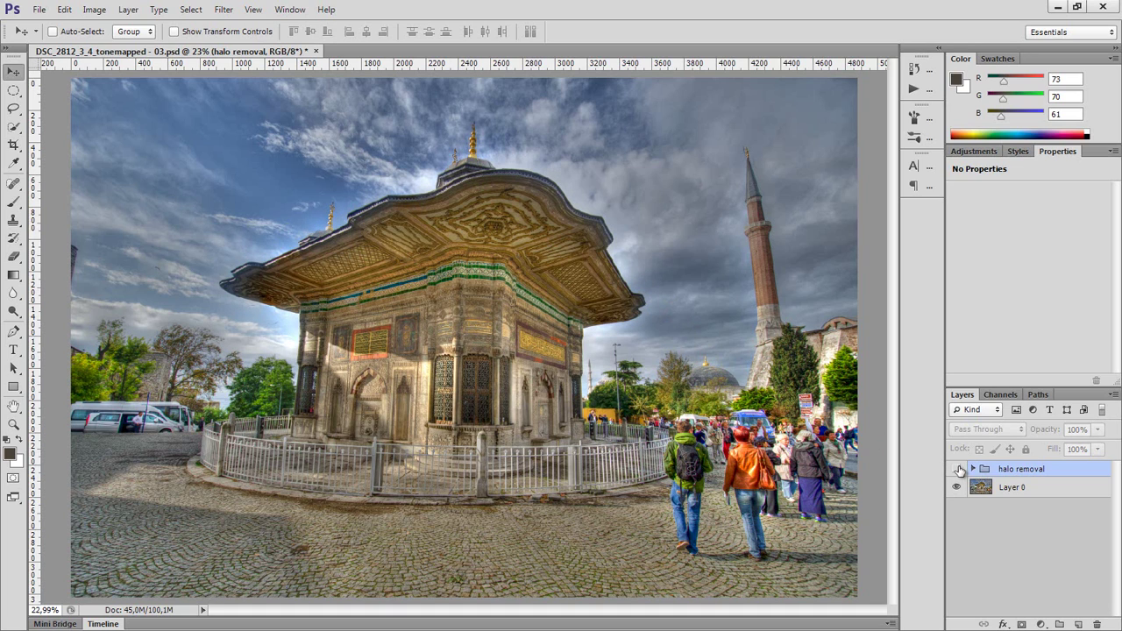
left_click(957, 471)
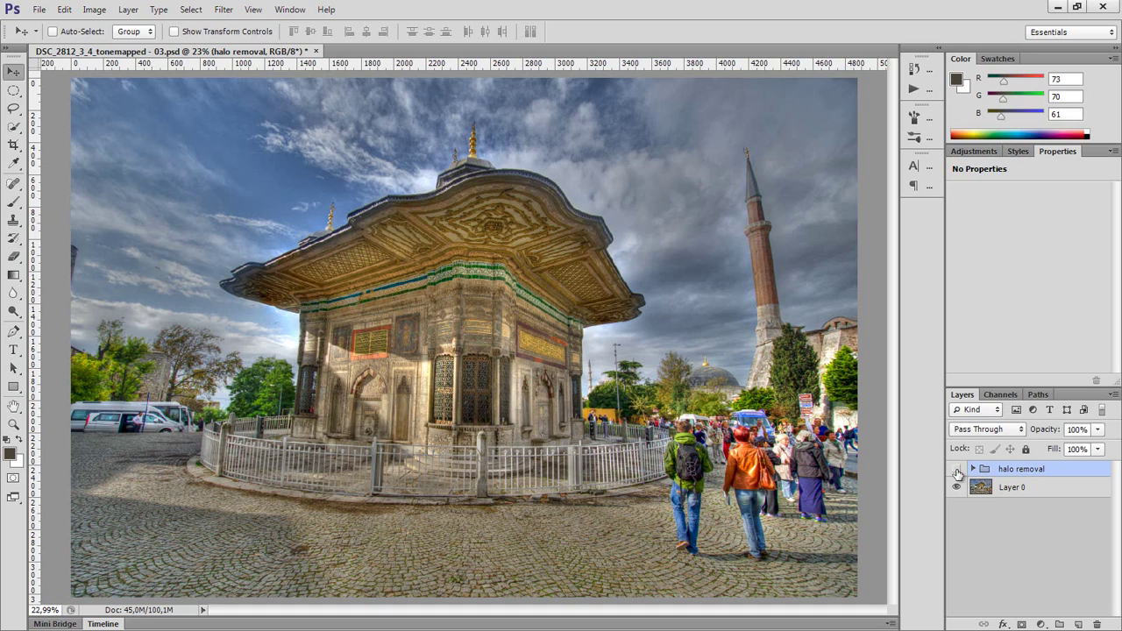
left_click(957, 470)
left_click(957, 471)
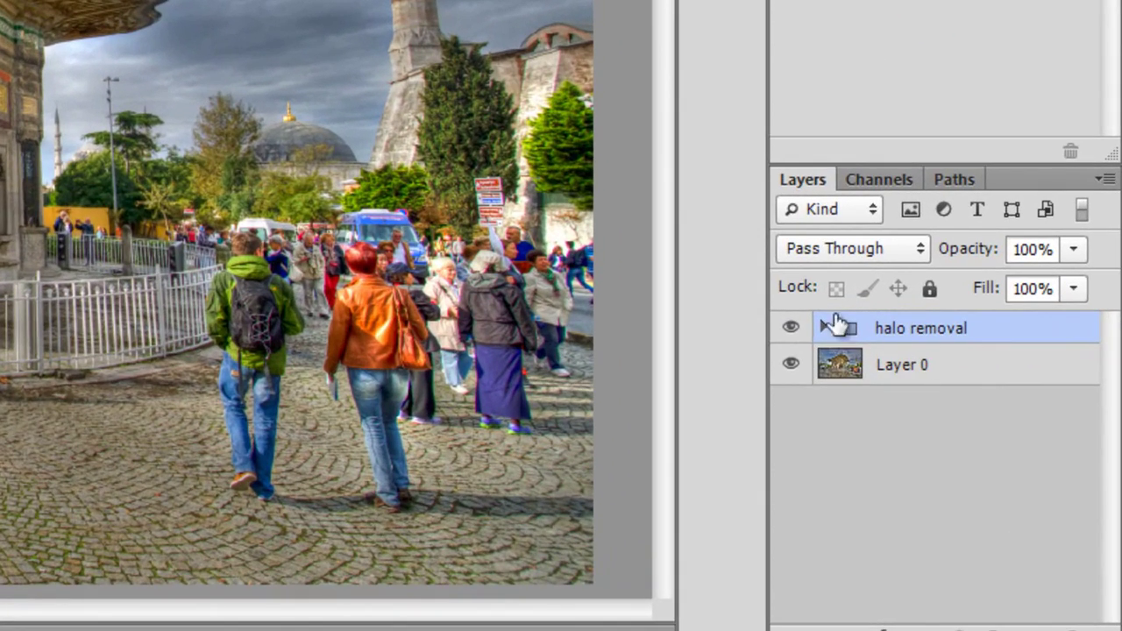
Expand the halo removal group and examine the settings of its Levels 1 adjustment layer.
left_click(823, 327)
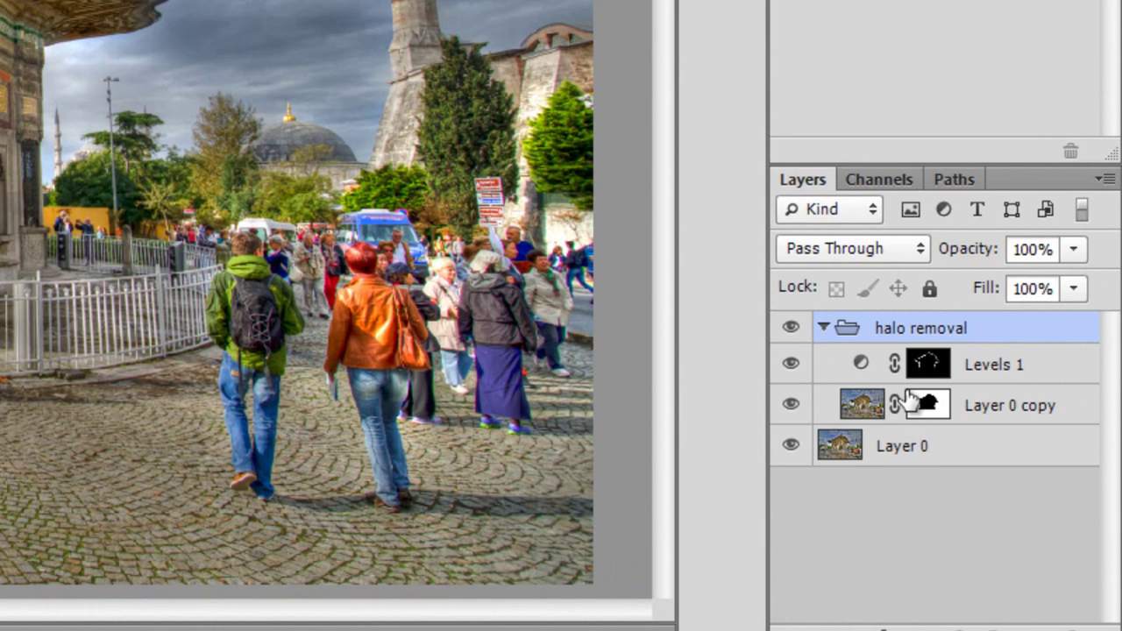
double_click(860, 368)
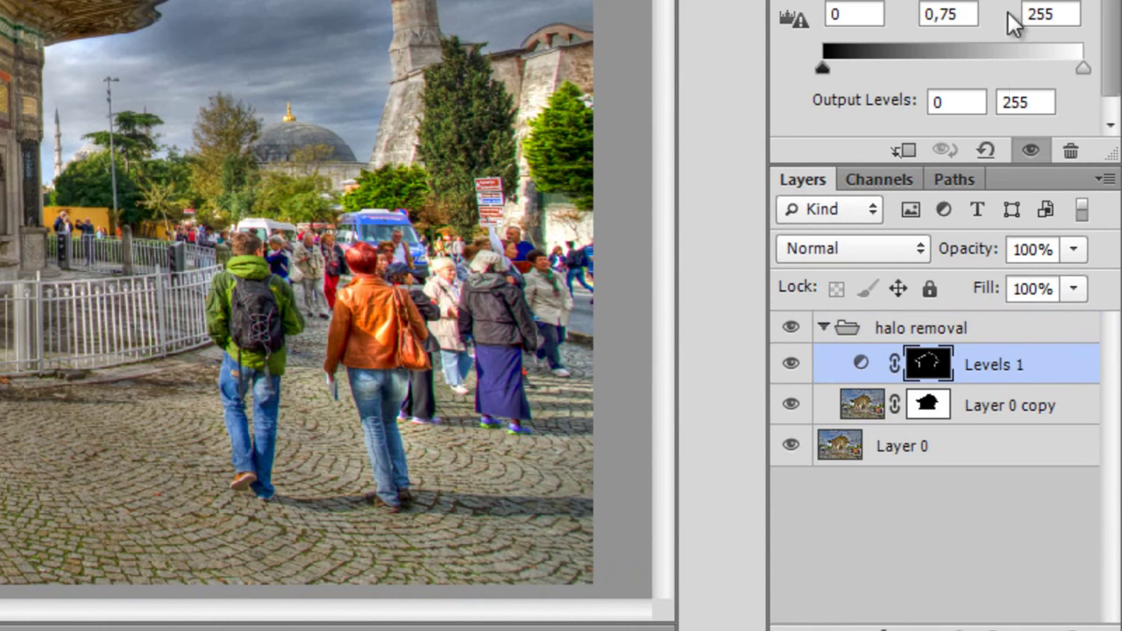
left_click(861, 364)
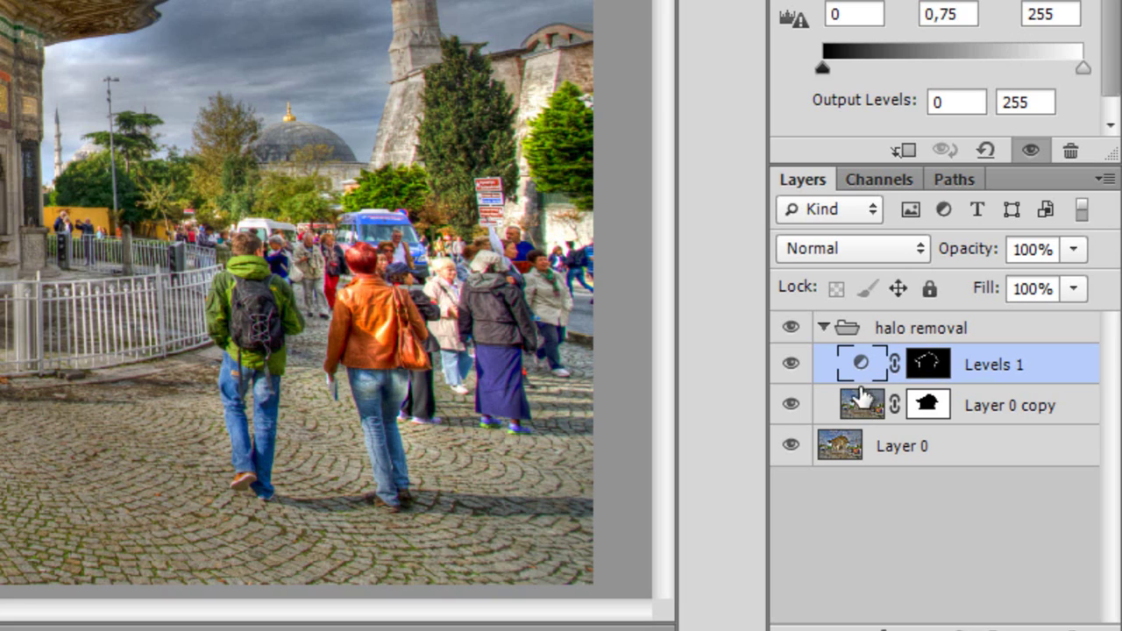
Hide Layer 0 copy, try the Levels 1 midtone input at 1,00, and set it to 0,74.
left_click(791, 404)
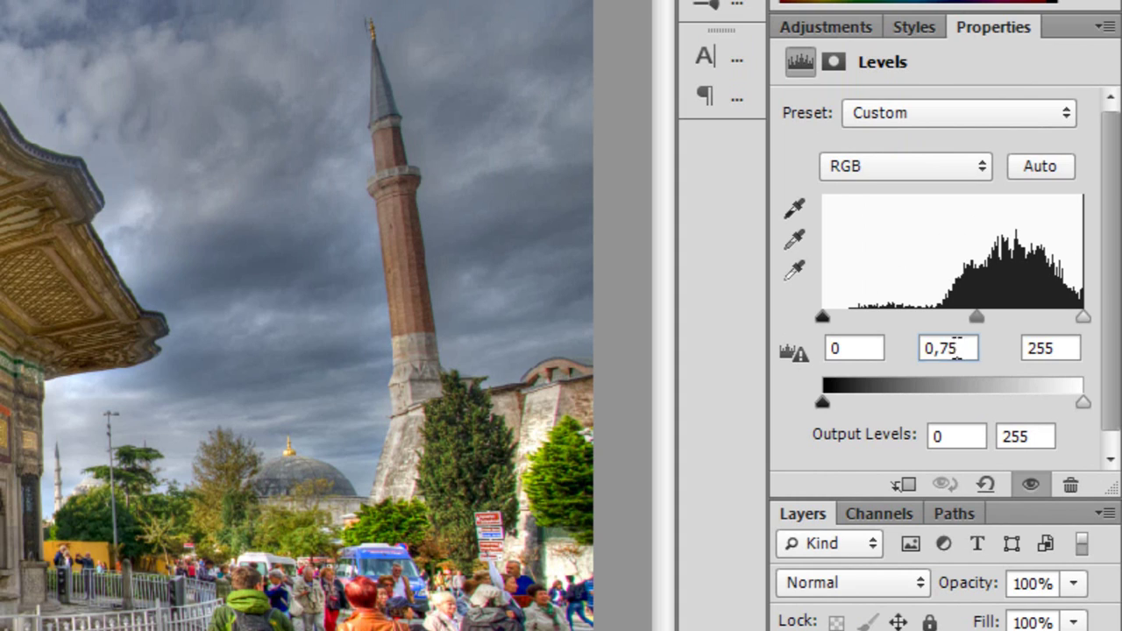
left_click_drag(959, 350, 882, 381)
left_click_drag(976, 315, 954, 313)
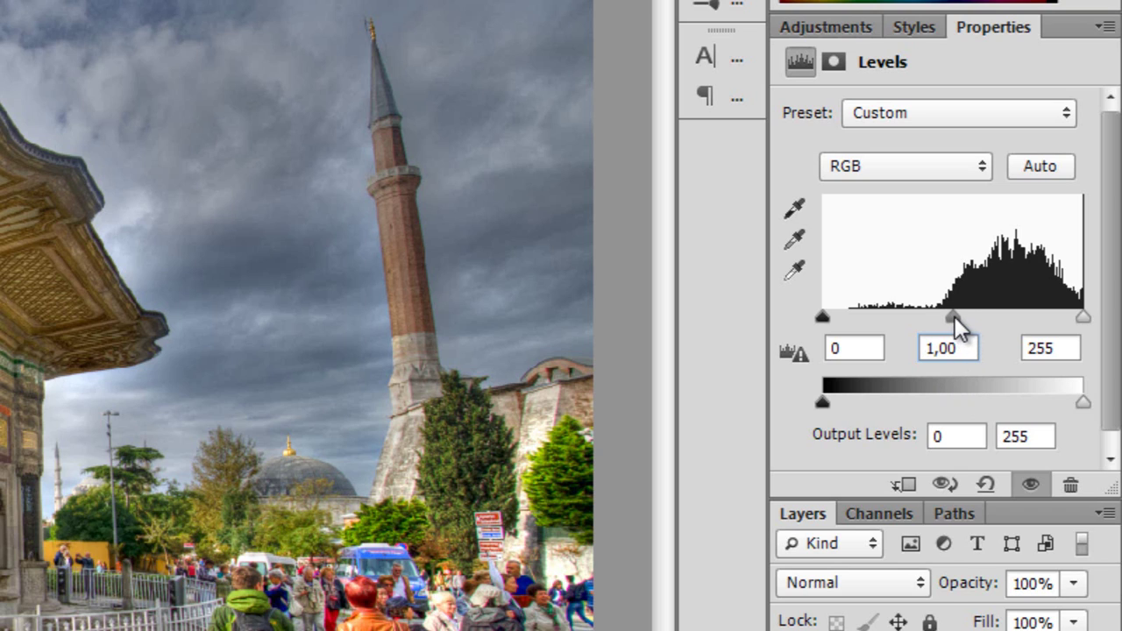
left_click_drag(954, 316, 978, 314)
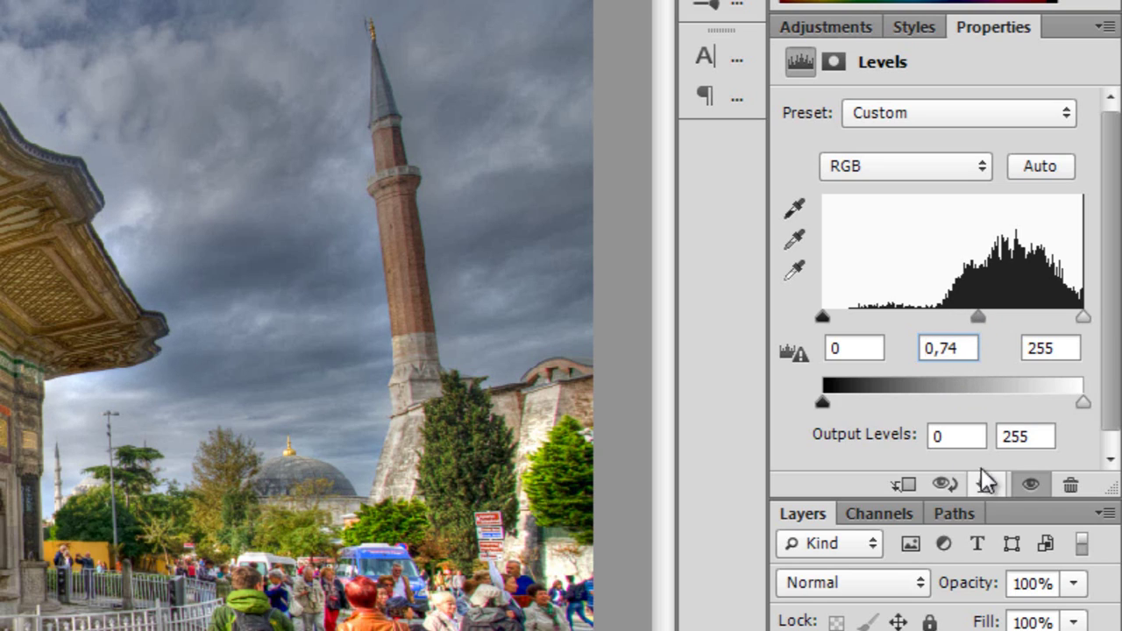
left_click_drag(956, 348, 923, 403)
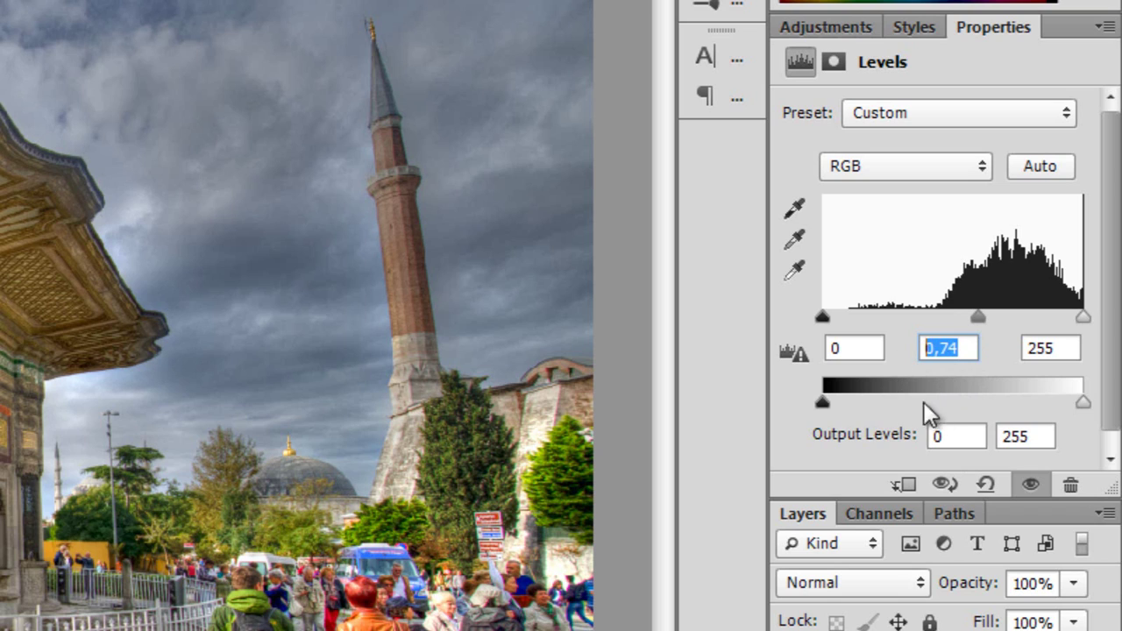
left_click(966, 346)
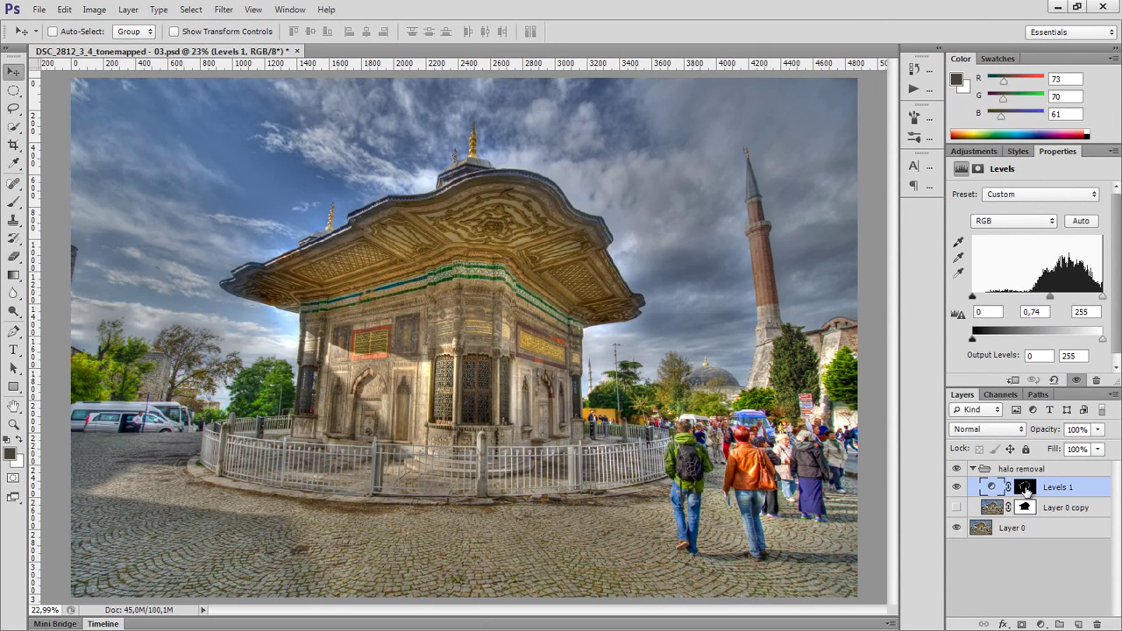
Disable and re-enable the Levels 1 layer mask, and view the mask on its own before returning to the image.
left_click(1025, 488, "shift")
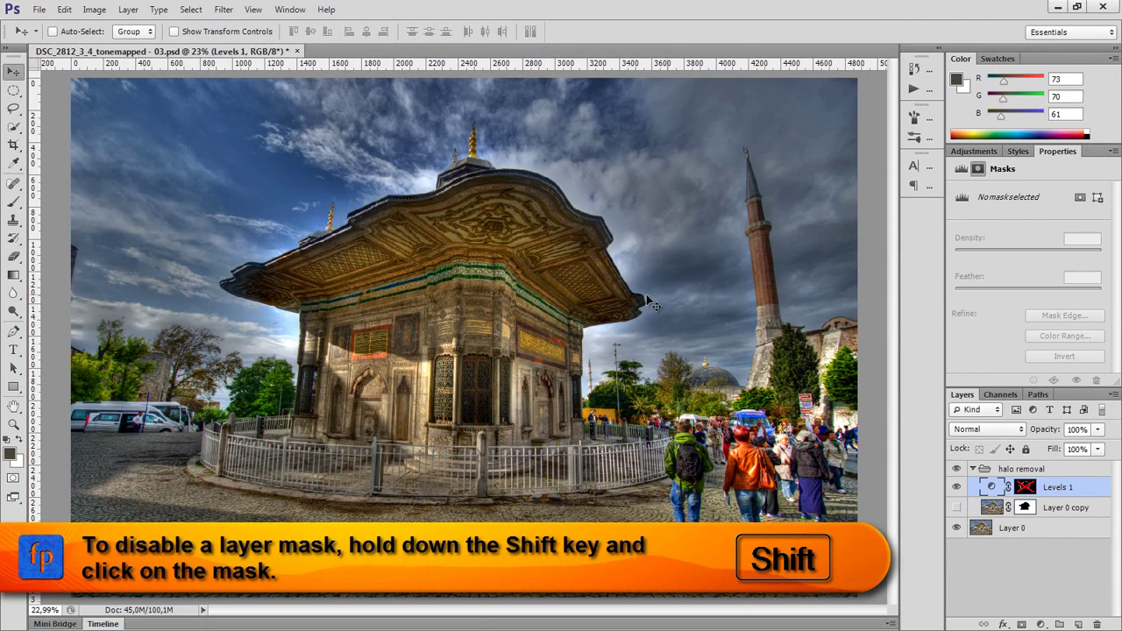
left_click(1024, 493, "shift")
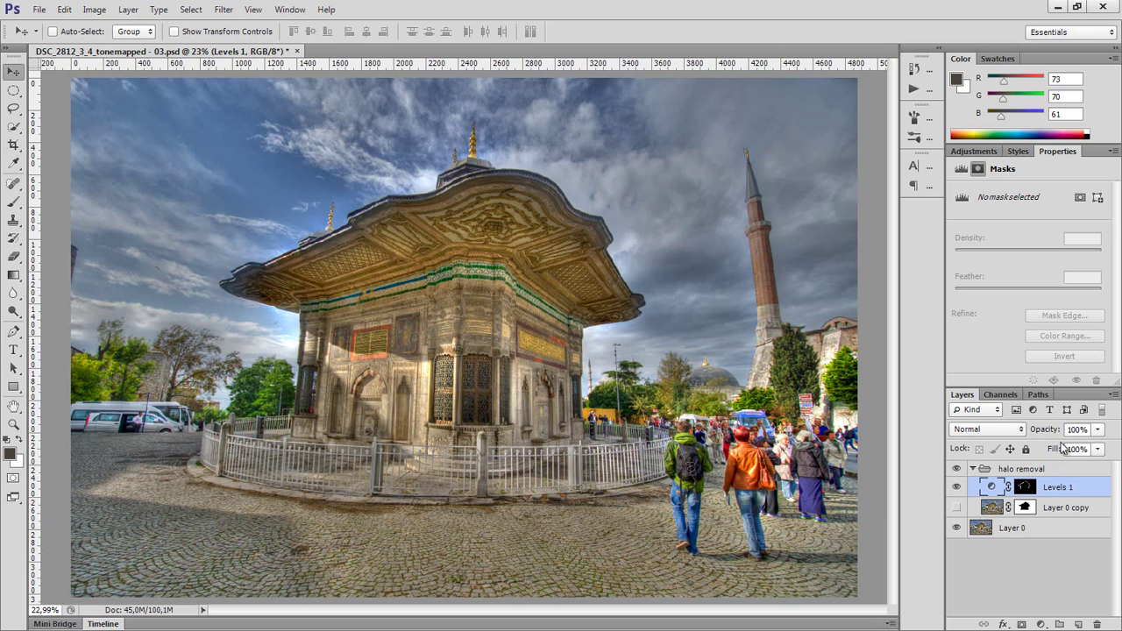
left_click(1024, 491, "alt")
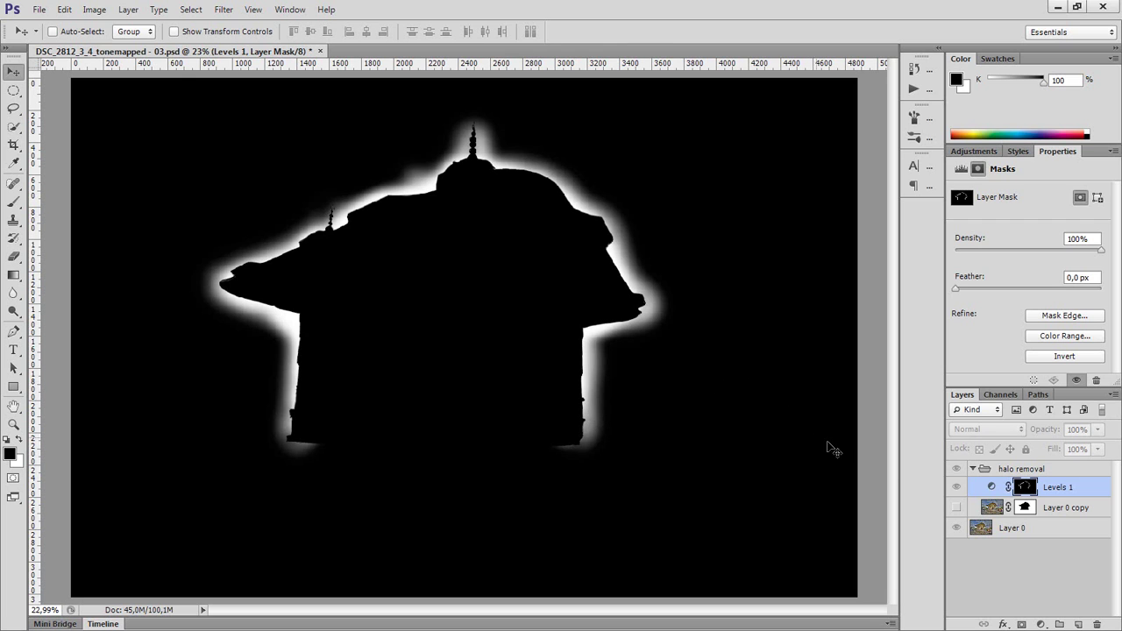
left_click(988, 488)
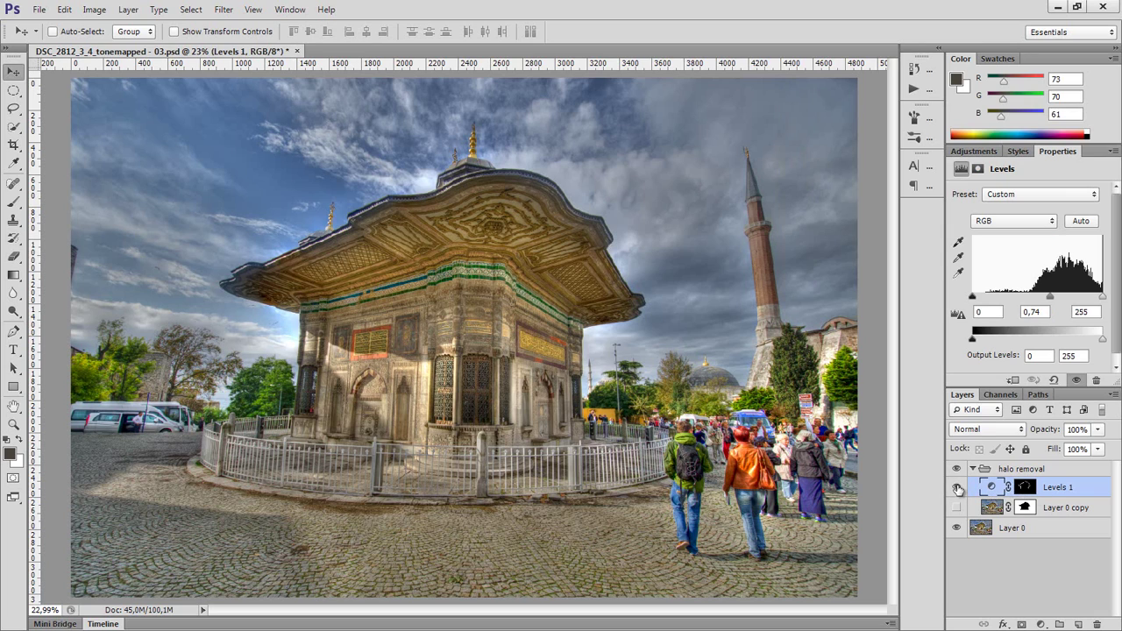
Toggle the visibility of the Levels 1 layer to compare the halos around the building with and without it.
left_click(957, 489)
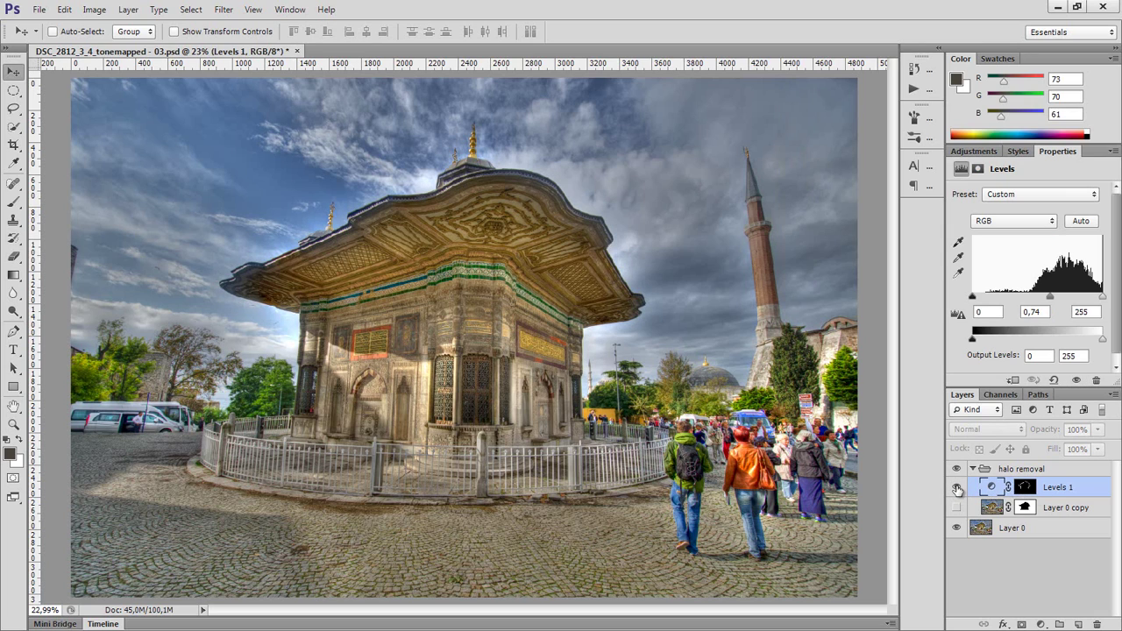
left_click(957, 489)
left_click(957, 489)
left_click(957, 489)
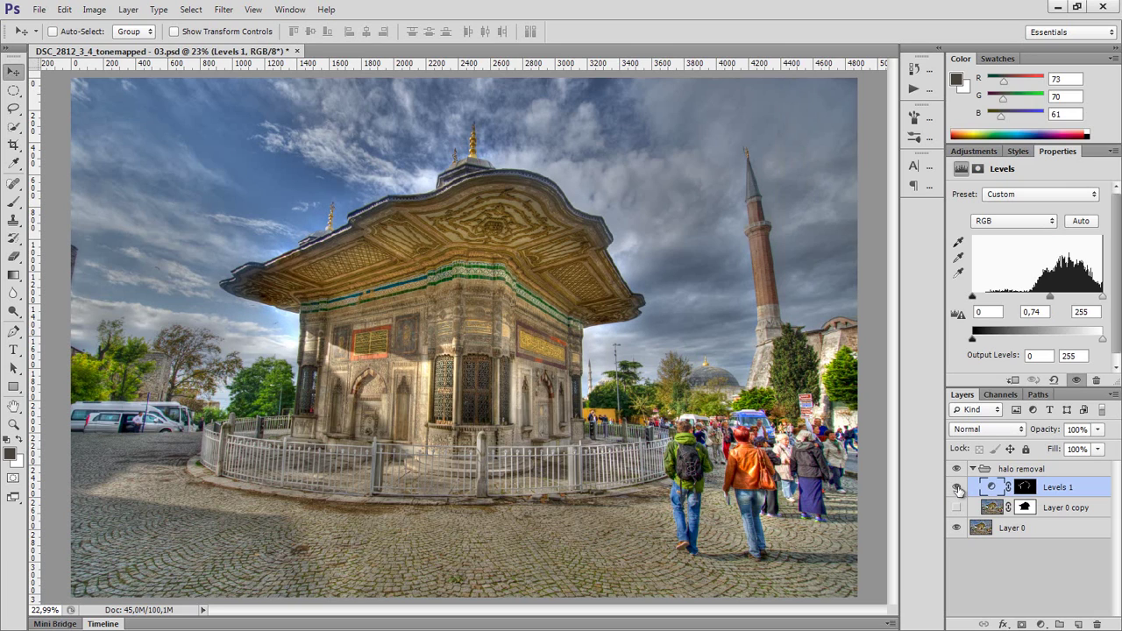
left_click(957, 489)
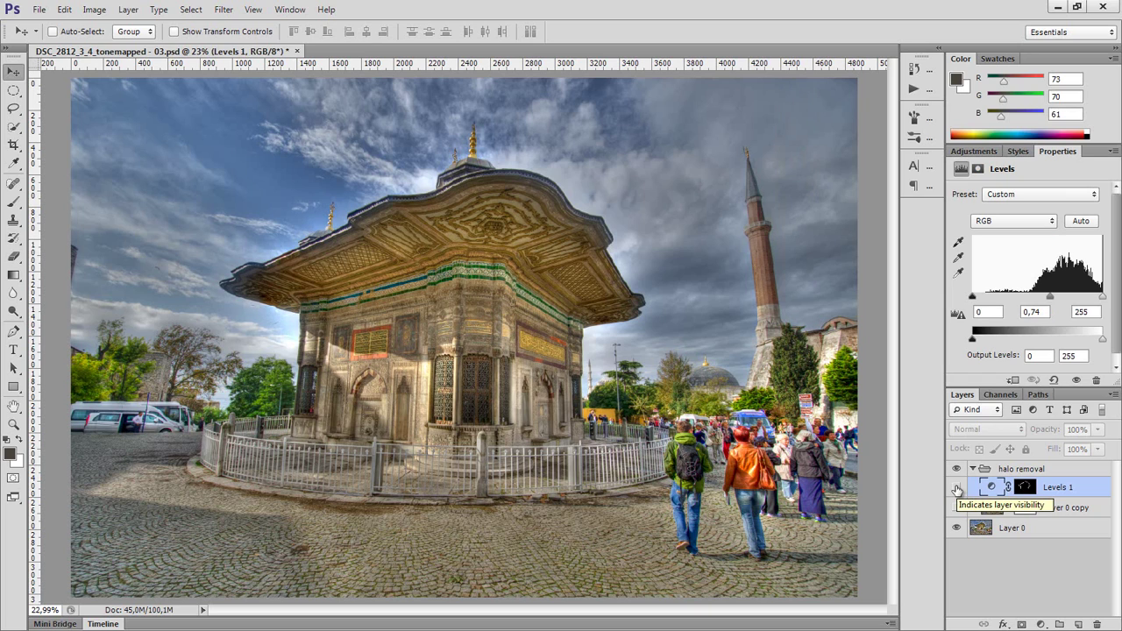
left_click(958, 489)
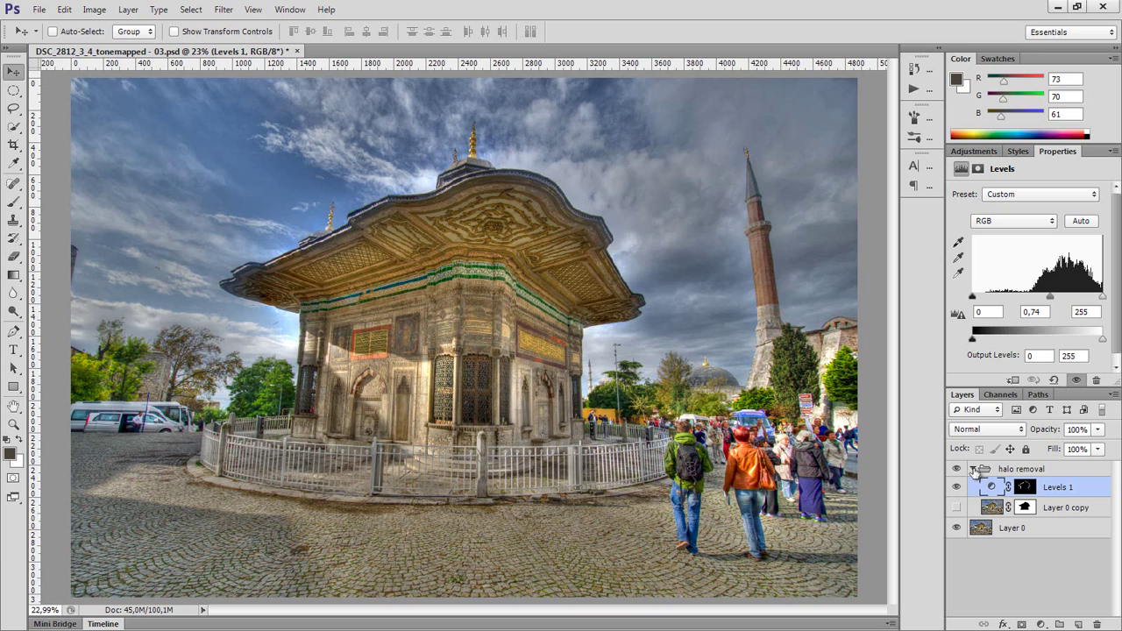
Delete the halo removal group with its contents and duplicate Layer 0.
left_click(973, 469)
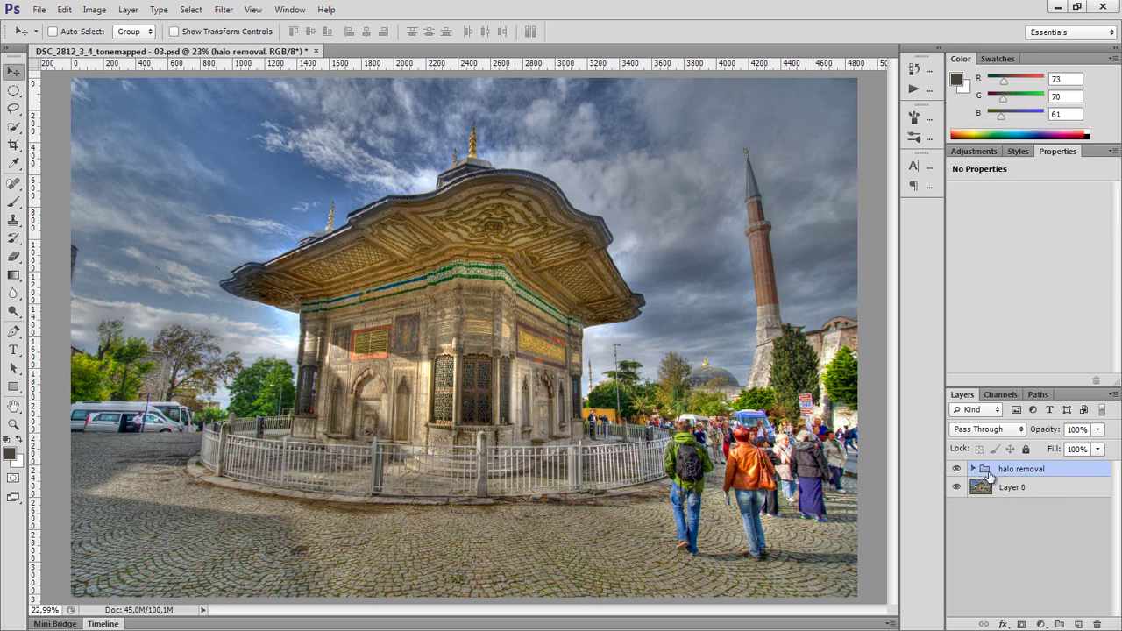
left_click_drag(984, 471, 1098, 623)
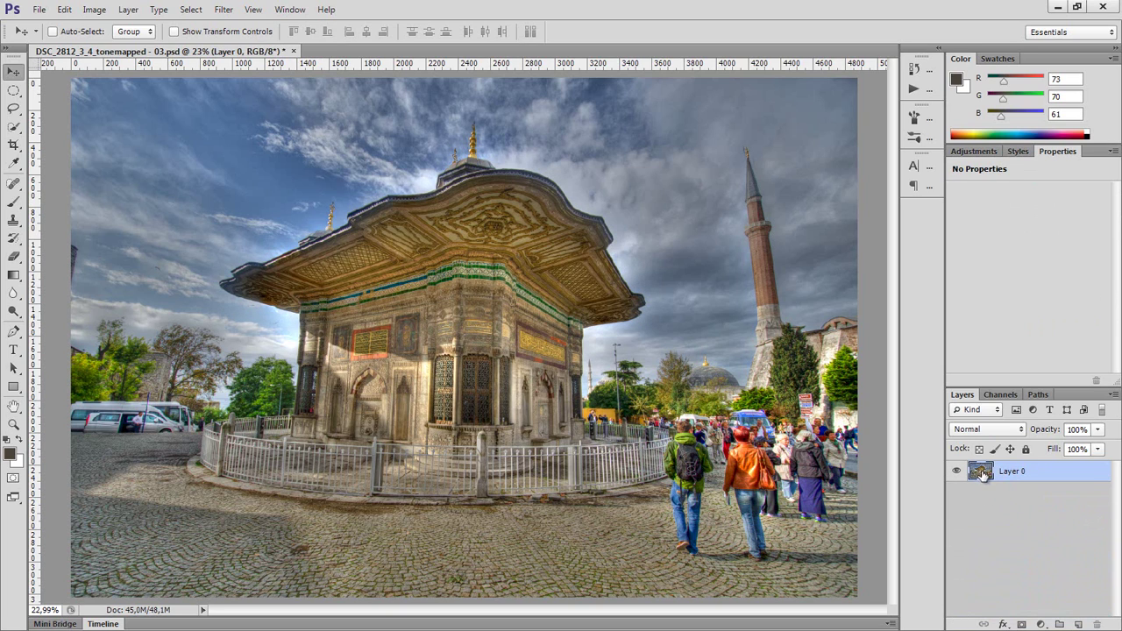
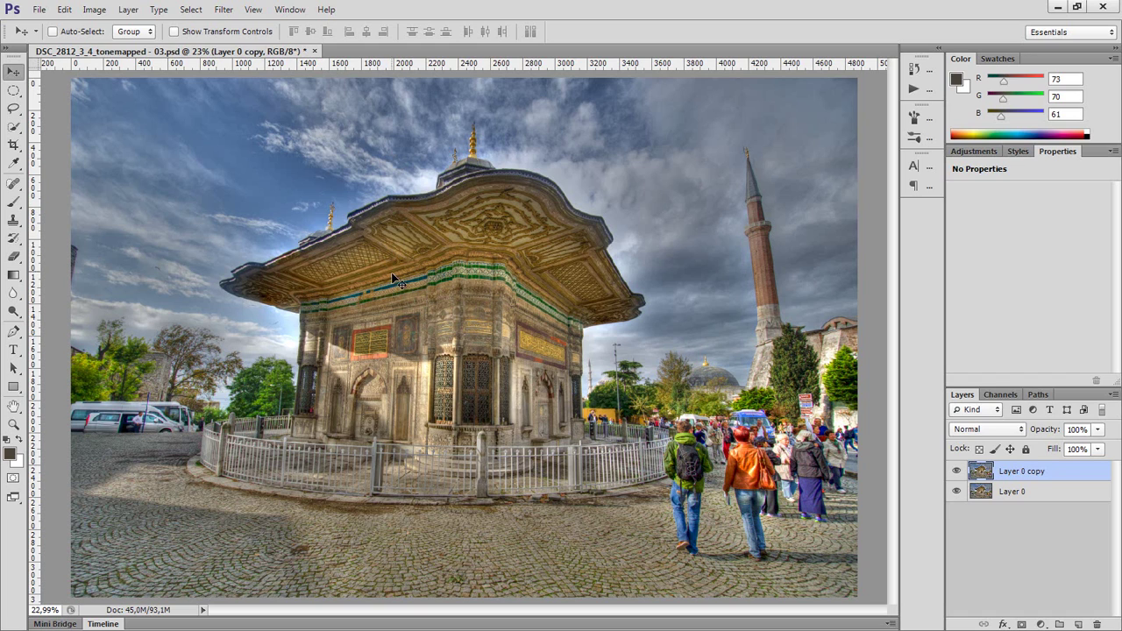
Activate the Quick Selection Tool and reduce its brush size to 175 for selecting the building.
key("z")
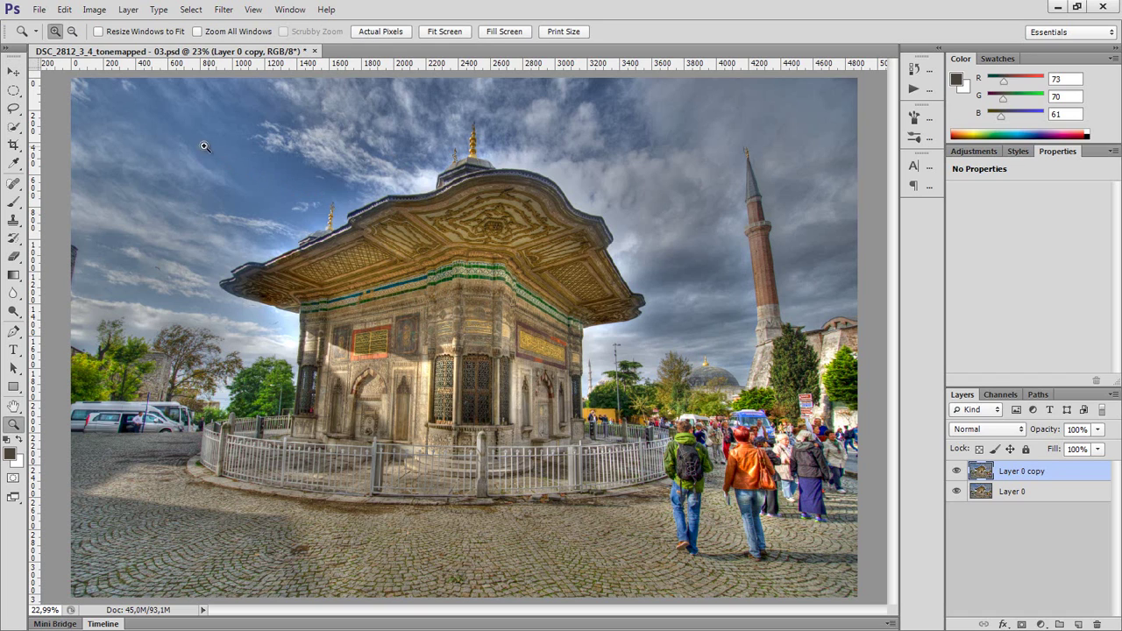
left_click_drag(199, 135, 652, 467)
key("v")
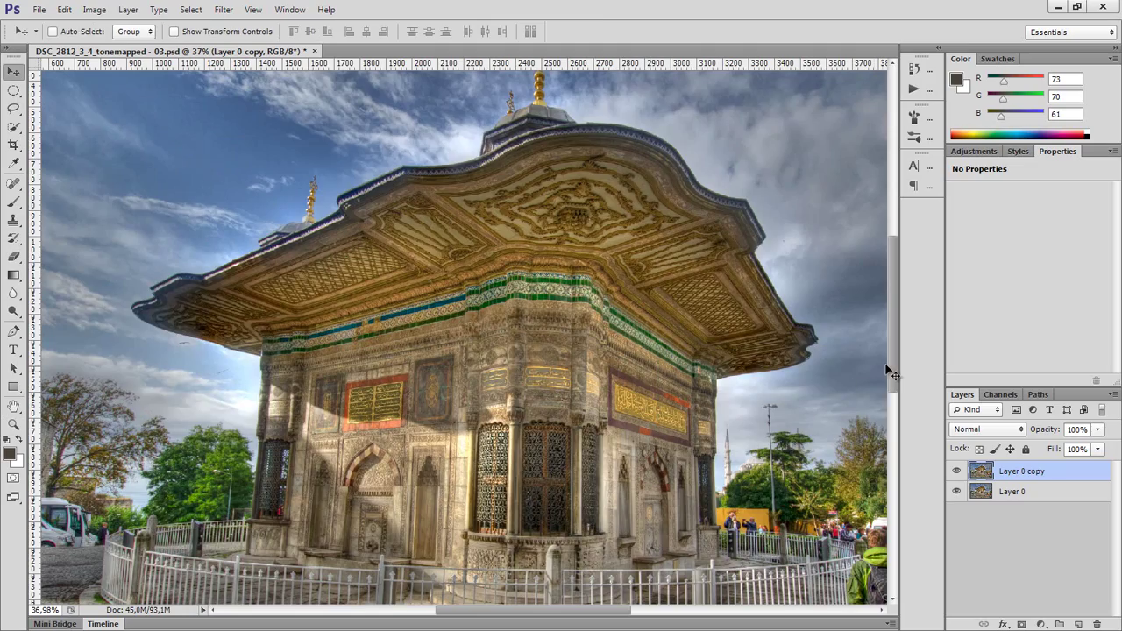
left_click_drag(890, 364, 892, 352)
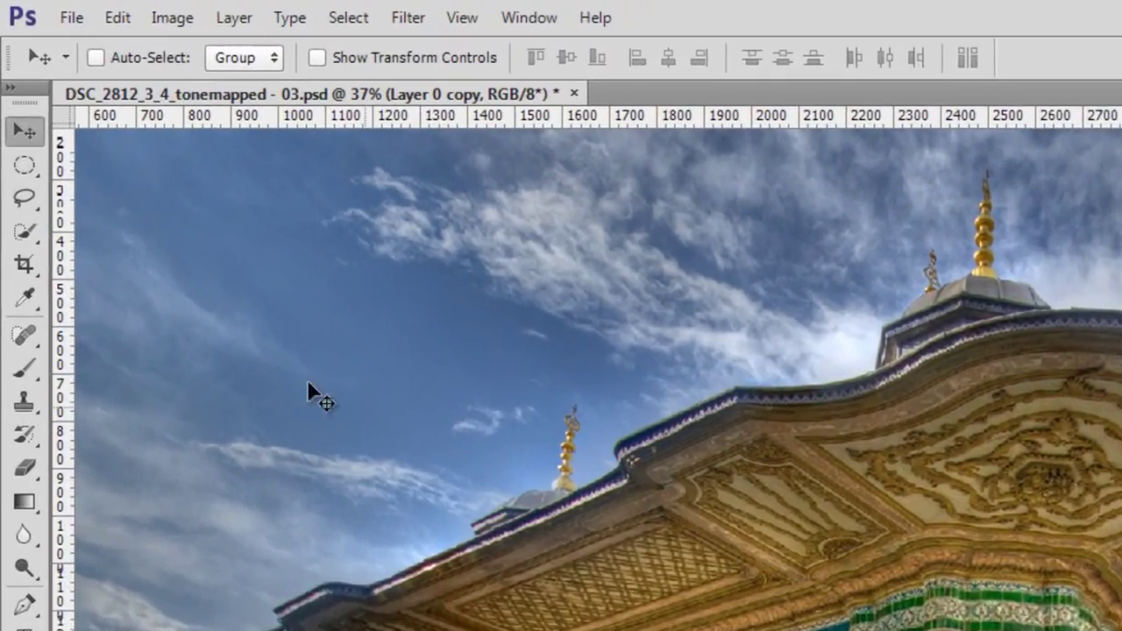
left_click(29, 230)
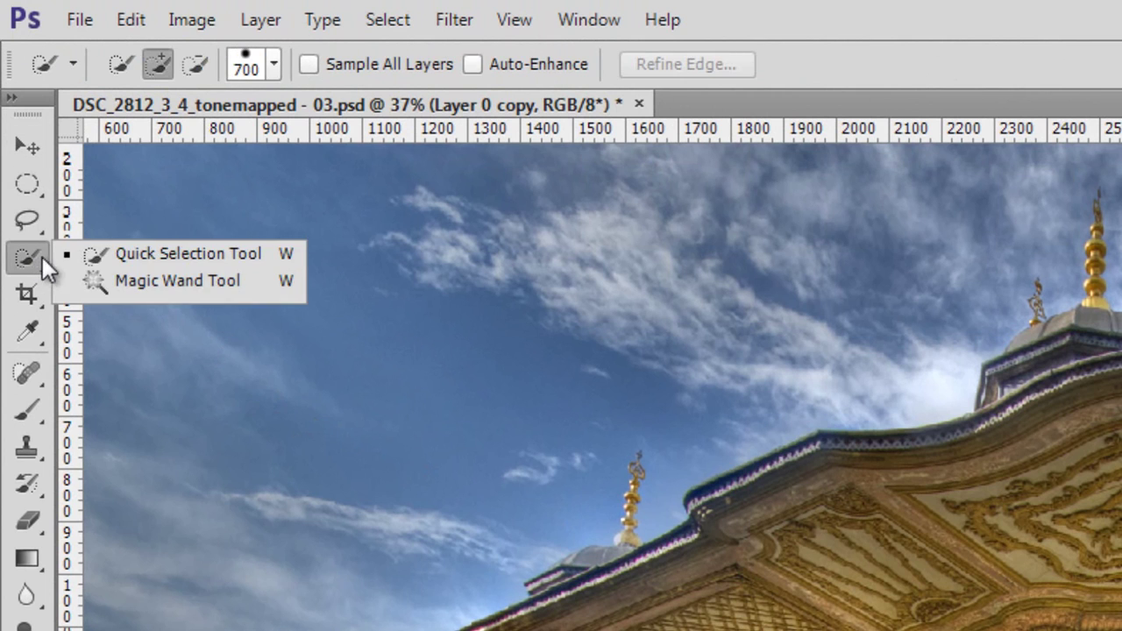
left_click(138, 251)
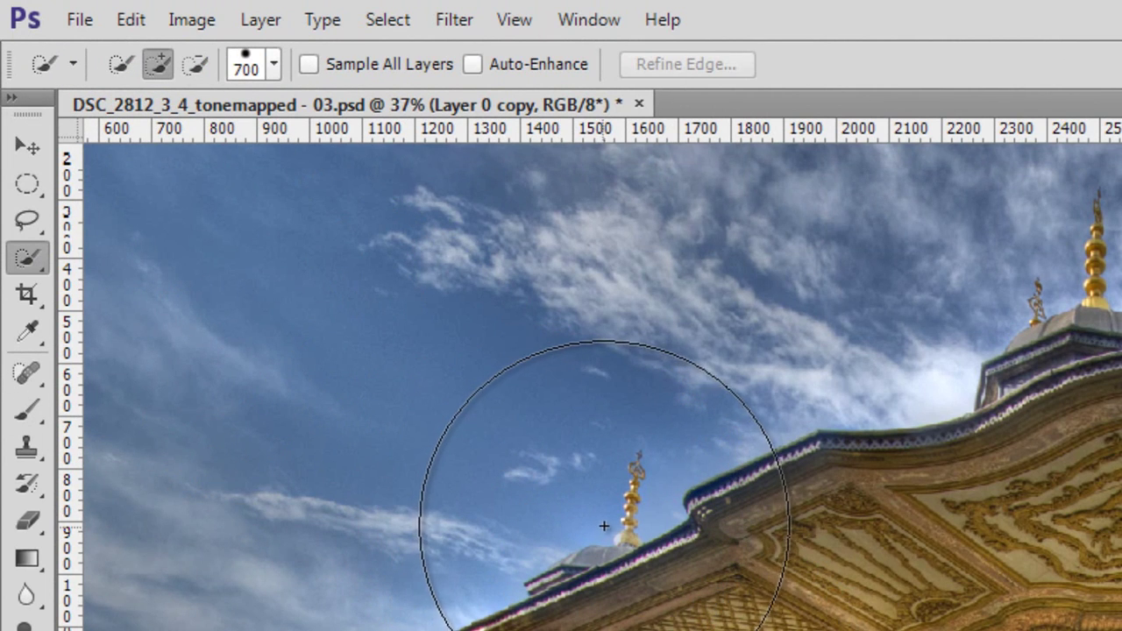
key("bracketleft")
key("bracketleft")
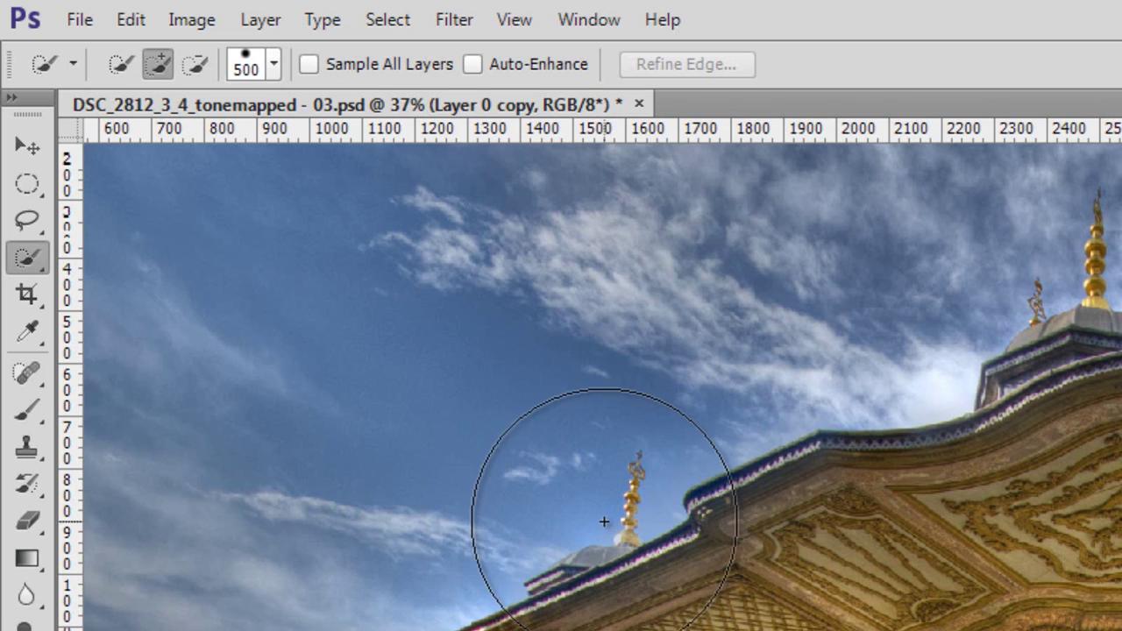
key("bracketleft")
key("bracketleft")
key("bracketleft")
key("bracketleft")
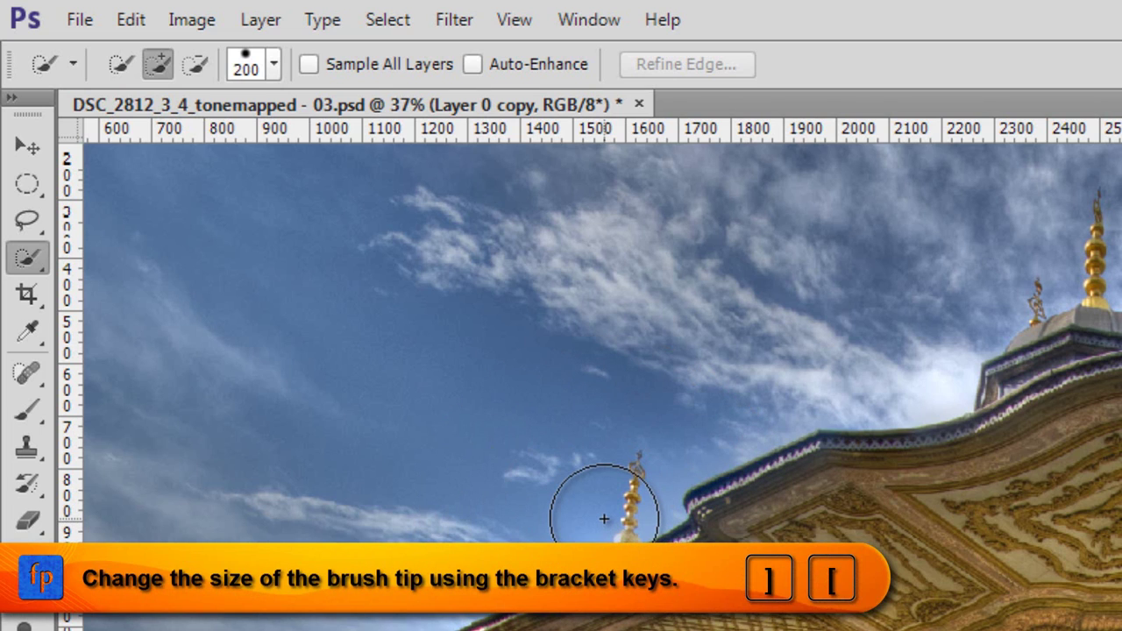
key("bracketleft")
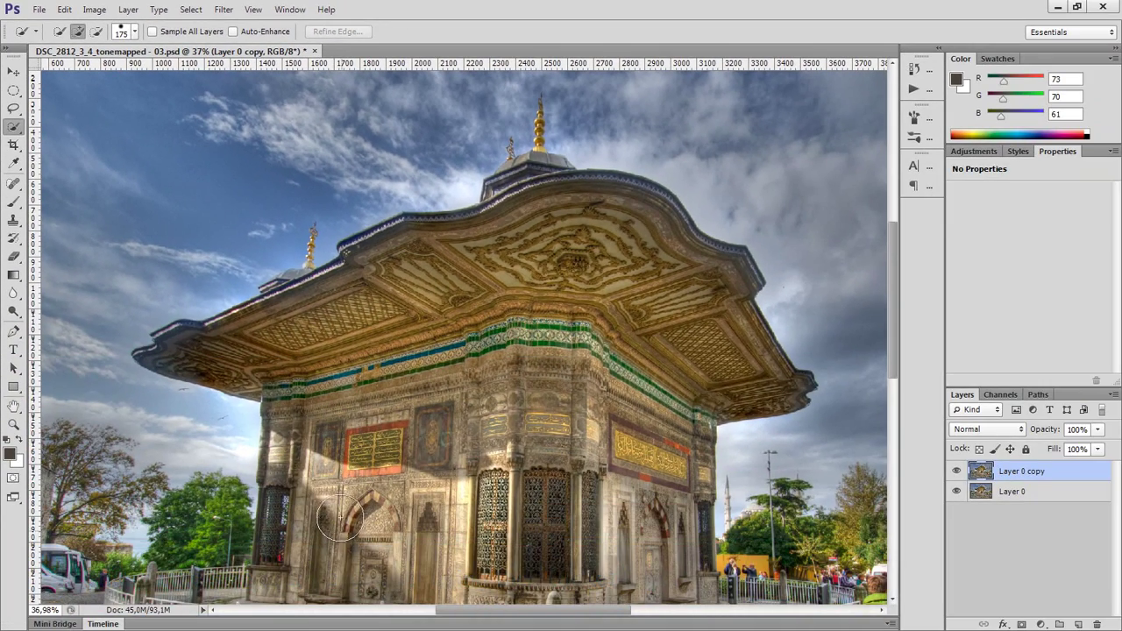
Select the building's roof and walls down to the base with the Quick Selection Tool.
mouse_move(340, 519)
left_mouse_down()
mouse_move(302, 458)
mouse_move(305, 396)
mouse_move(290, 374)
mouse_move(234, 358)
mouse_move(432, 245)
mouse_move(544, 224)
mouse_move(528, 189)
mouse_move(619, 224)
left_mouse_up()
left_click_drag(663, 259, 706, 280)
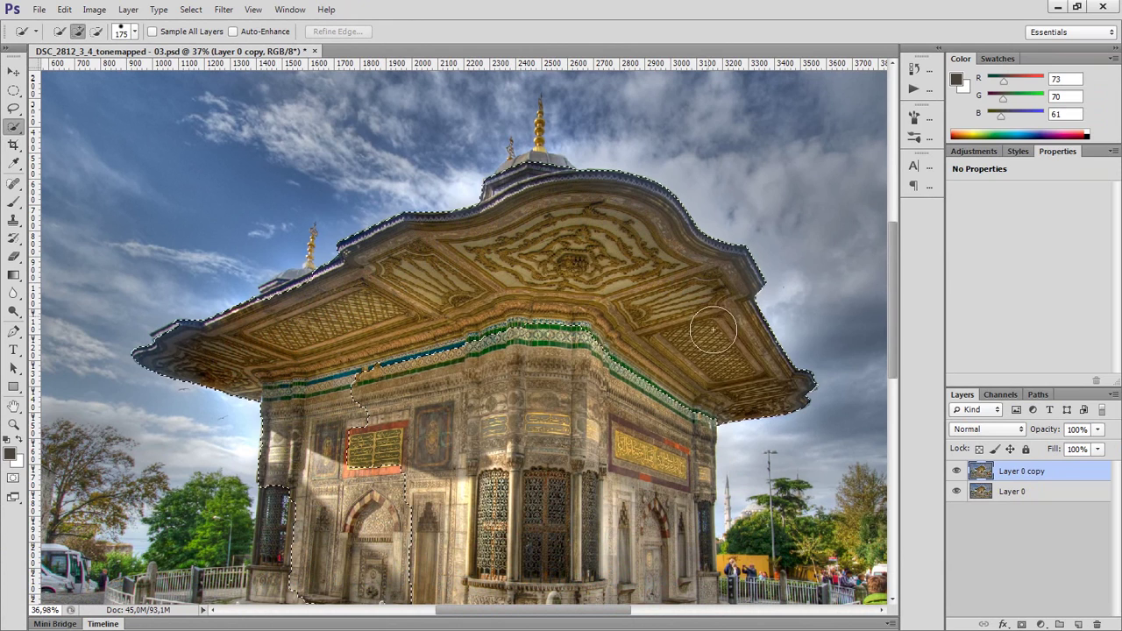
mouse_move(682, 420)
left_mouse_down()
mouse_move(662, 552)
mouse_move(541, 519)
mouse_move(465, 524)
mouse_move(420, 557)
mouse_move(518, 561)
mouse_move(544, 579)
mouse_move(492, 583)
mouse_move(586, 586)
left_mouse_up()
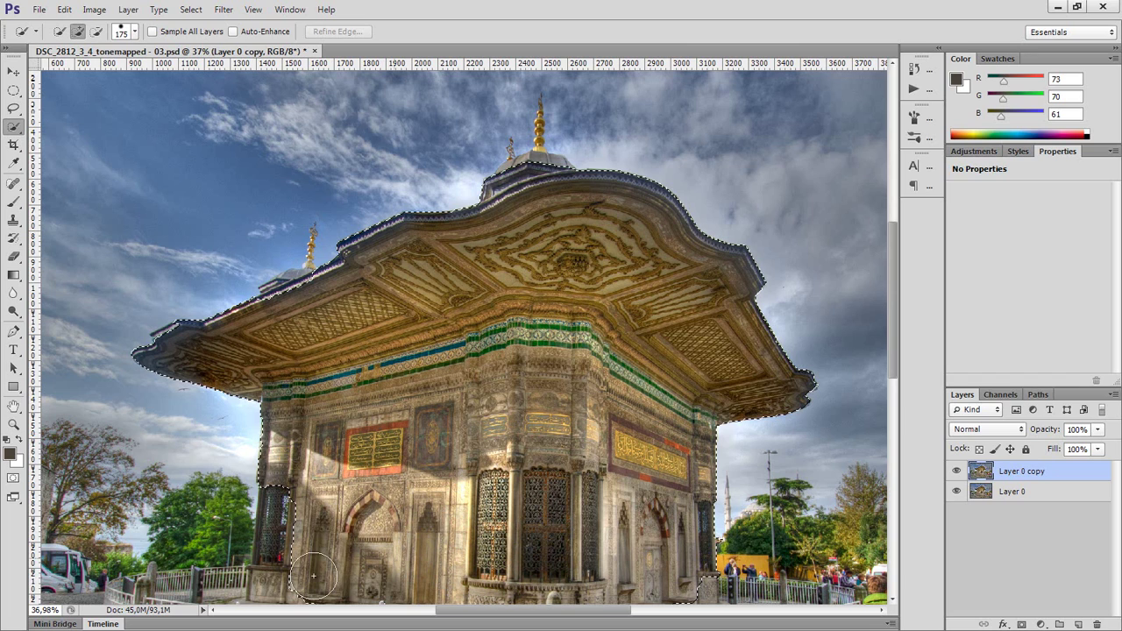
left_click_drag(313, 575, 294, 534)
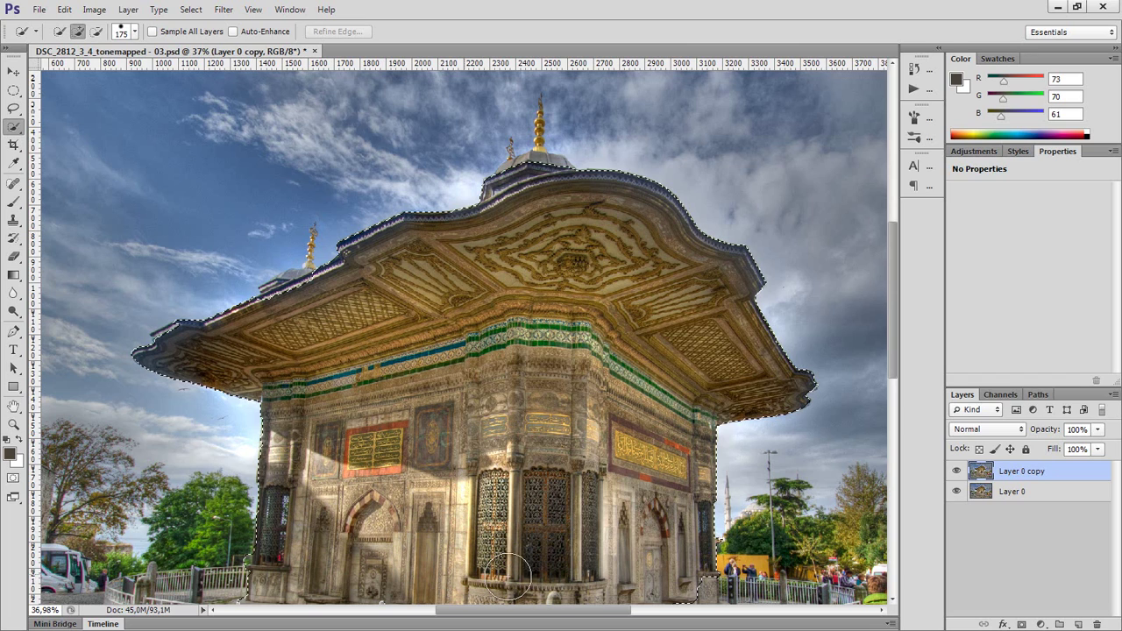
left_click_drag(625, 580, 691, 593)
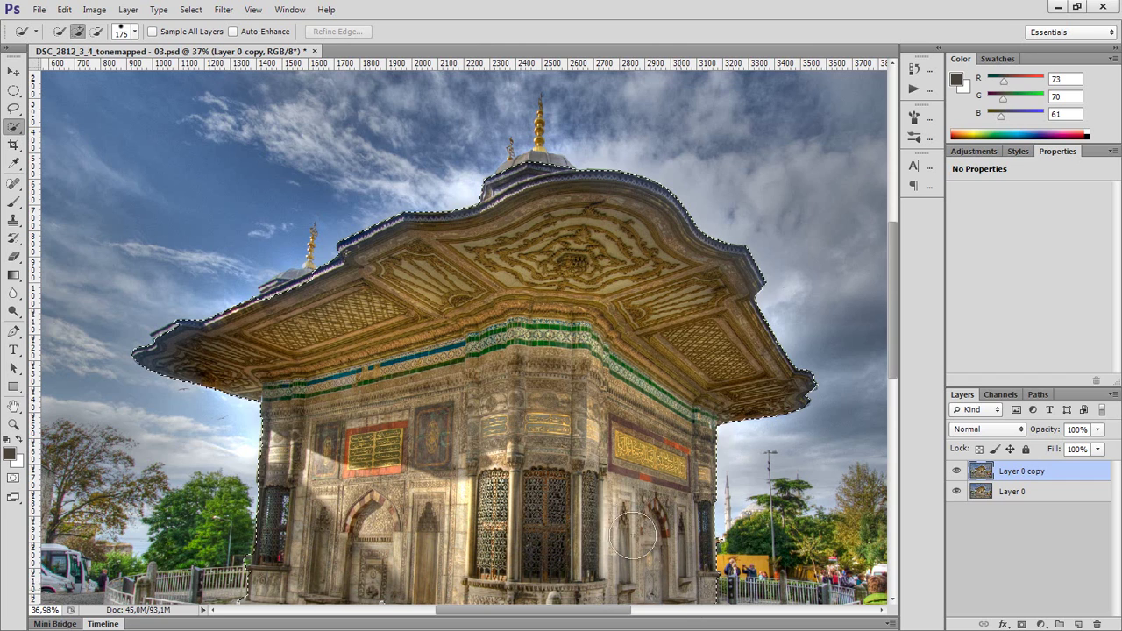
mouse_move(584, 396)
left_mouse_down()
mouse_move(589, 361)
mouse_move(630, 326)
mouse_move(561, 281)
left_mouse_up()
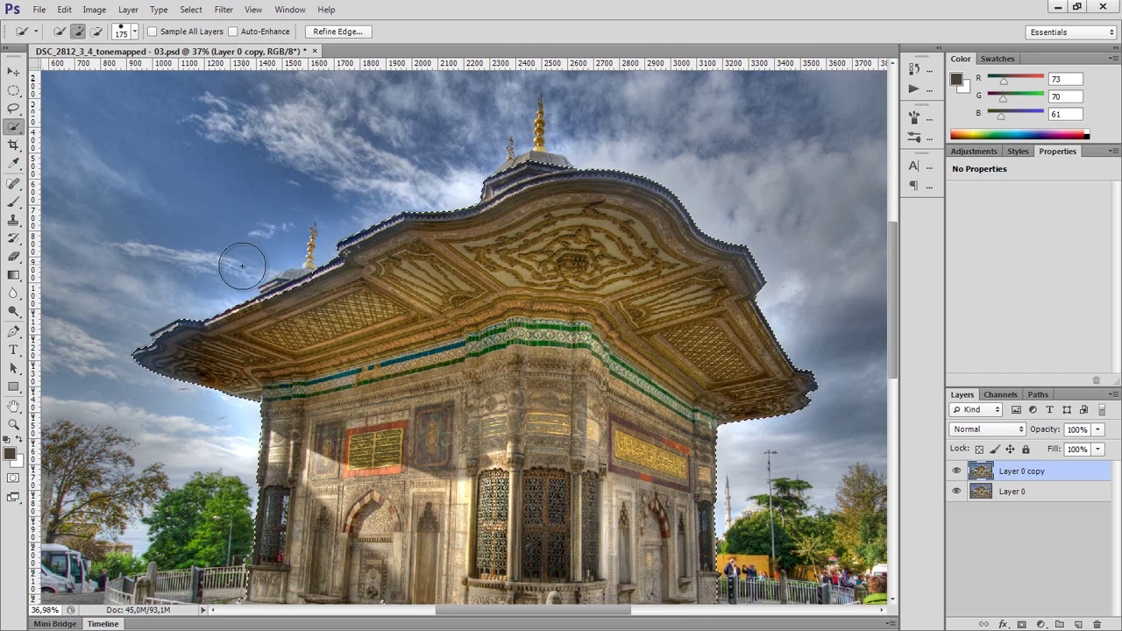
Reduce the selection brush size to 40 and add the small dome above the roof's left slope to the selection.
key("z")
mouse_move(246, 230)
left_mouse_down()
mouse_move(313, 233)
mouse_move(356, 331)
left_mouse_up()
key("w")
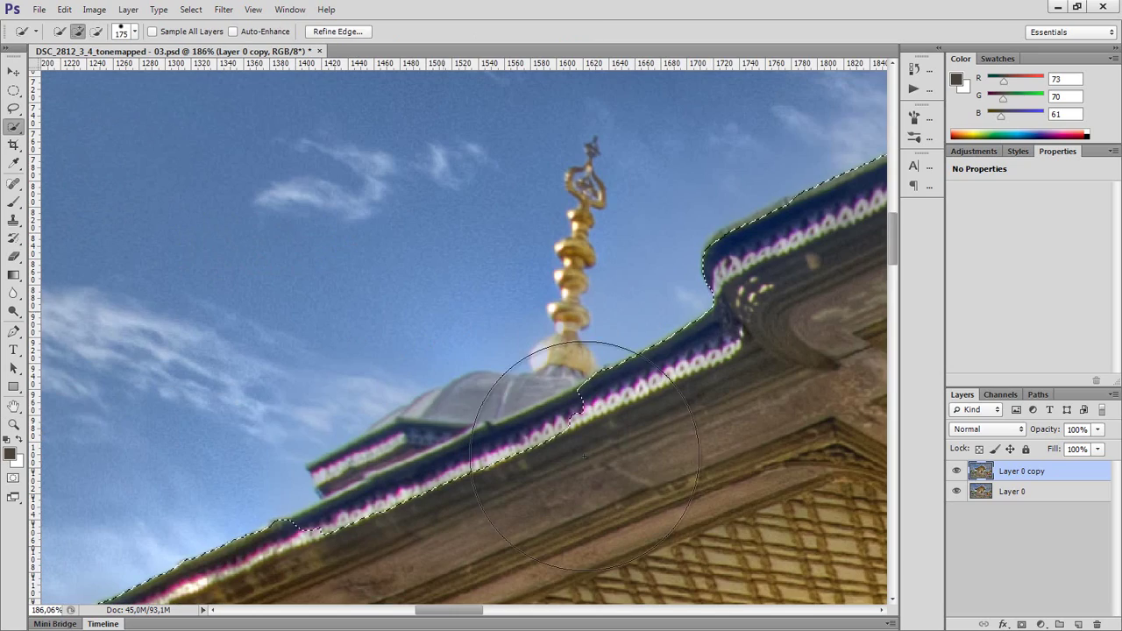
left_click_drag(520, 411, 532, 324)
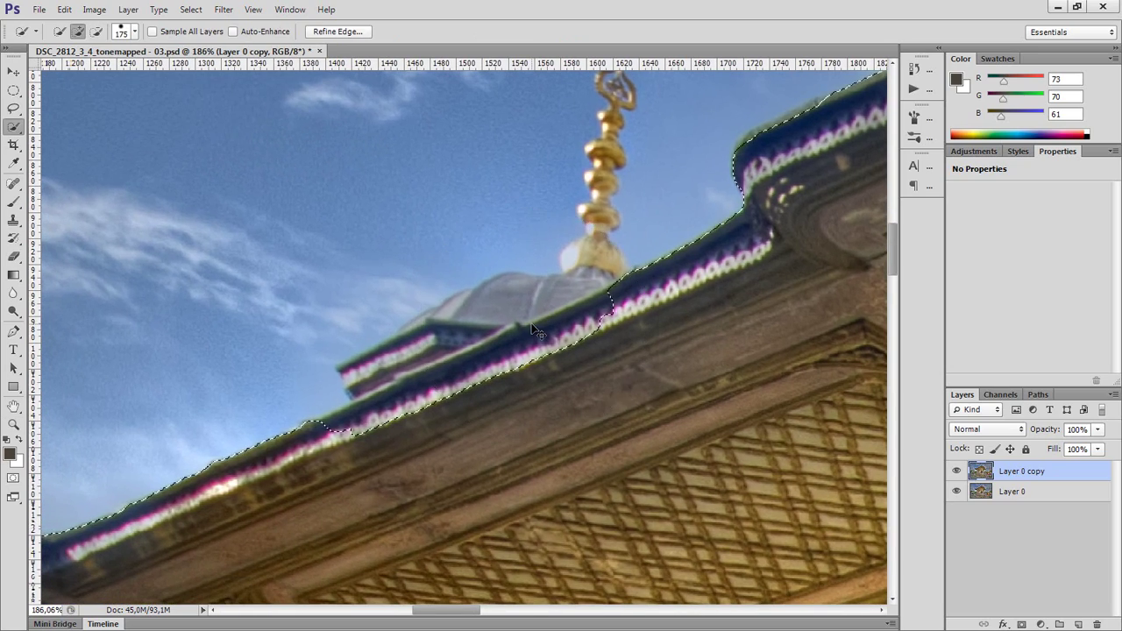
key("ctrl+1")
key("bracketleft")
key("bracketleft")
key("bracketleft")
key("bracketleft")
key("bracketleft")
key("bracketleft")
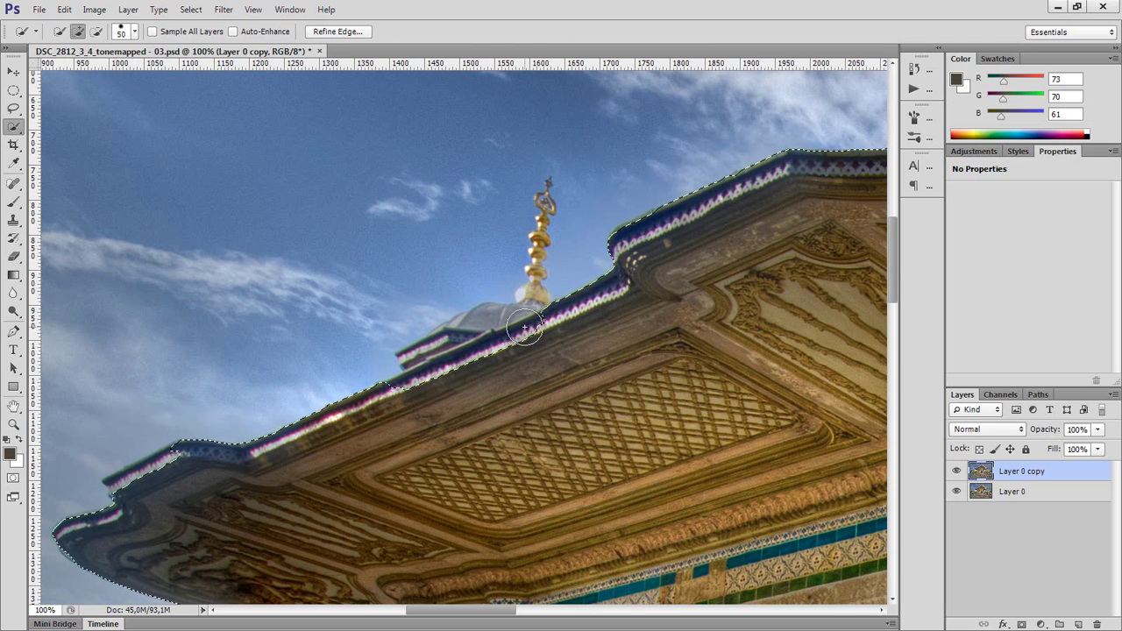
key("bracketleft")
key("bracketleft")
key("bracketleft")
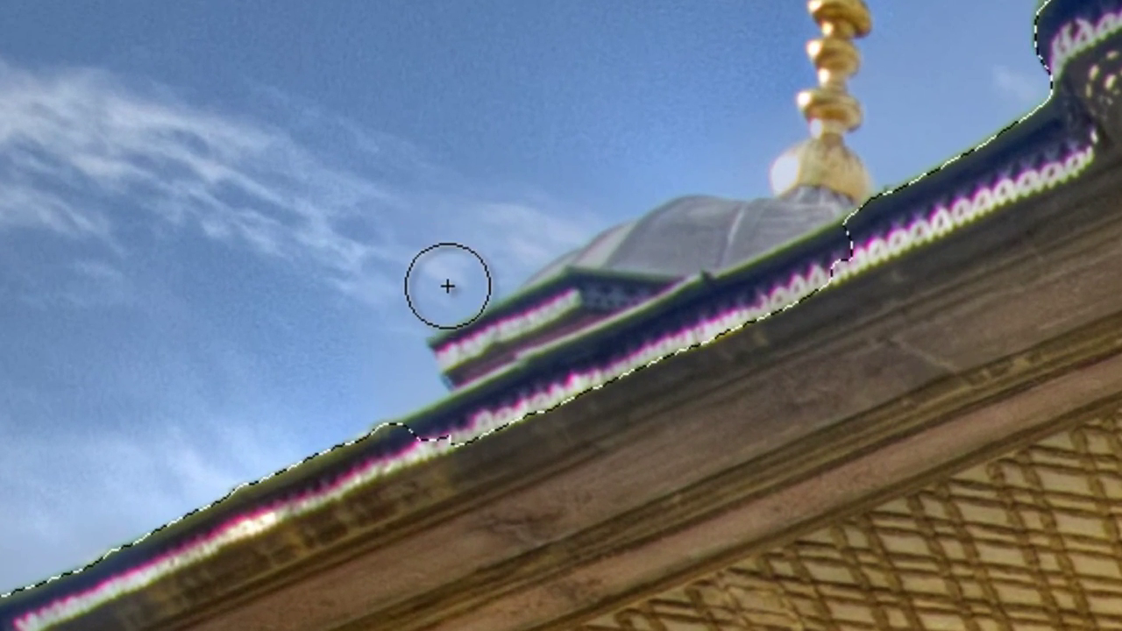
mouse_move(469, 427)
left_mouse_down()
mouse_move(483, 426)
mouse_move(499, 388)
mouse_move(663, 258)
mouse_move(586, 293)
mouse_move(921, 254)
mouse_move(266, 453)
left_mouse_up()
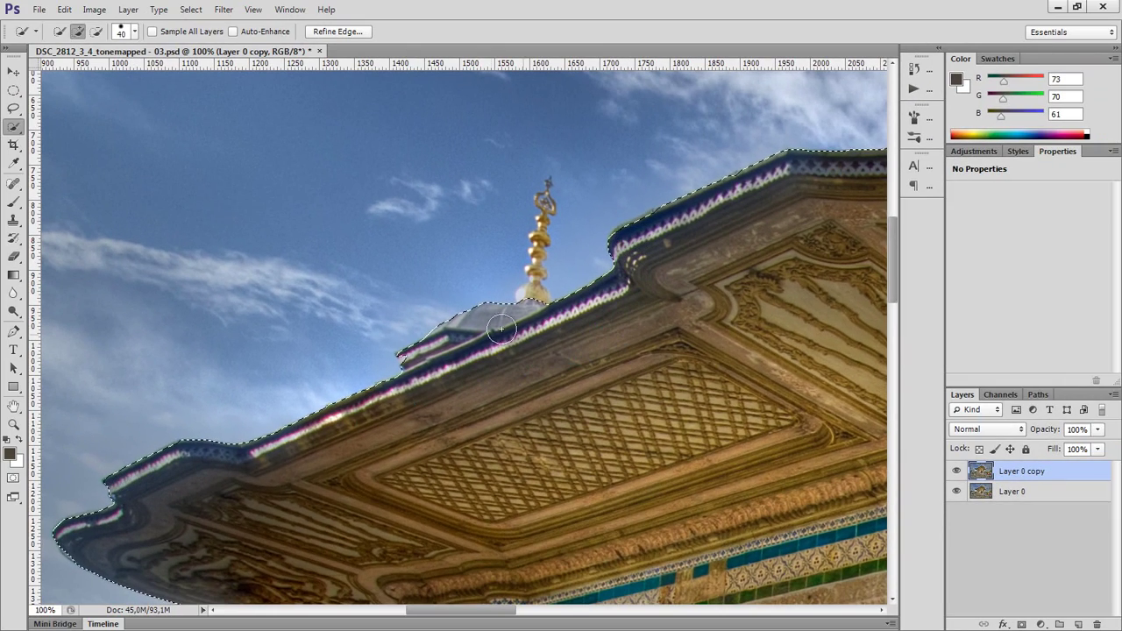
Reduce the selection brush size to 20 and add the finials of the small dome and the central dome to the selection.
key("bracketleft")
key("bracketleft")
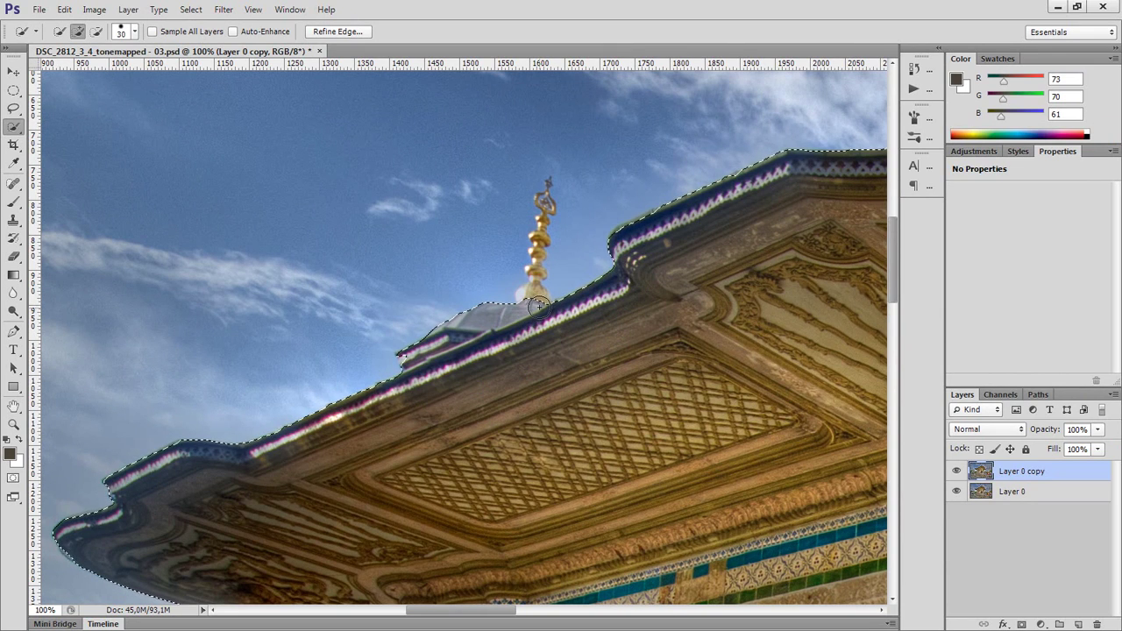
left_click_drag(523, 298, 535, 294)
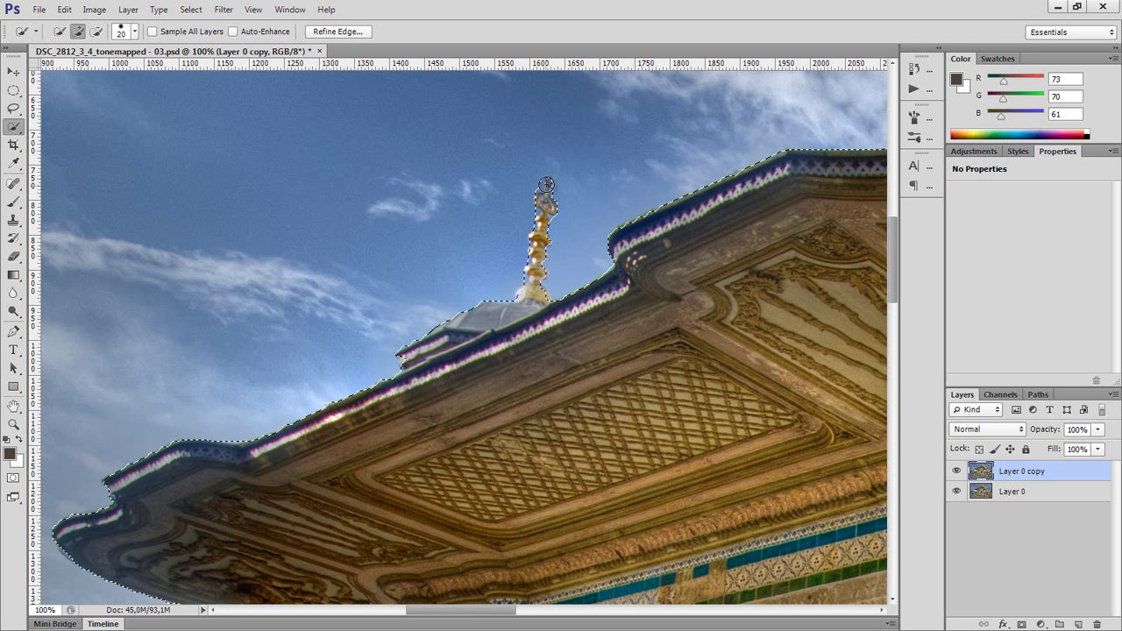
mouse_move(709, 263)
left_mouse_down()
mouse_move(563, 351)
mouse_move(379, 416)
mouse_move(465, 390)
left_mouse_up()
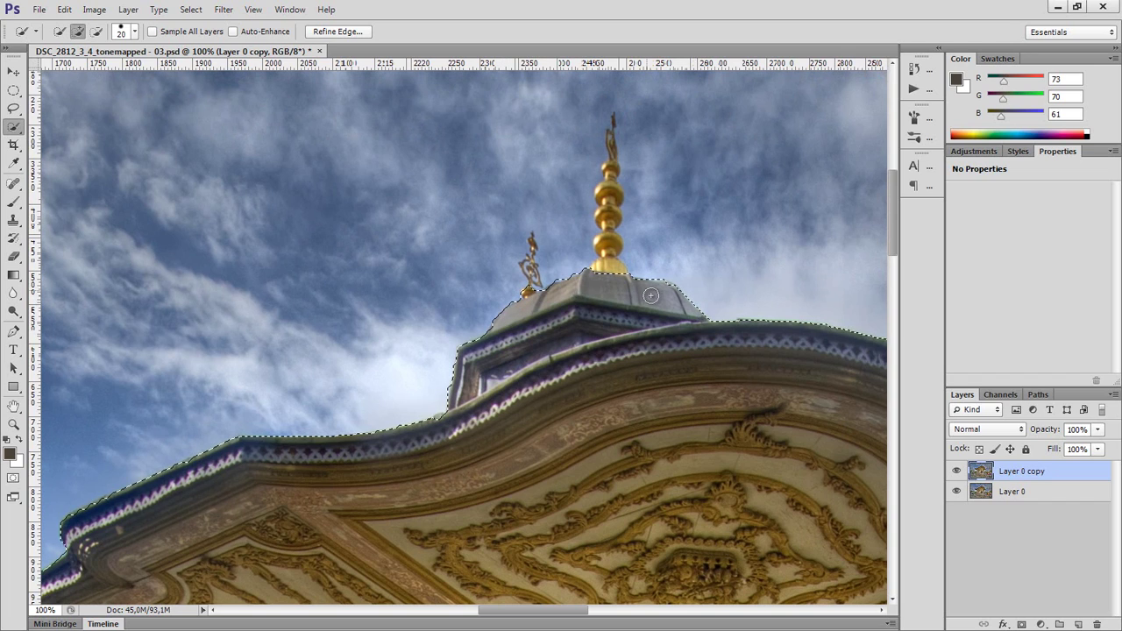
left_click_drag(525, 291, 529, 273)
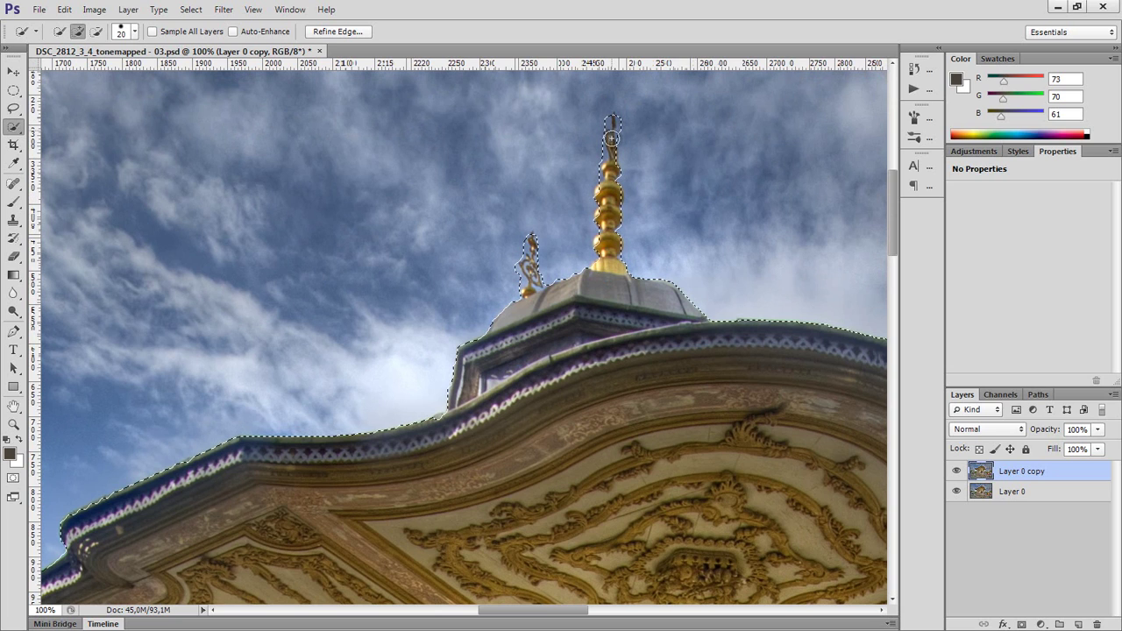
Check the selection along the roof edges and convert it into a layer mask on Layer 0 copy.
mouse_move(736, 374)
left_mouse_down()
mouse_move(453, 371)
mouse_move(605, 404)
mouse_move(593, 418)
mouse_move(560, 306)
mouse_move(586, 266)
mouse_move(668, 348)
mouse_move(655, 313)
left_mouse_up()
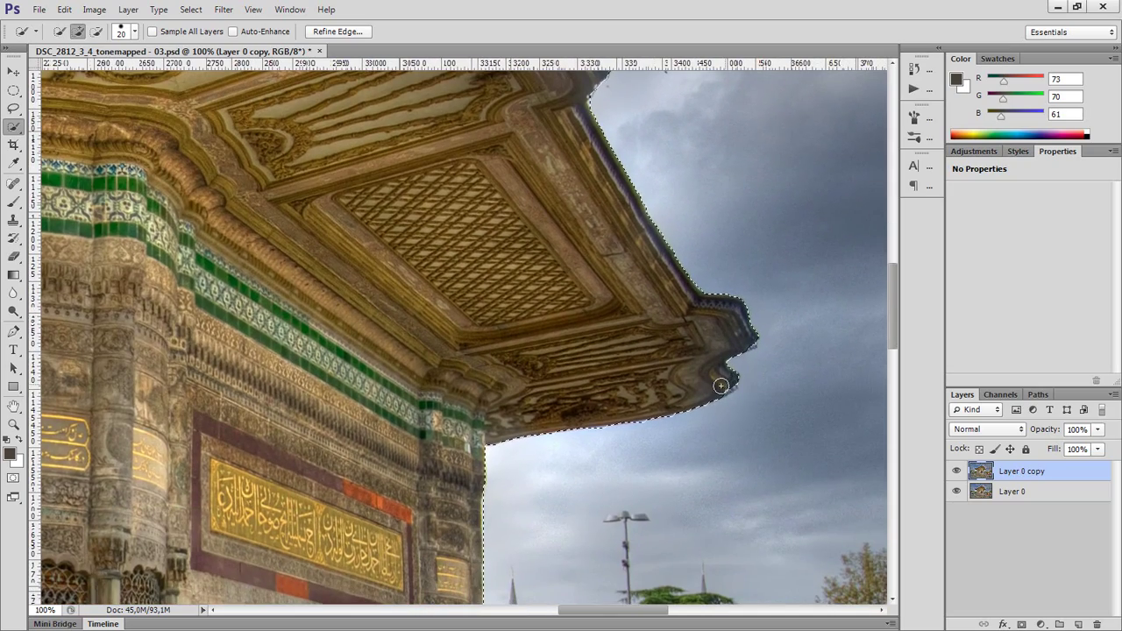
mouse_move(570, 403)
left_mouse_down()
mouse_move(555, 333)
mouse_move(526, 376)
mouse_move(610, 326)
mouse_move(552, 389)
mouse_move(596, 392)
mouse_move(604, 411)
mouse_move(499, 441)
mouse_move(476, 369)
mouse_move(509, 328)
mouse_move(446, 368)
mouse_move(446, 348)
left_mouse_up()
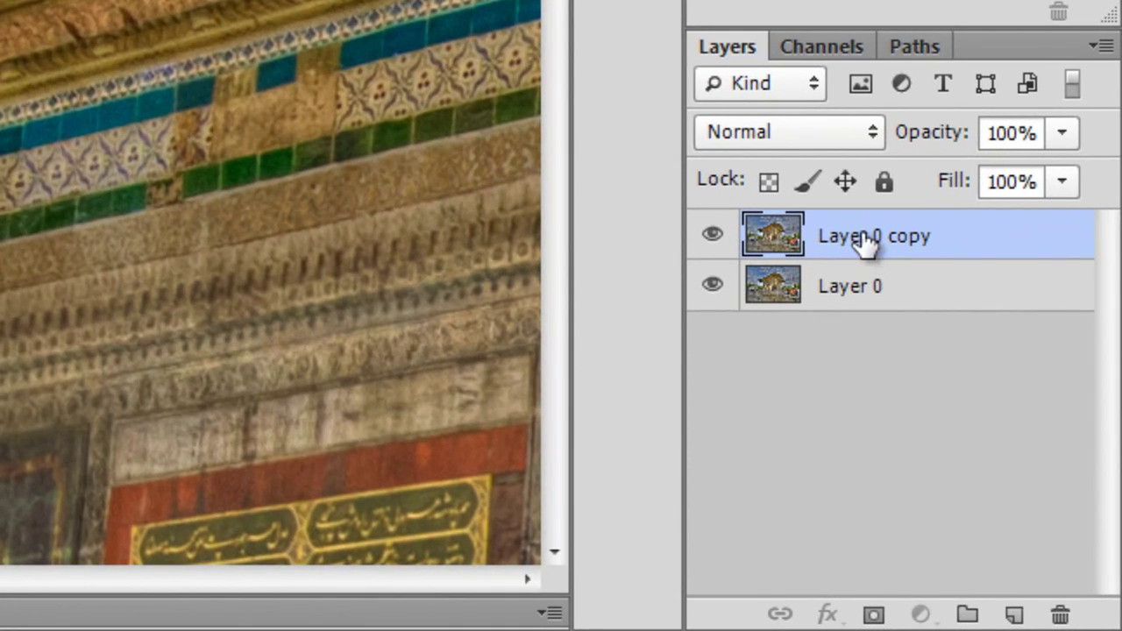
left_click(874, 616)
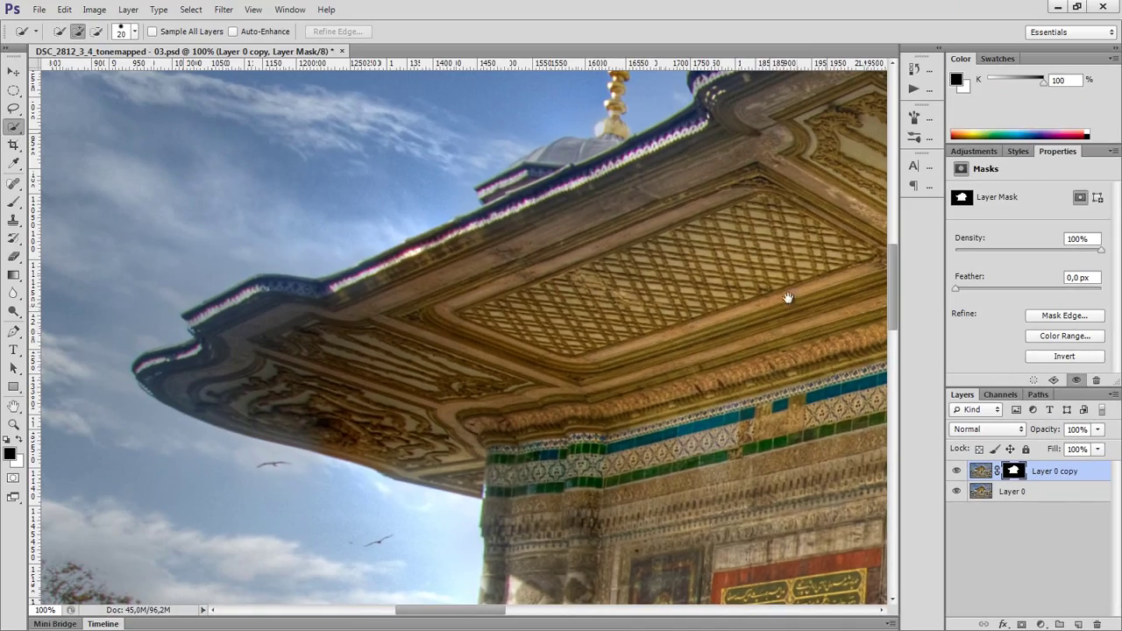
Start refining the mask edge of Layer 0 copy and choose the Refine Radius Tool.
mouse_move(788, 298)
left_mouse_down()
mouse_move(718, 358)
mouse_move(671, 451)
mouse_move(647, 454)
left_mouse_up()
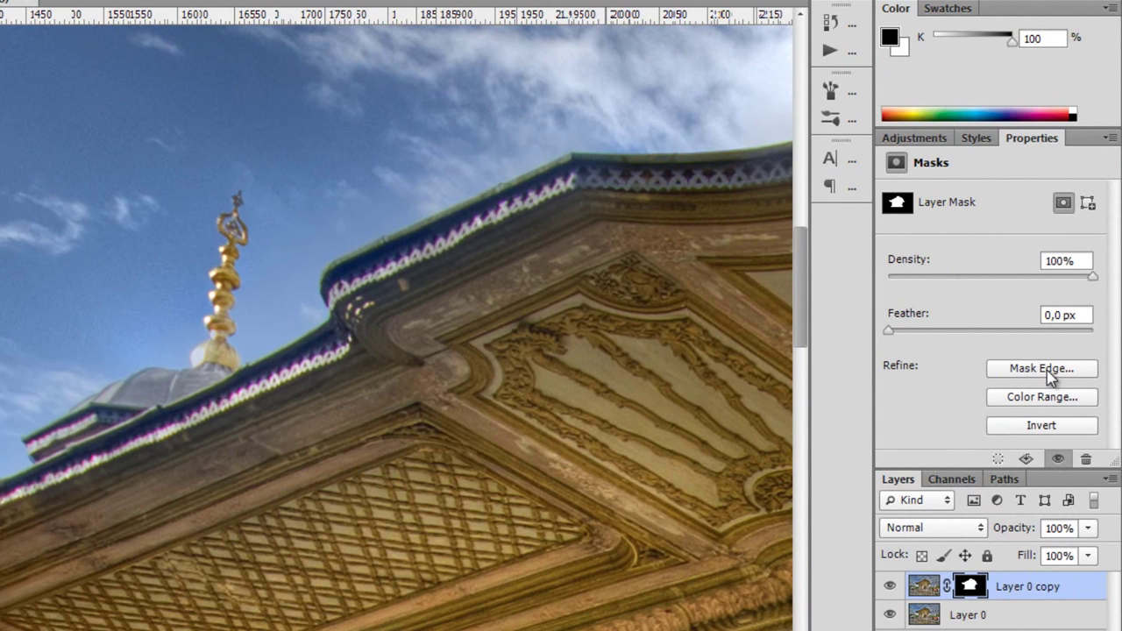
left_click(1010, 364)
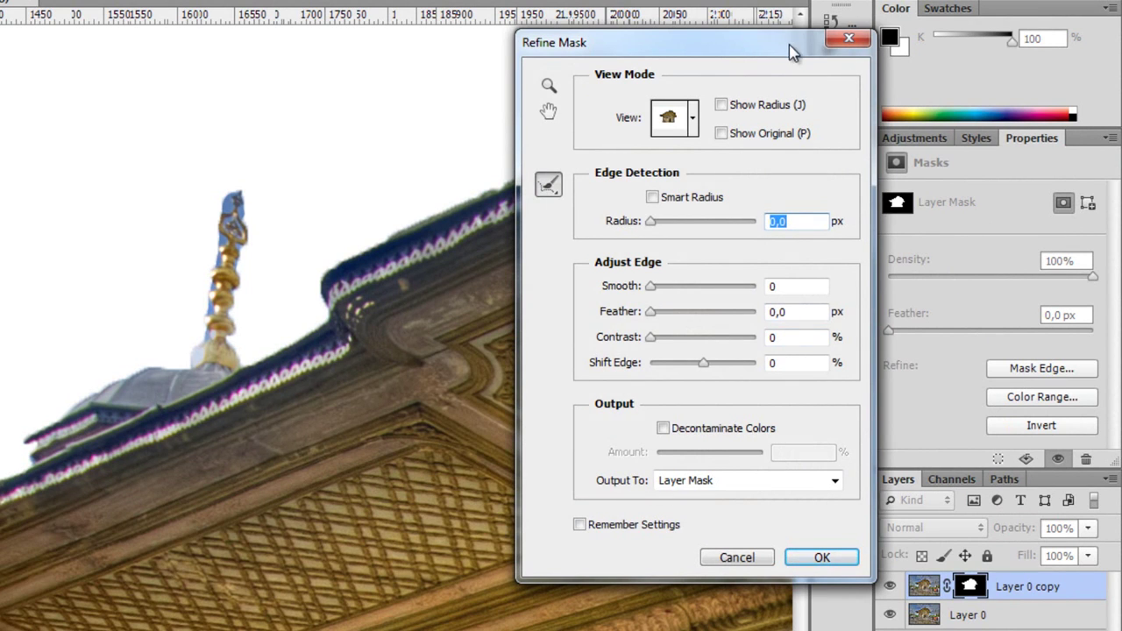
left_click_drag(789, 45, 725, 34)
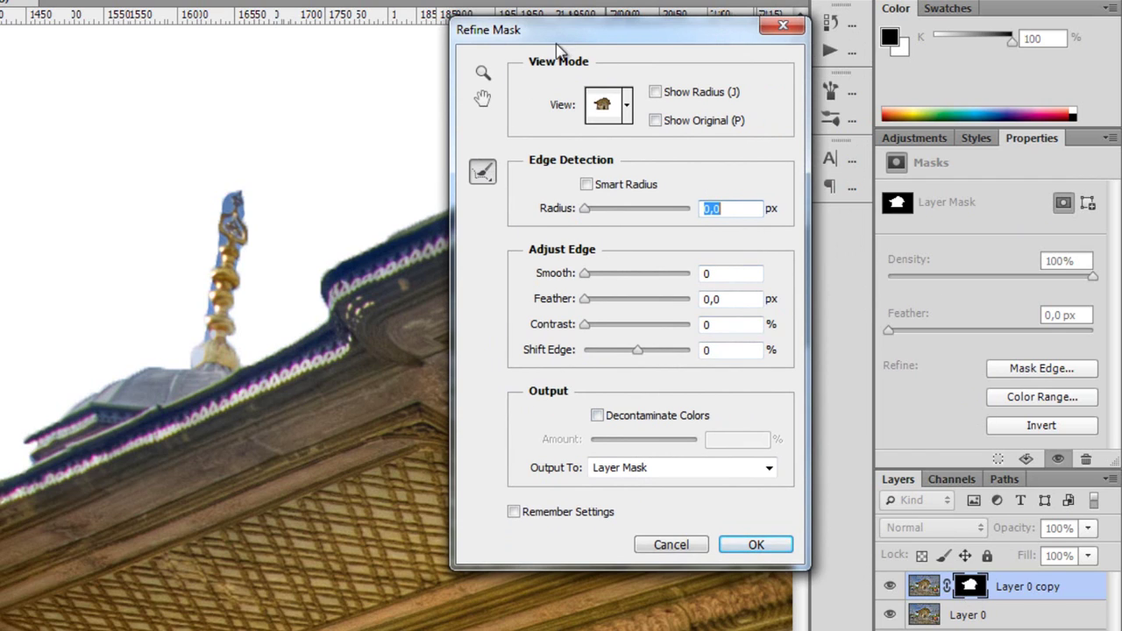
left_click_drag(596, 30, 657, 27)
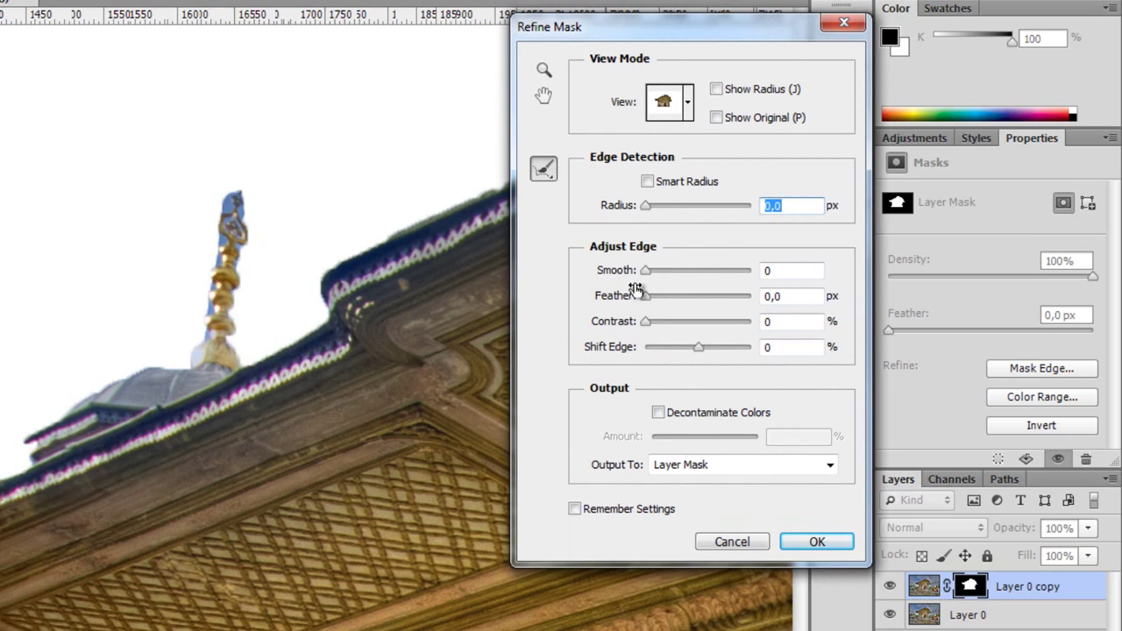
left_click(544, 171)
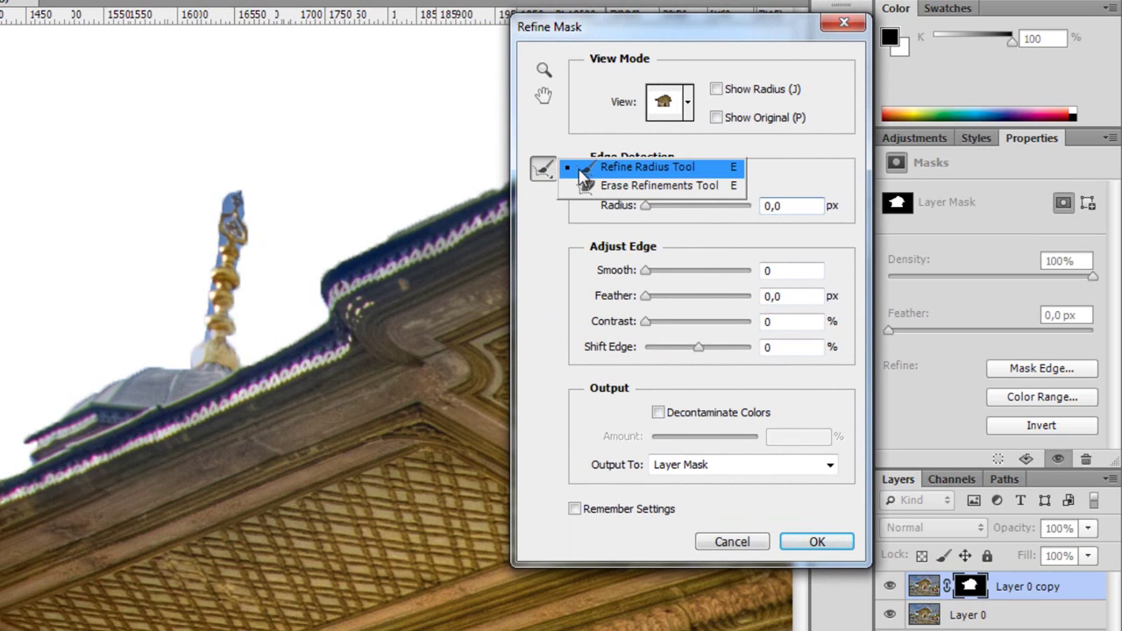
left_click(712, 171)
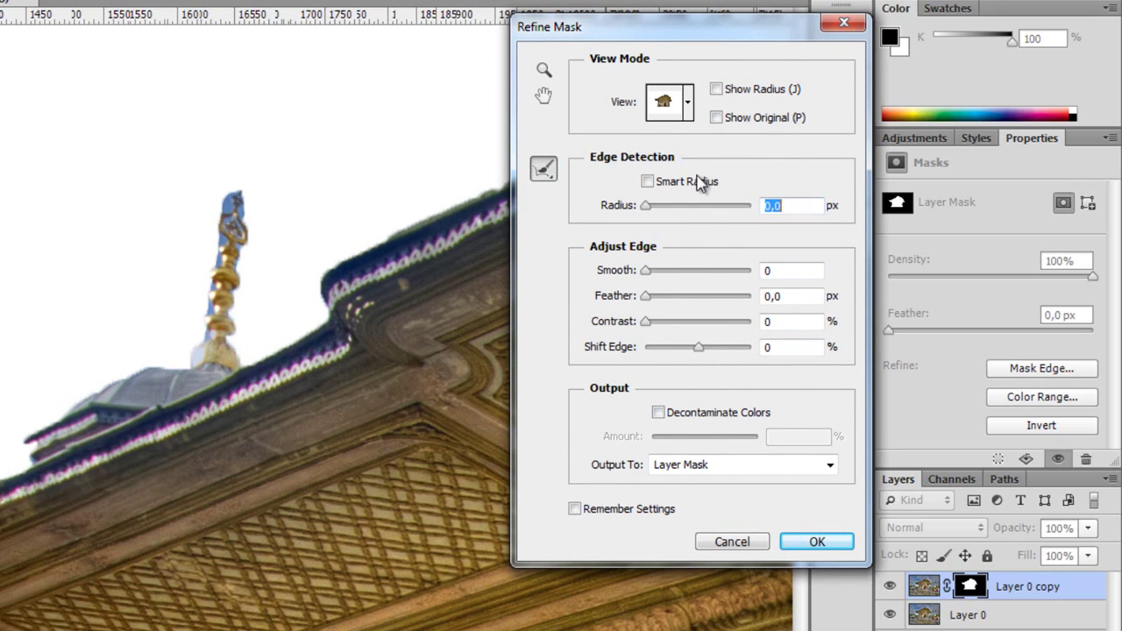
Refine the mask edge around the small dome, its finial and the roof's left slope up to the central dome.
mouse_move(236, 198)
left_mouse_down()
mouse_move(229, 250)
mouse_move(239, 220)
mouse_move(213, 327)
mouse_move(226, 348)
mouse_move(210, 334)
mouse_move(208, 353)
mouse_move(225, 368)
mouse_move(255, 370)
left_mouse_up()
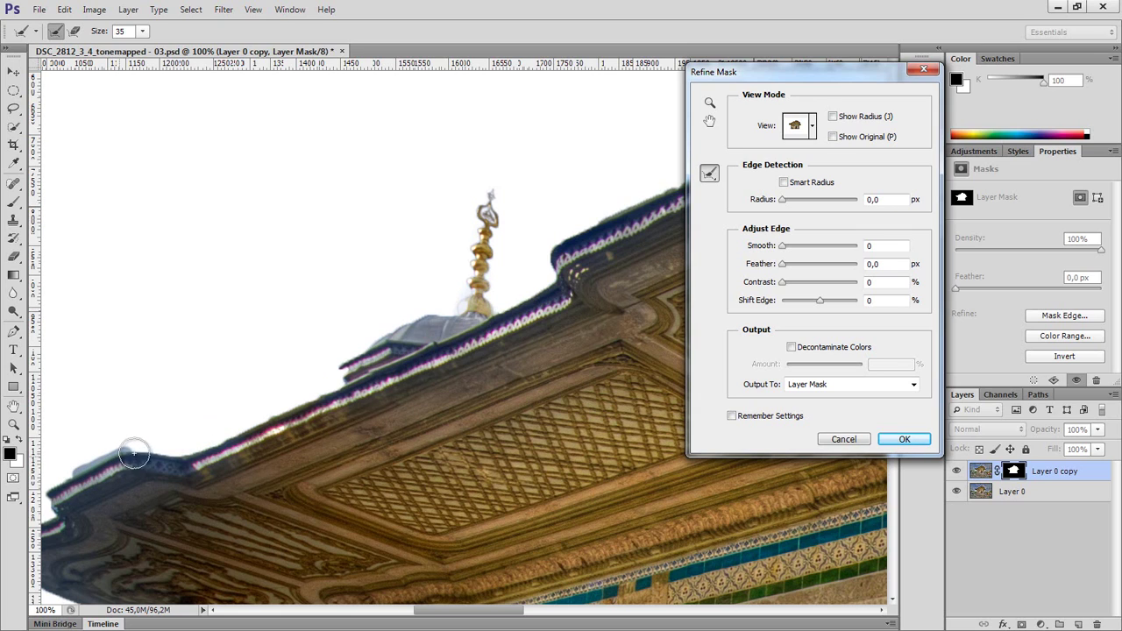
mouse_move(133, 453)
left_mouse_down()
mouse_move(184, 454)
mouse_move(287, 407)
left_mouse_up()
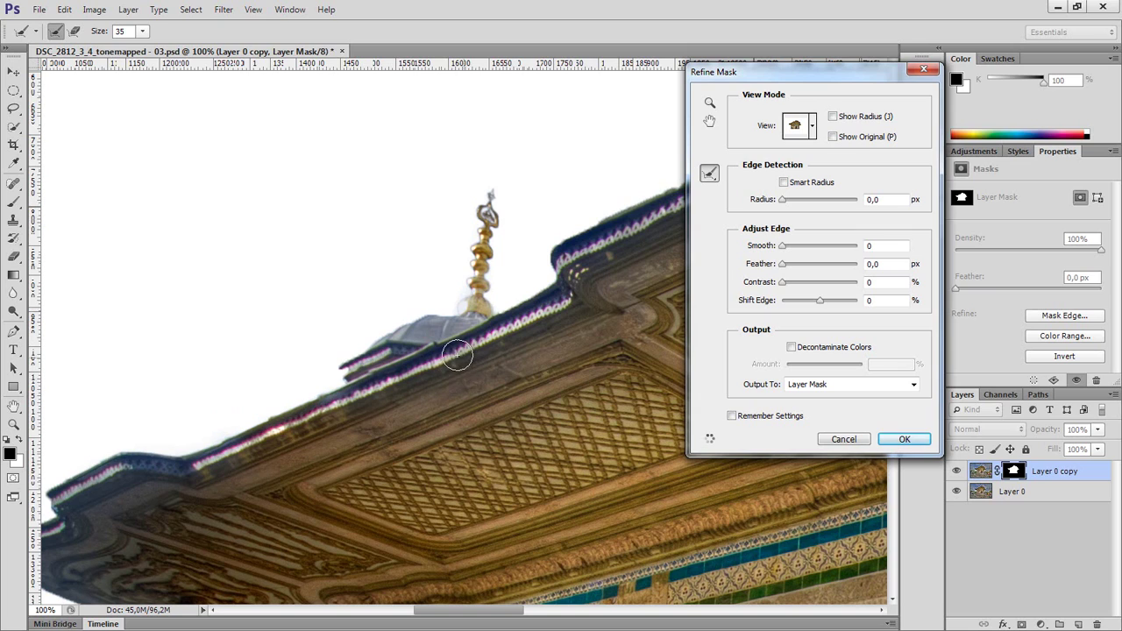
left_click_drag(346, 364, 374, 343)
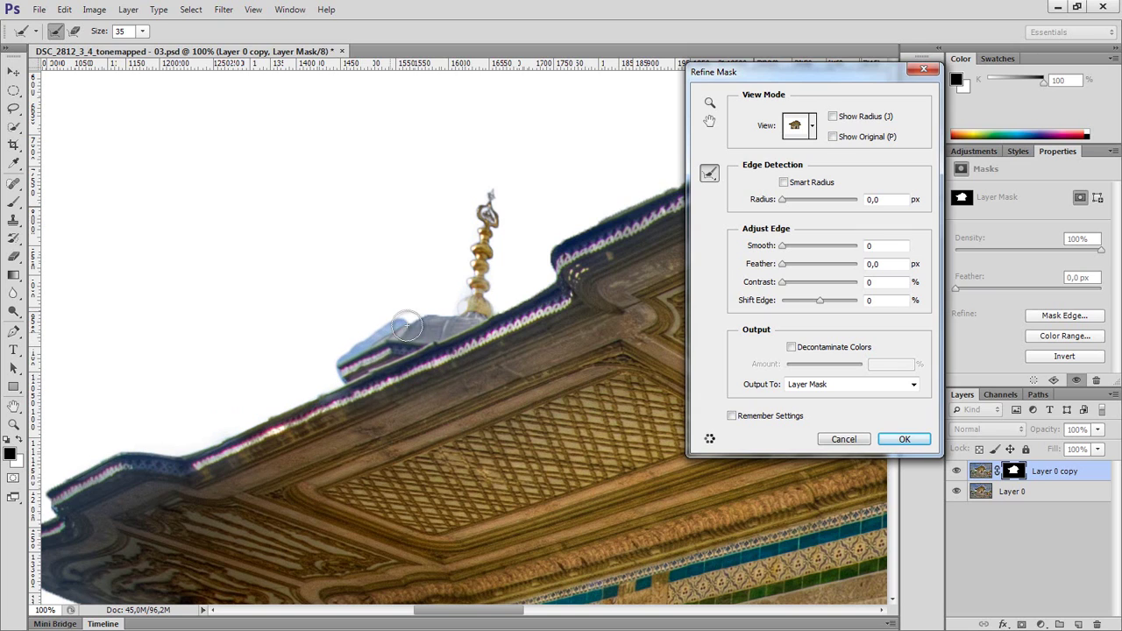
mouse_move(529, 299)
left_mouse_down()
mouse_move(612, 287)
mouse_move(608, 304)
mouse_move(532, 356)
mouse_move(499, 342)
left_mouse_up()
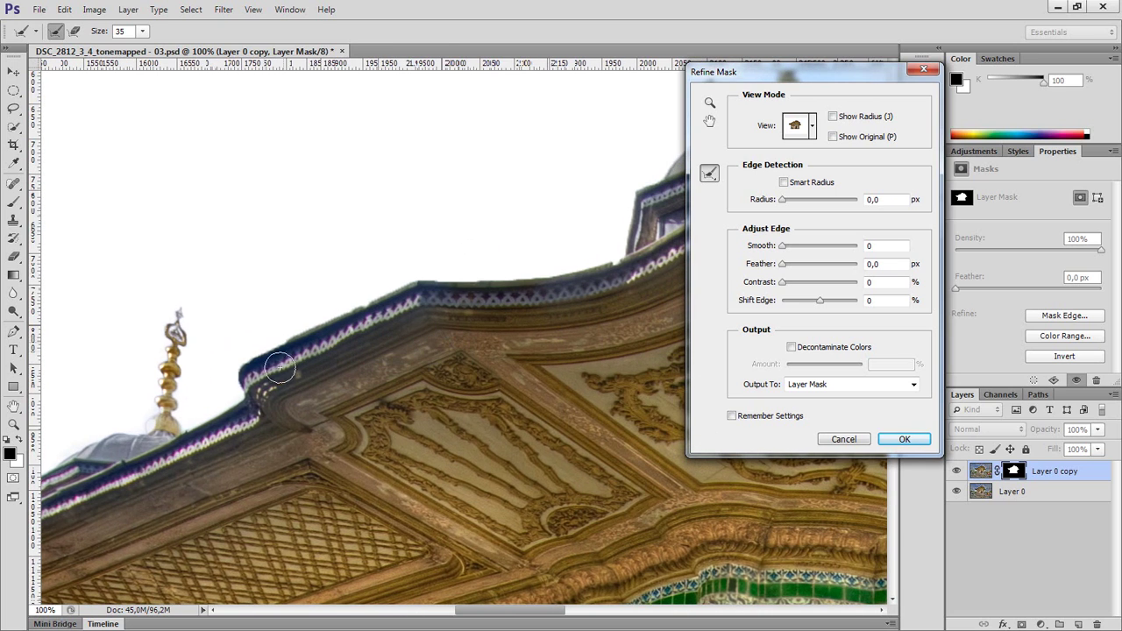
mouse_move(255, 369)
left_mouse_down()
mouse_move(424, 306)
mouse_move(487, 289)
left_mouse_up()
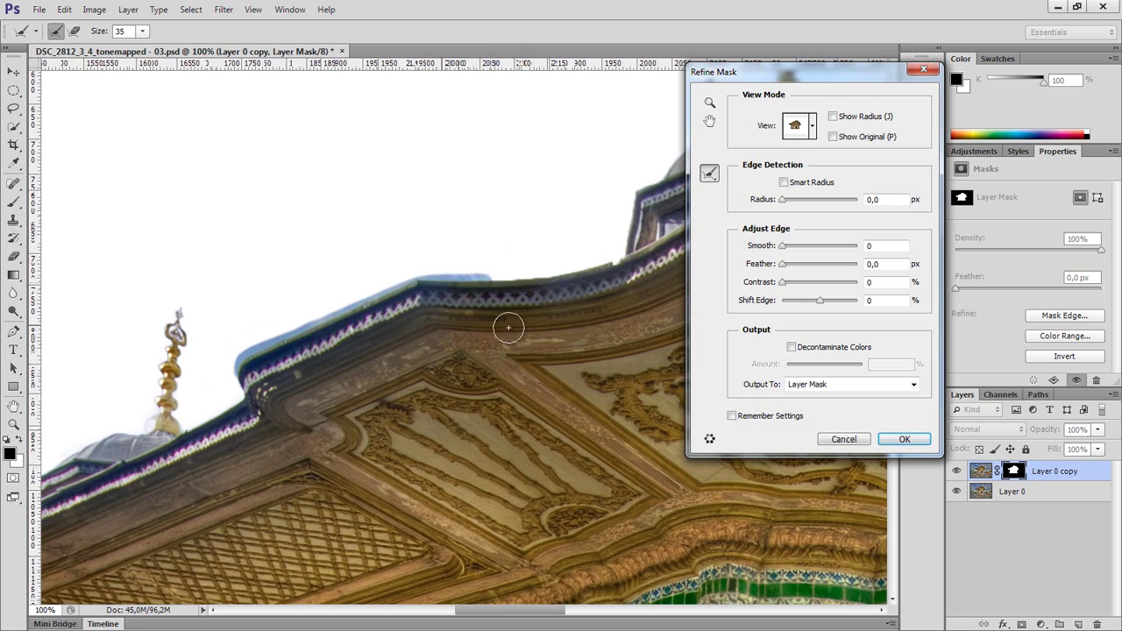
Refine the mask edge around both finials of the central dome and at the dome's lower left corner.
left_click_drag(544, 313, 485, 351)
left_click_drag(381, 427, 261, 502)
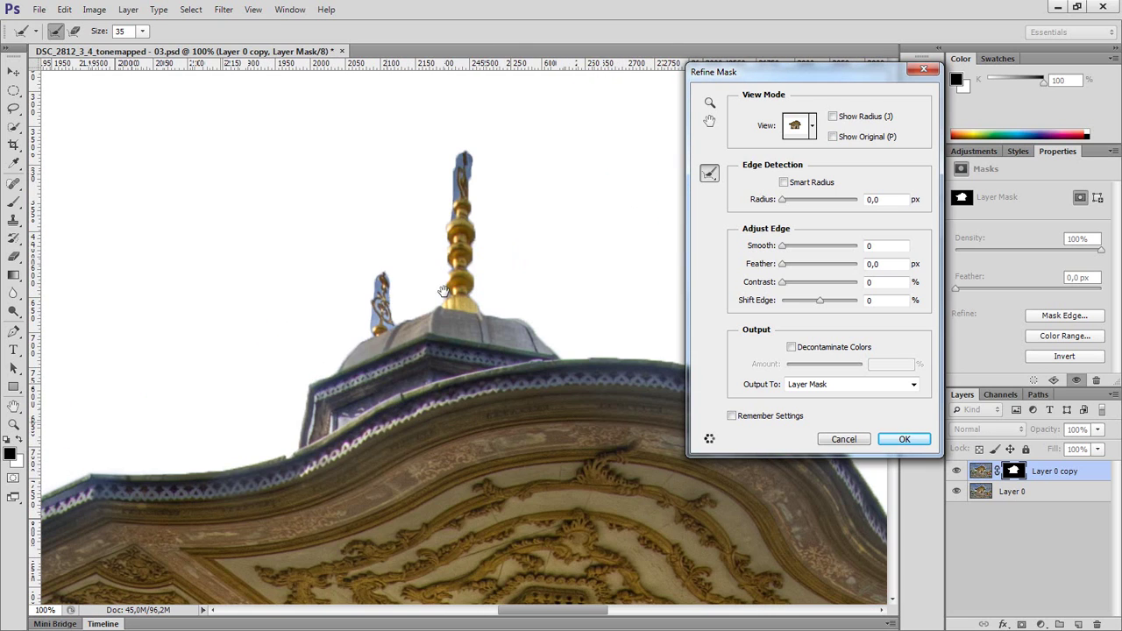
mouse_move(396, 296)
left_mouse_down()
mouse_move(372, 324)
mouse_move(383, 292)
mouse_move(395, 327)
mouse_move(381, 331)
mouse_move(387, 351)
mouse_move(436, 383)
mouse_move(447, 355)
mouse_move(478, 328)
left_mouse_up()
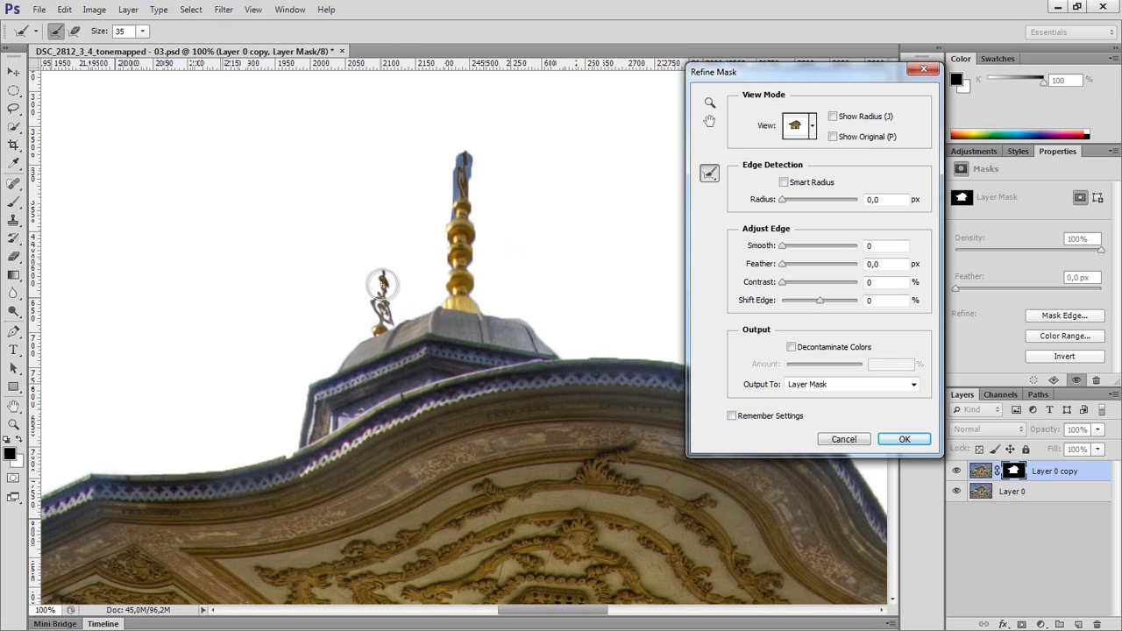
mouse_move(298, 449)
left_mouse_down()
mouse_move(281, 461)
mouse_move(308, 444)
left_mouse_up()
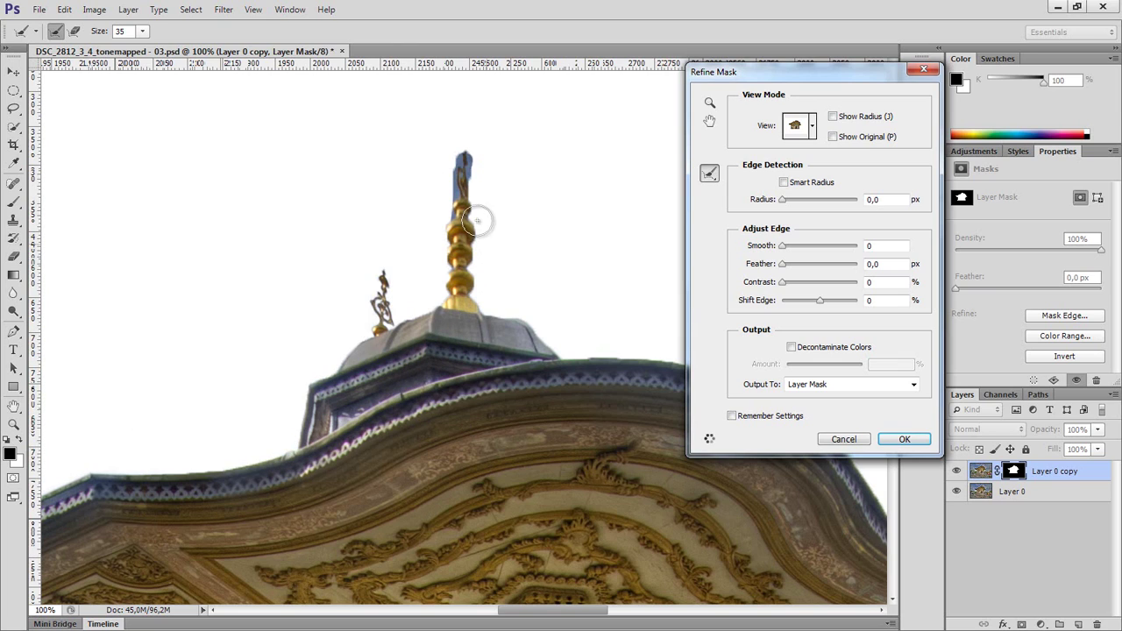
mouse_move(461, 155)
left_mouse_down()
mouse_move(448, 309)
mouse_move(476, 306)
mouse_move(464, 155)
left_mouse_up()
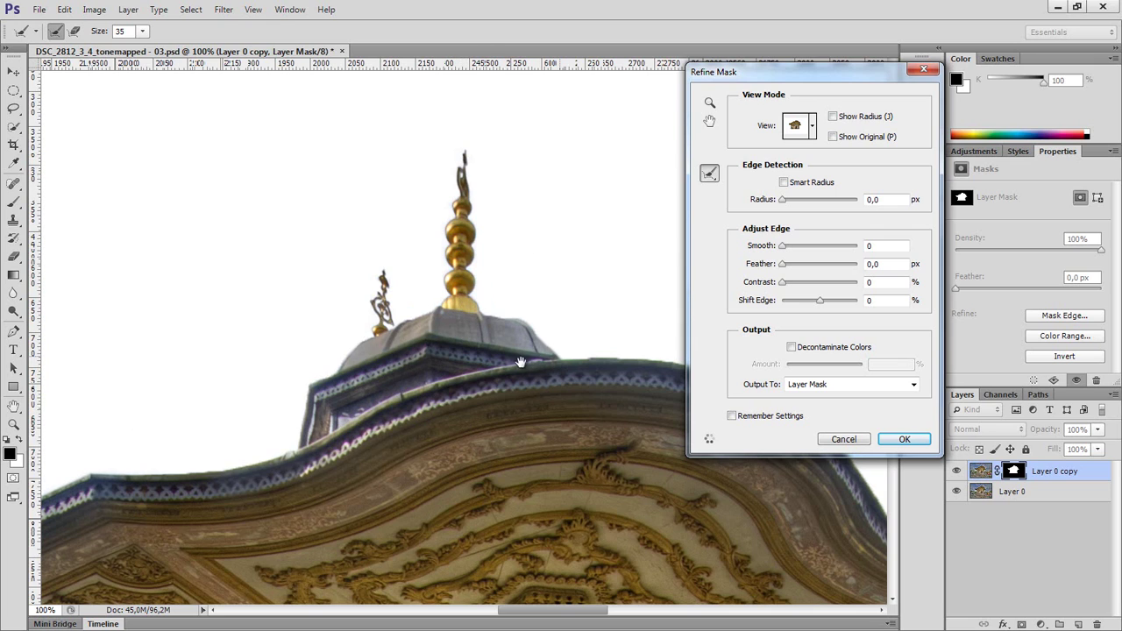
Refine the mask edge along the curved roof edge right of the central dome and apply the refined mask.
left_click_drag(399, 362, 350, 366)
left_click_drag(479, 387, 426, 307)
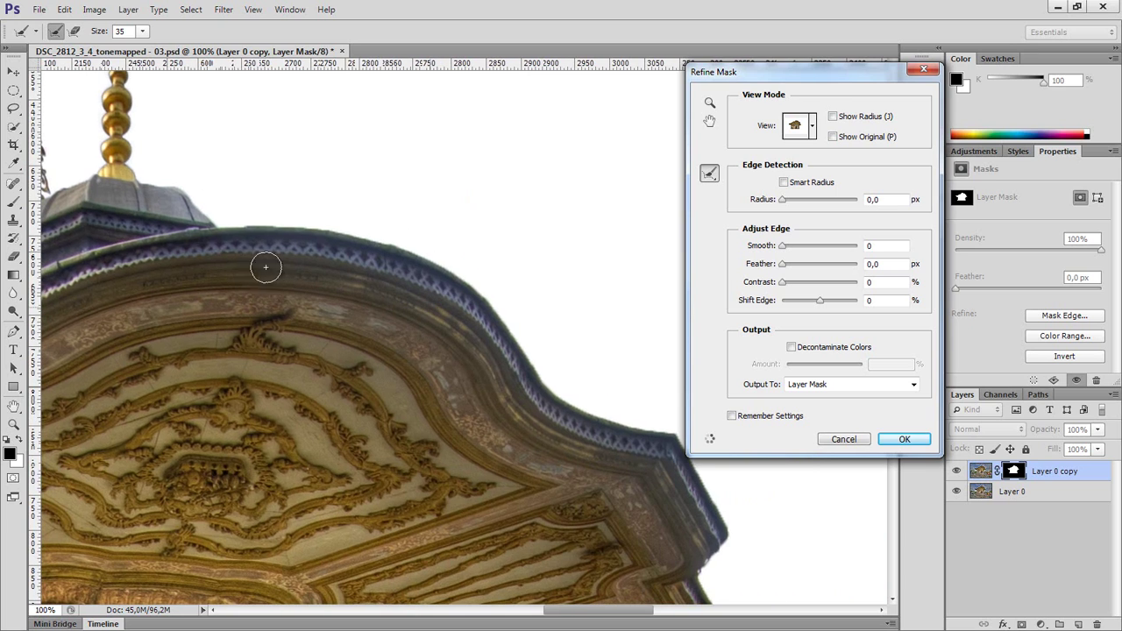
mouse_move(194, 227)
left_mouse_down()
mouse_move(266, 223)
mouse_move(418, 255)
mouse_move(481, 293)
mouse_move(548, 392)
mouse_move(668, 434)
mouse_move(723, 526)
left_mouse_up()
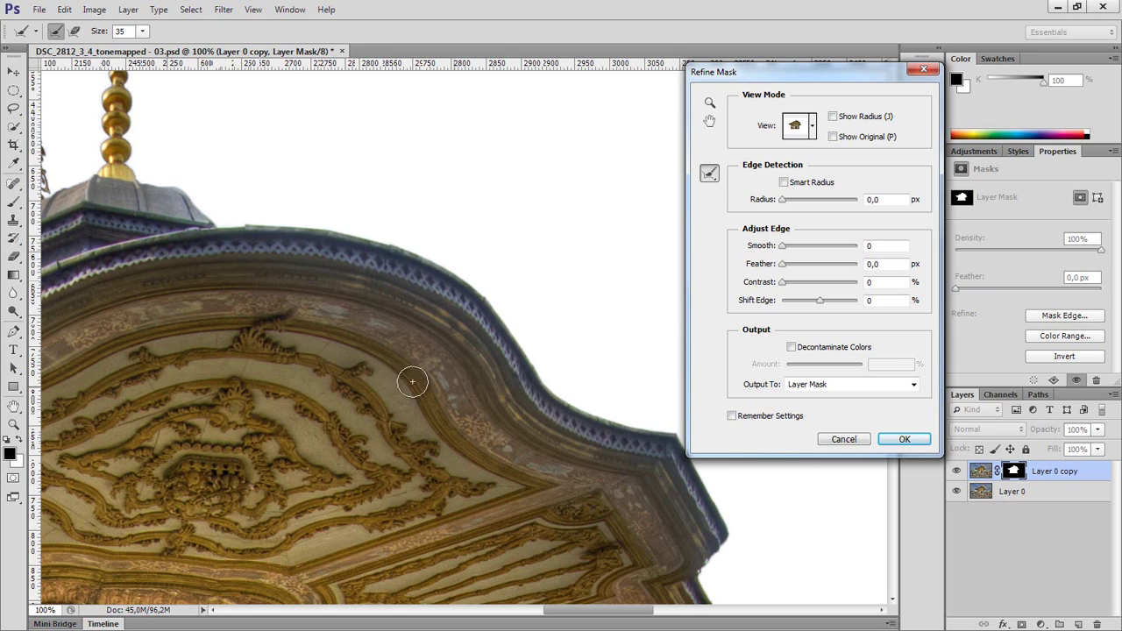
mouse_move(453, 419)
left_mouse_down()
mouse_move(486, 257)
mouse_move(509, 441)
left_mouse_up()
left_click_drag(439, 376, 512, 430)
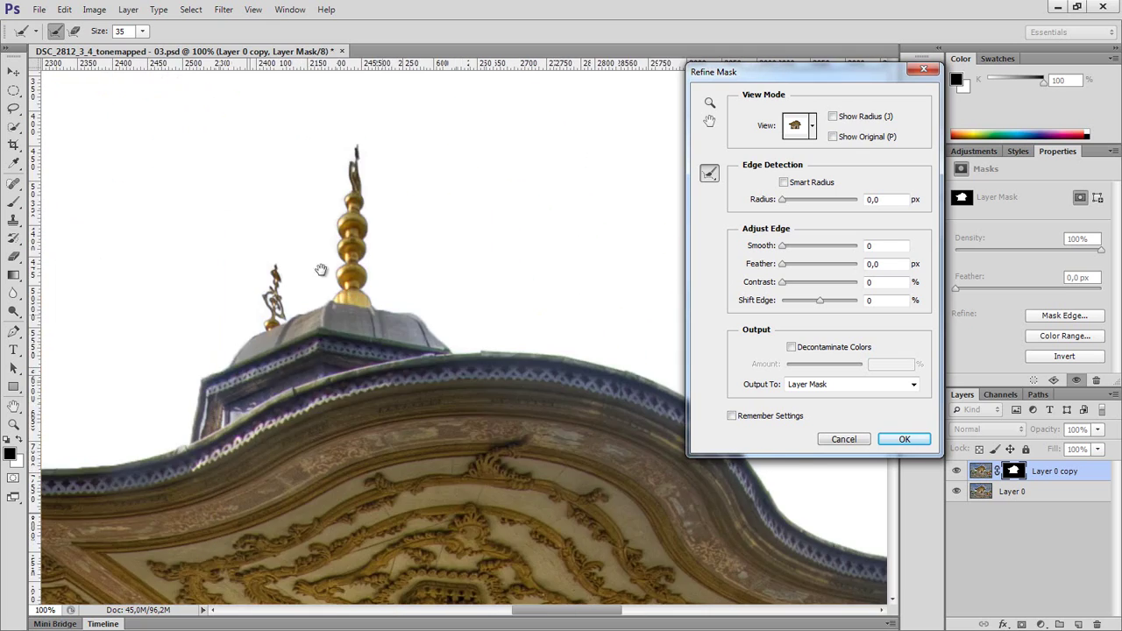
left_click_drag(321, 268, 493, 300)
left_click_drag(635, 412, 595, 315)
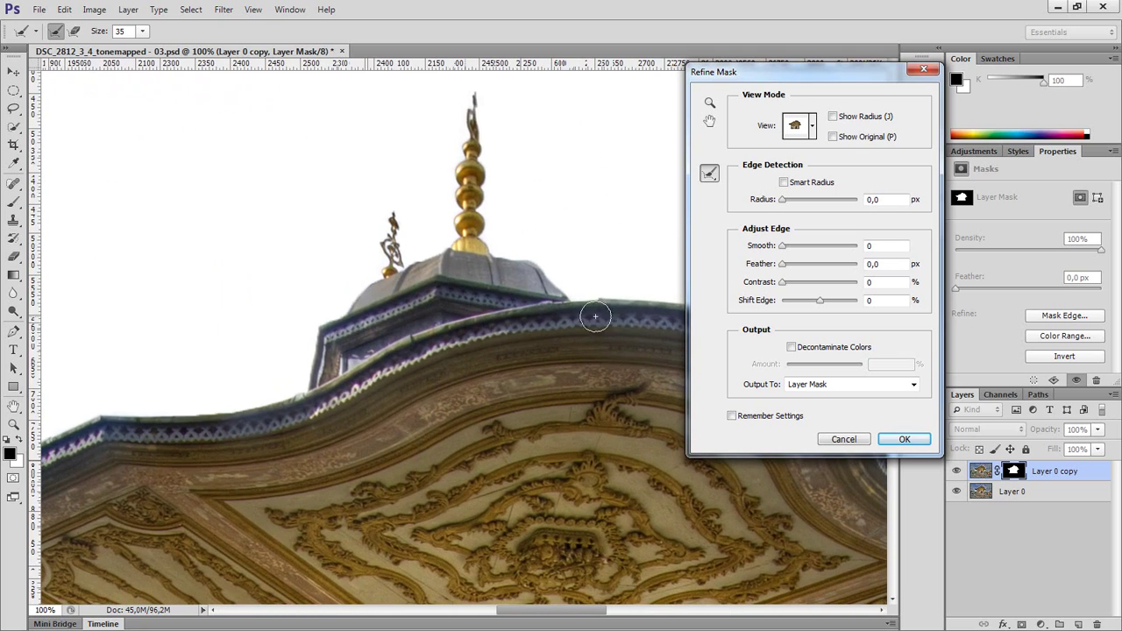
left_click(903, 440)
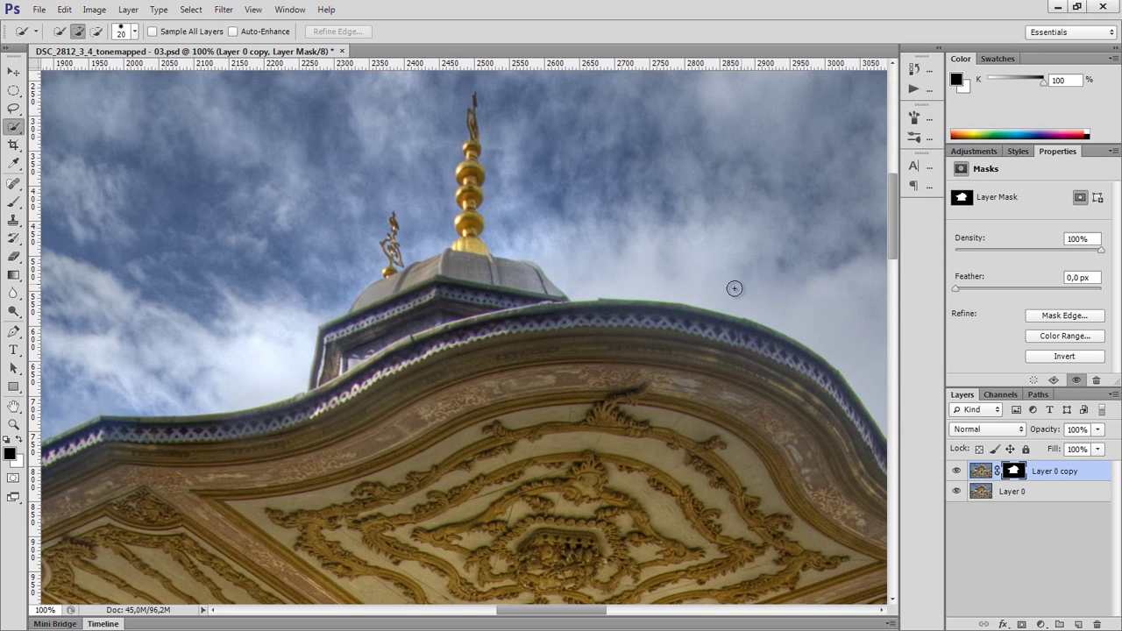
Examine the refined building edge in the whole photo, display the Layer 0 copy mask alone, and return to the image.
mouse_move(789, 308)
left_mouse_down()
mouse_move(696, 374)
mouse_move(704, 386)
left_mouse_up()
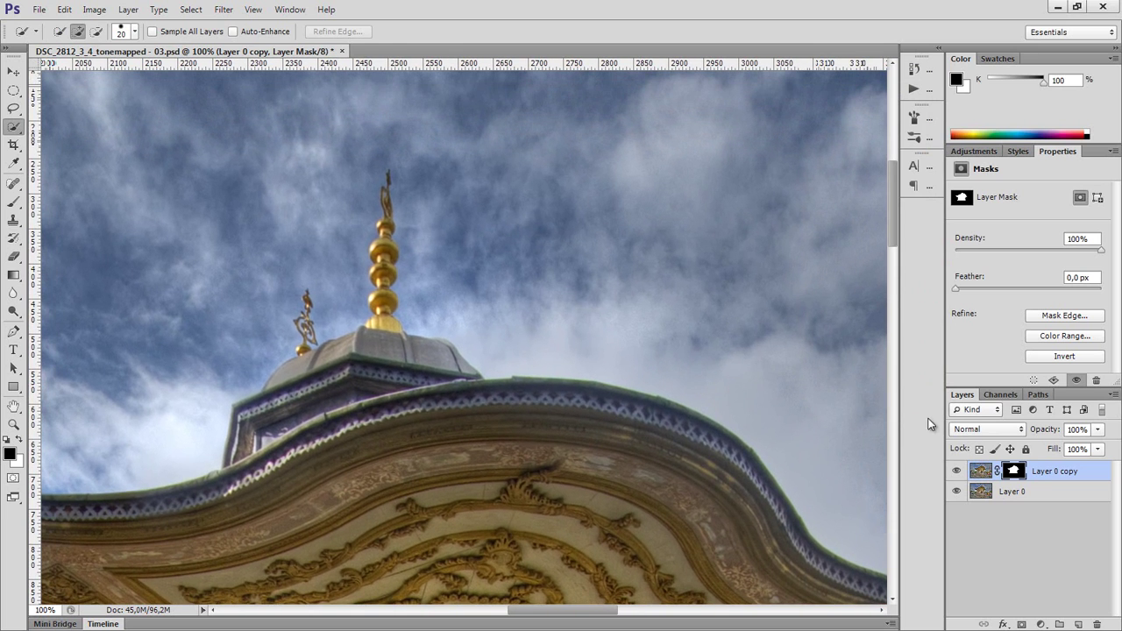
key("ctrl+minus")
key("ctrl+minus")
key("ctrl+minus")
key("ctrl+minus")
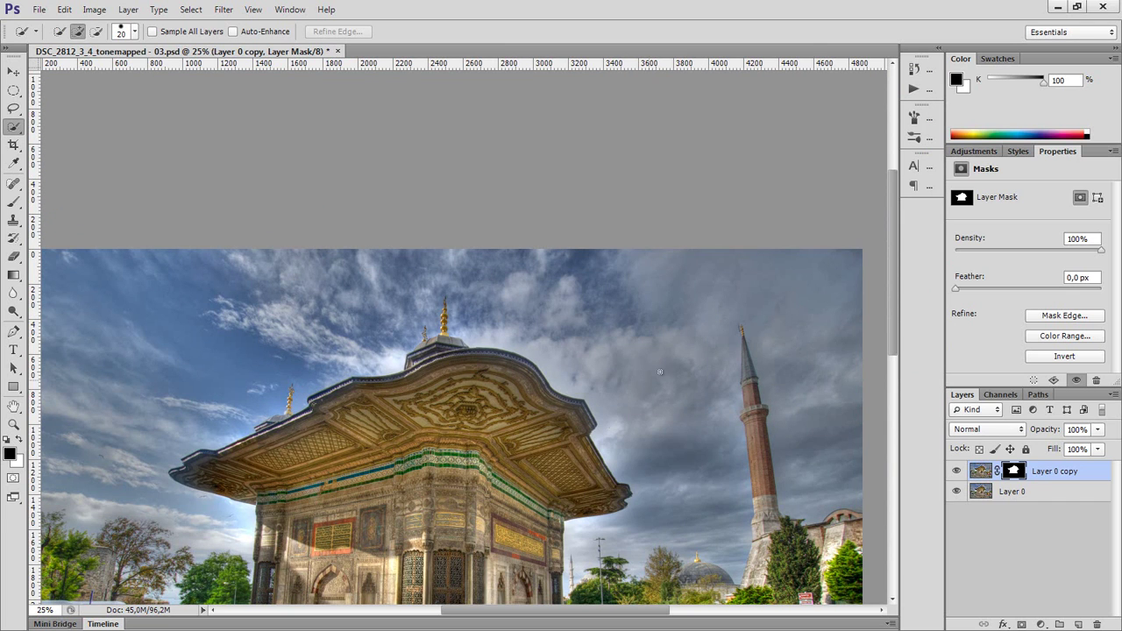
left_click_drag(629, 419, 651, 268)
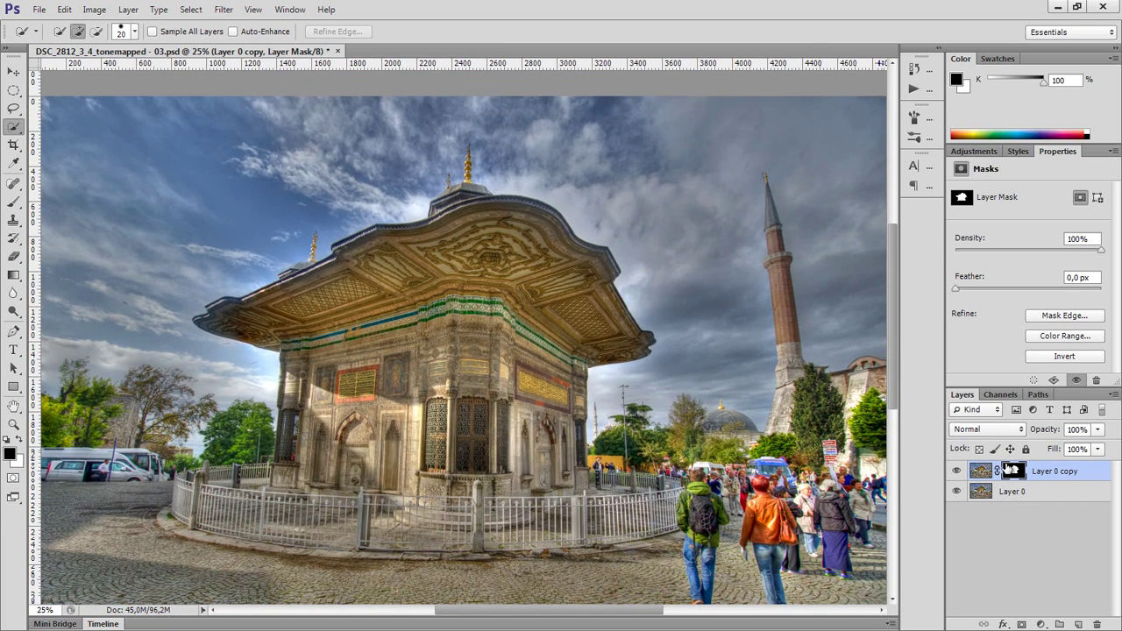
left_click(1014, 472, "alt")
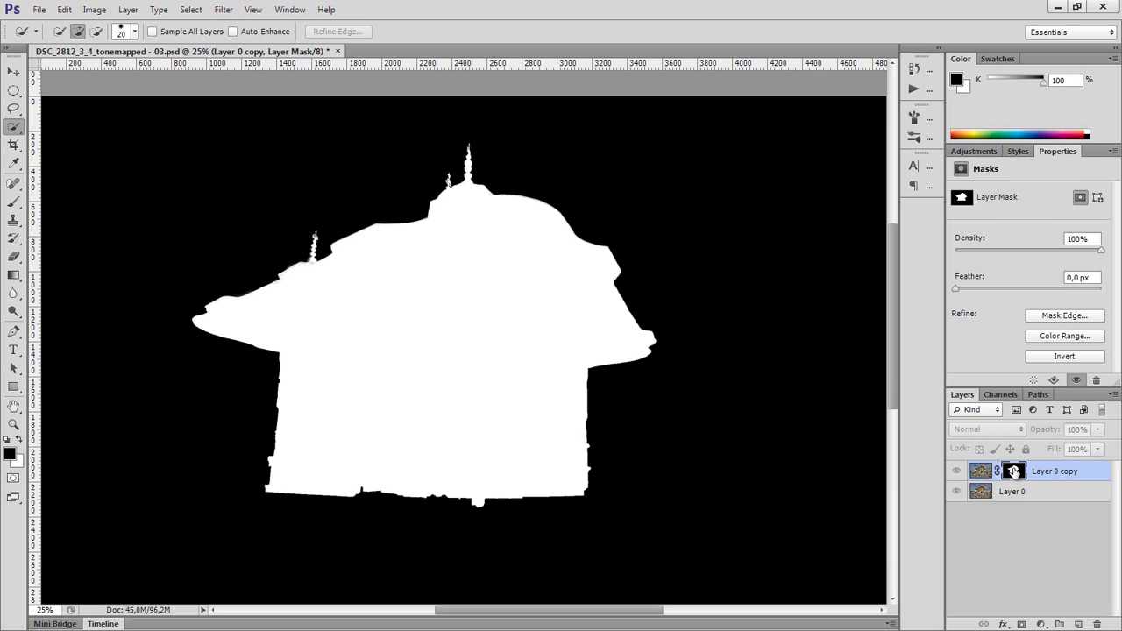
left_click(1013, 472, "alt")
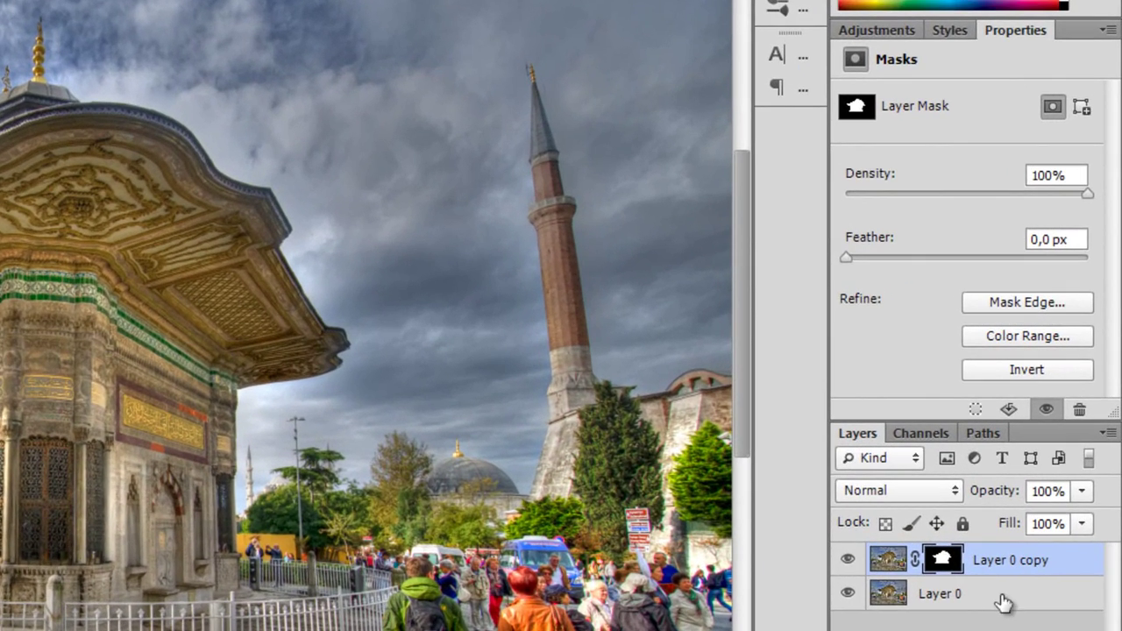
Add a Levels adjustment layer on top with midtones at about 0.74 and invert its white mask to black.
left_click(881, 28)
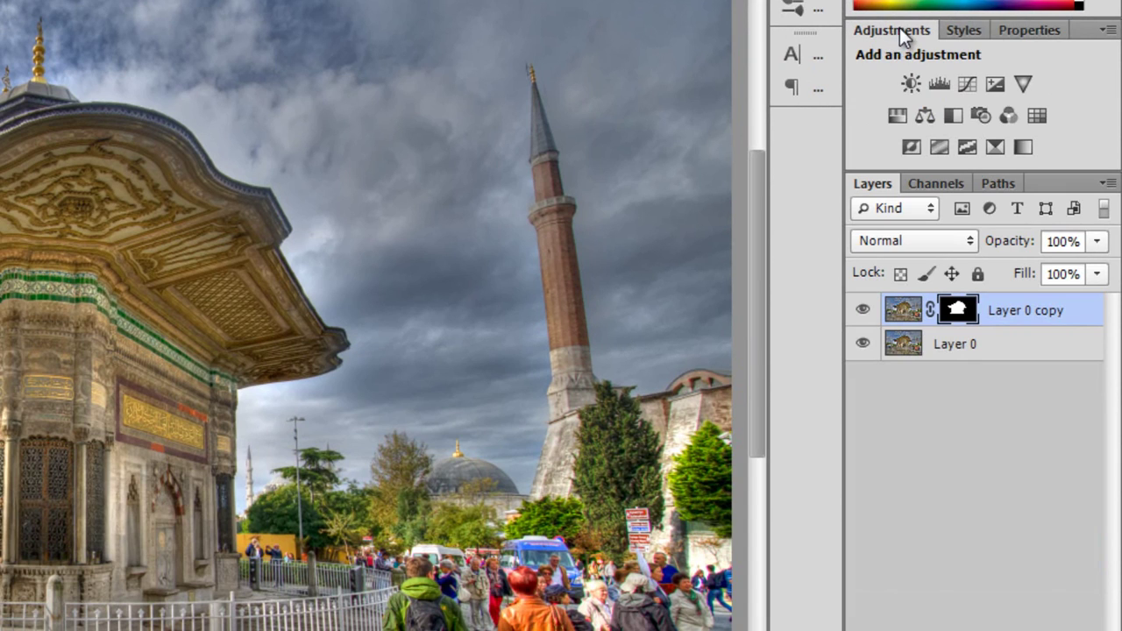
left_click(939, 83)
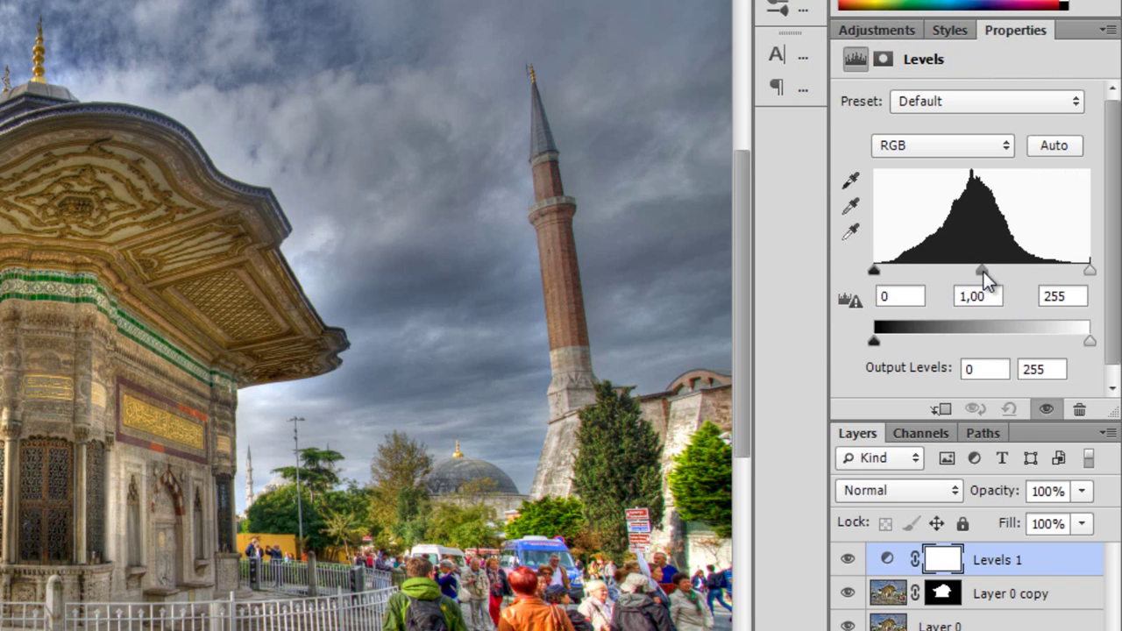
left_click_drag(980, 272, 990, 273)
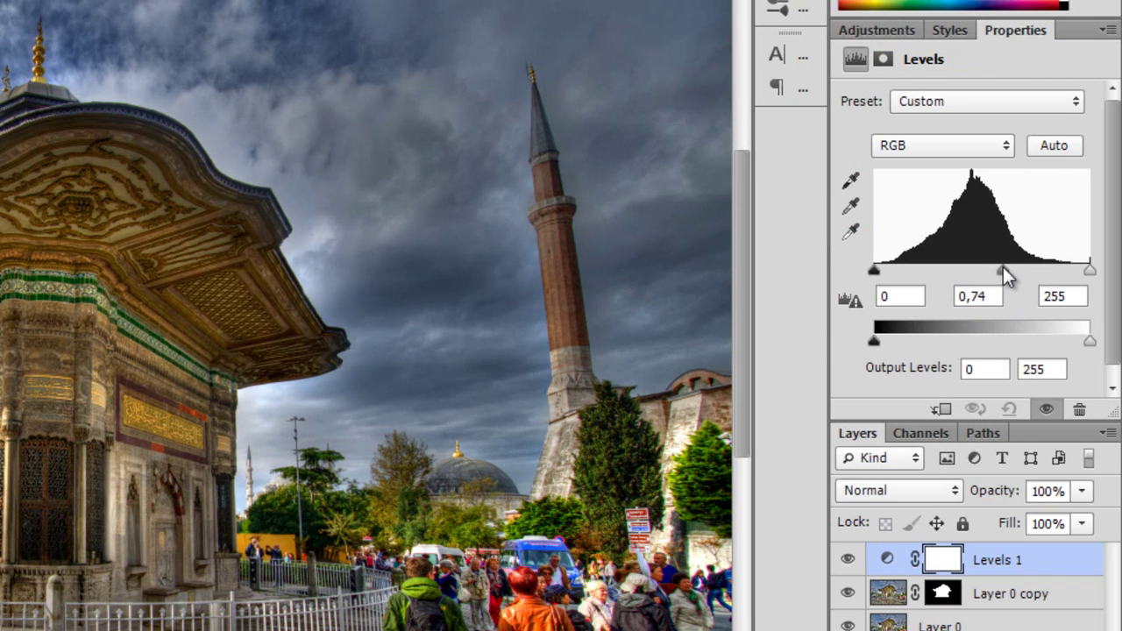
left_click_drag(1003, 267, 1002, 267)
left_click(945, 561)
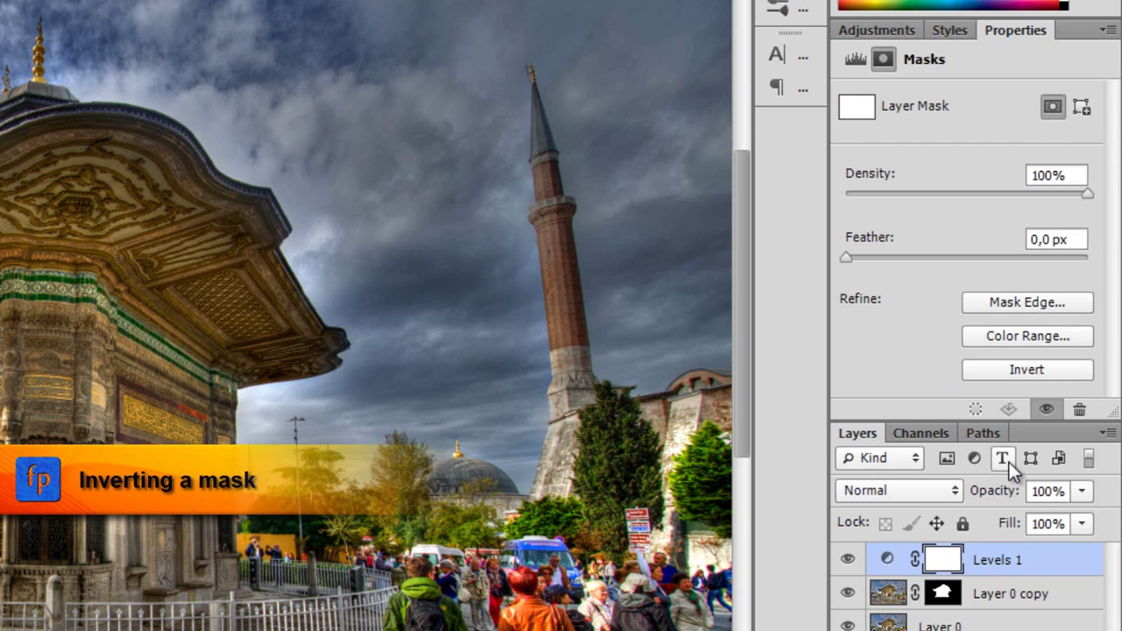
key("ctrl+i")
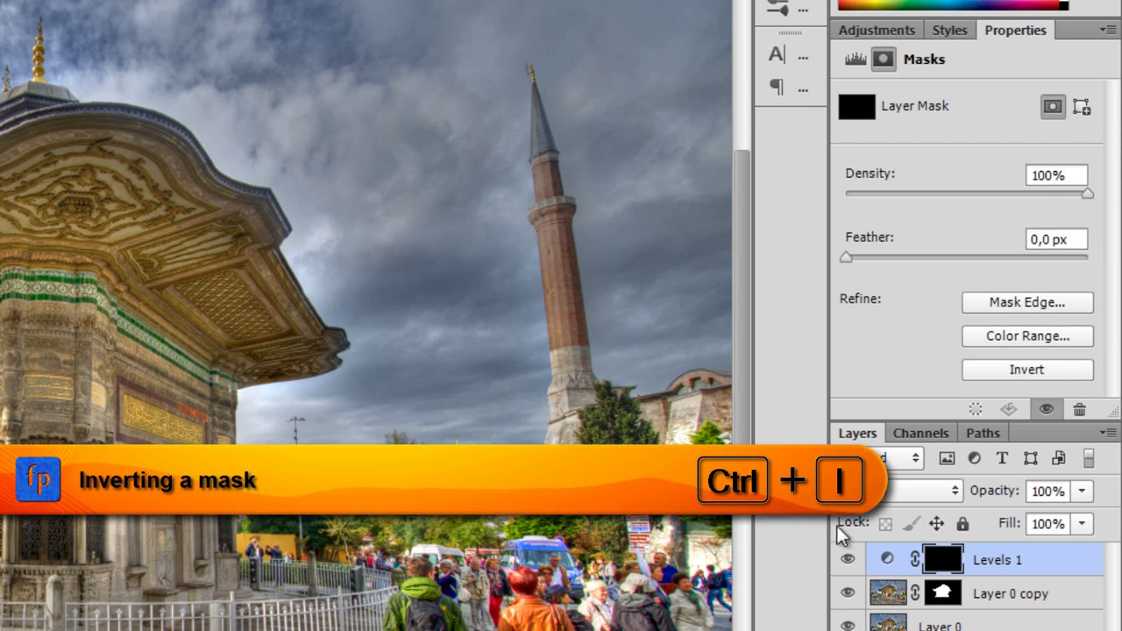
Load the Layer 0 copy mask as a selection and invert it so everything outside the building is selected.
left_click(944, 598)
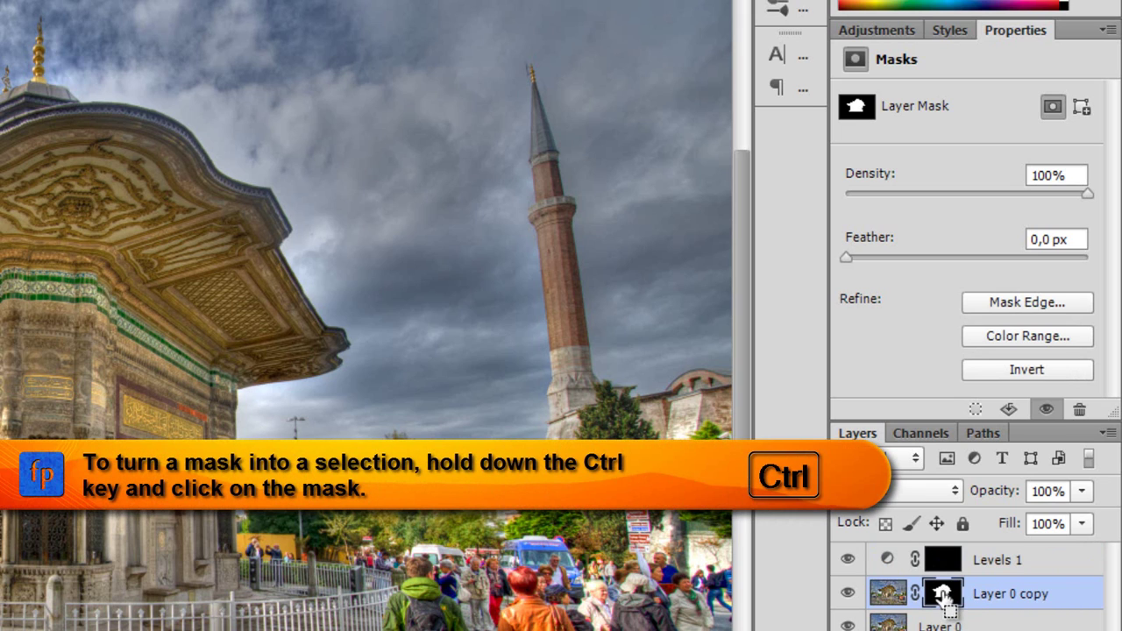
left_click(943, 596, "ctrl")
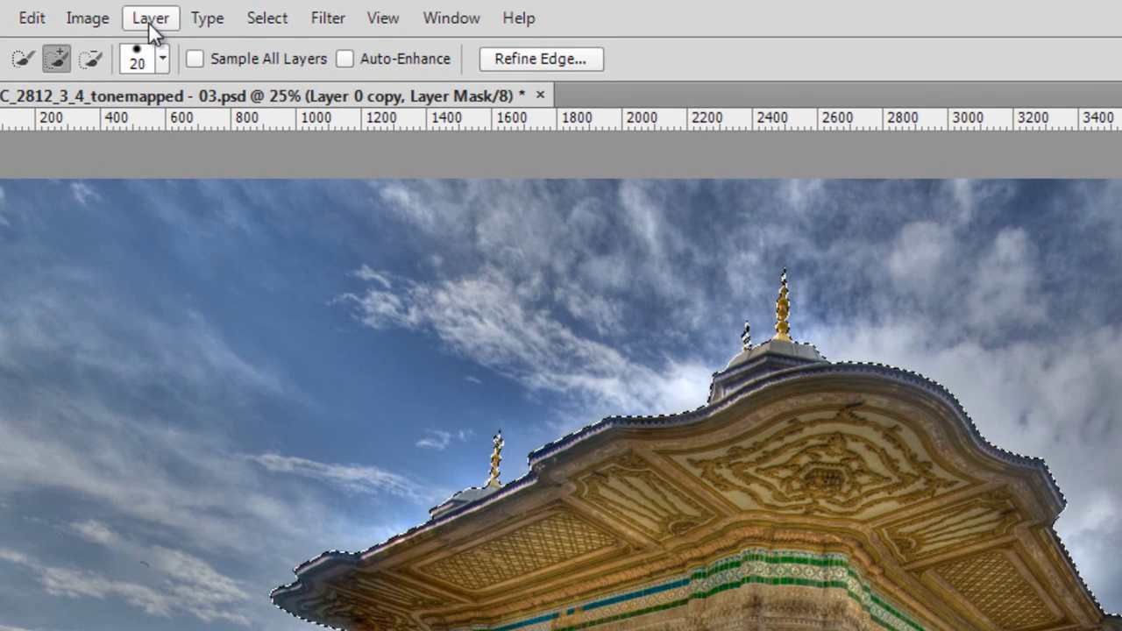
left_click(267, 22)
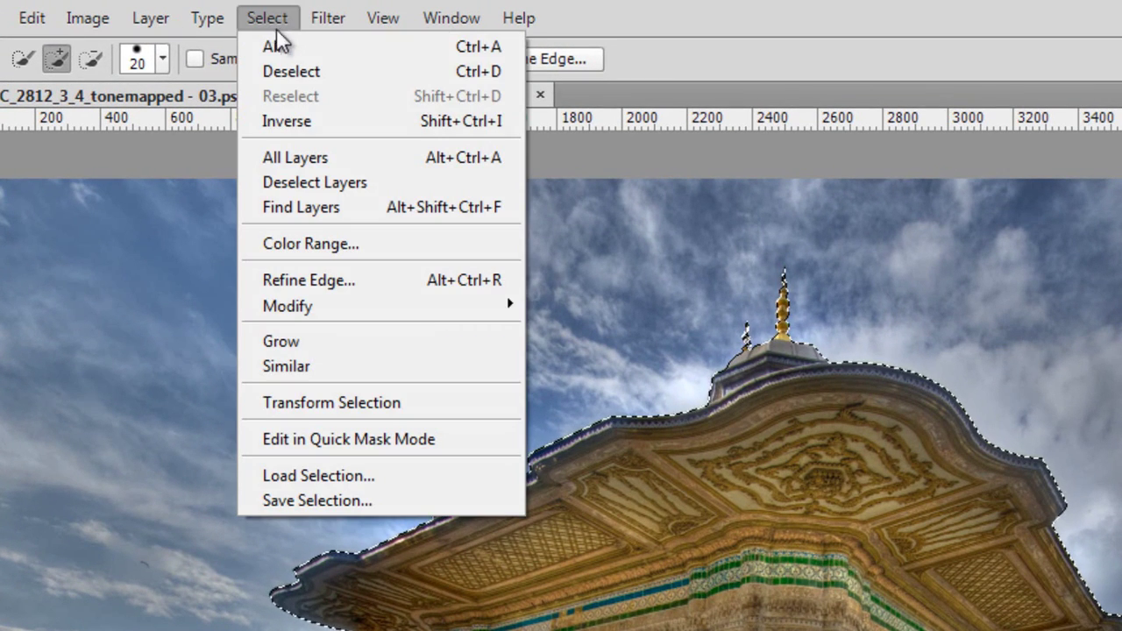
left_click(307, 128)
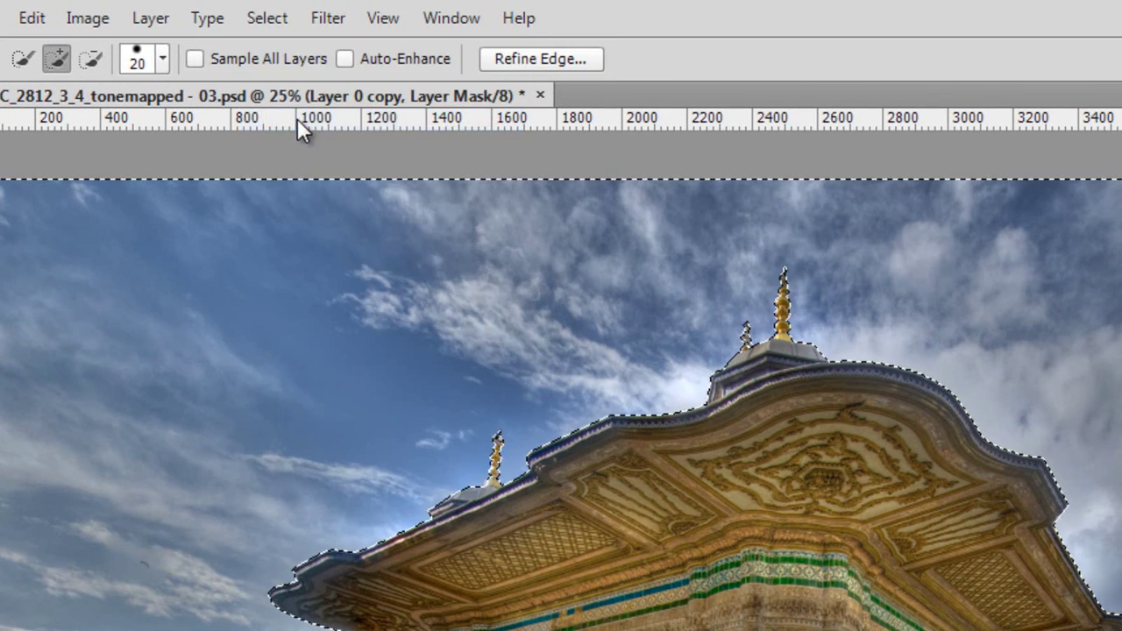
left_click(271, 24)
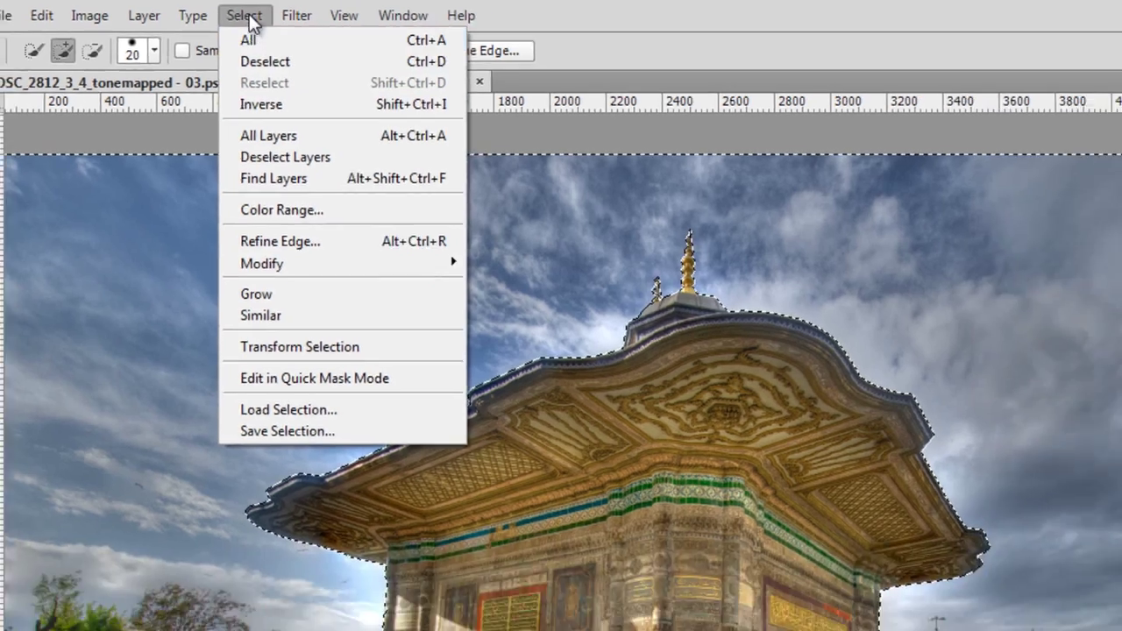
left_click(269, 25)
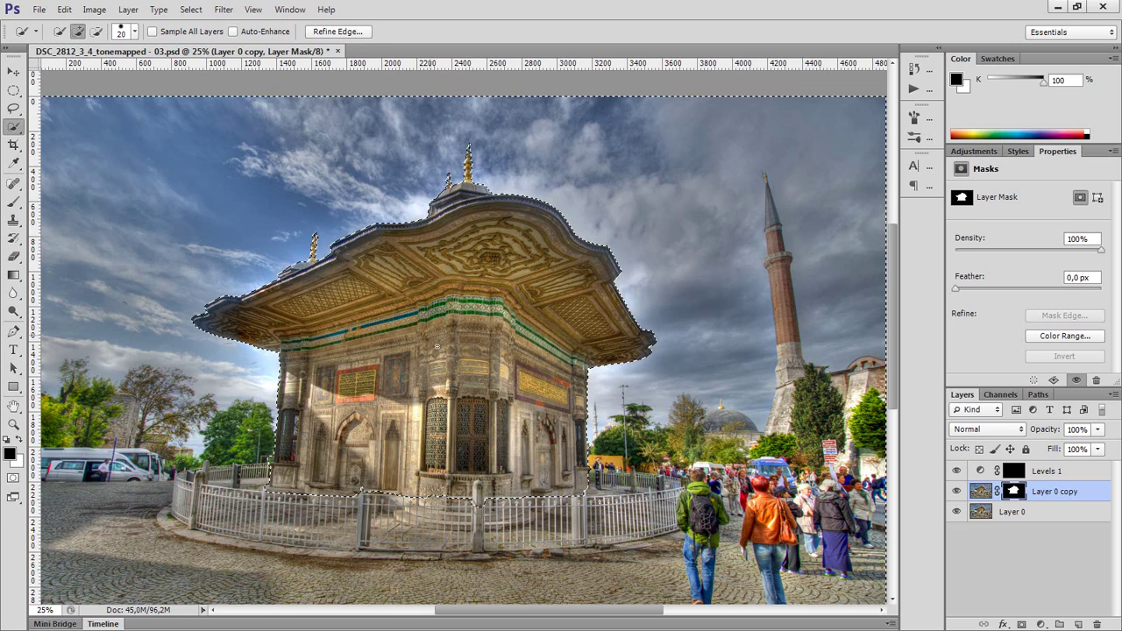
Enlarge the view of the building, make the Levels 1 layer mask active and display that mask on its own.
key("z")
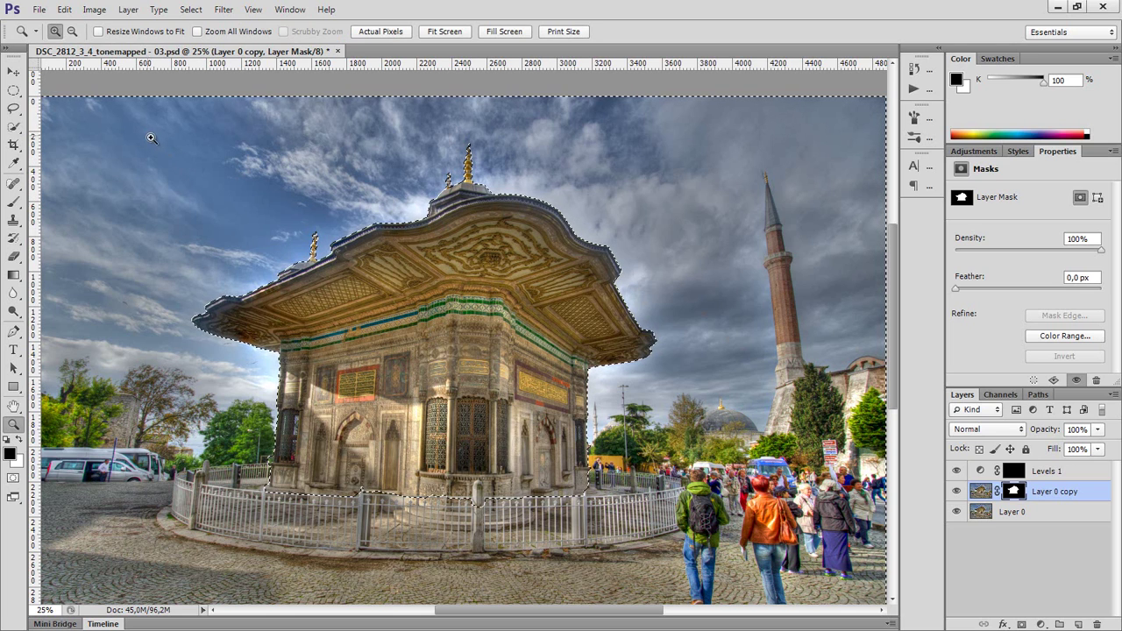
mouse_move(347, 255)
left_mouse_down()
mouse_move(705, 424)
mouse_move(690, 465)
left_mouse_up()
key("w")
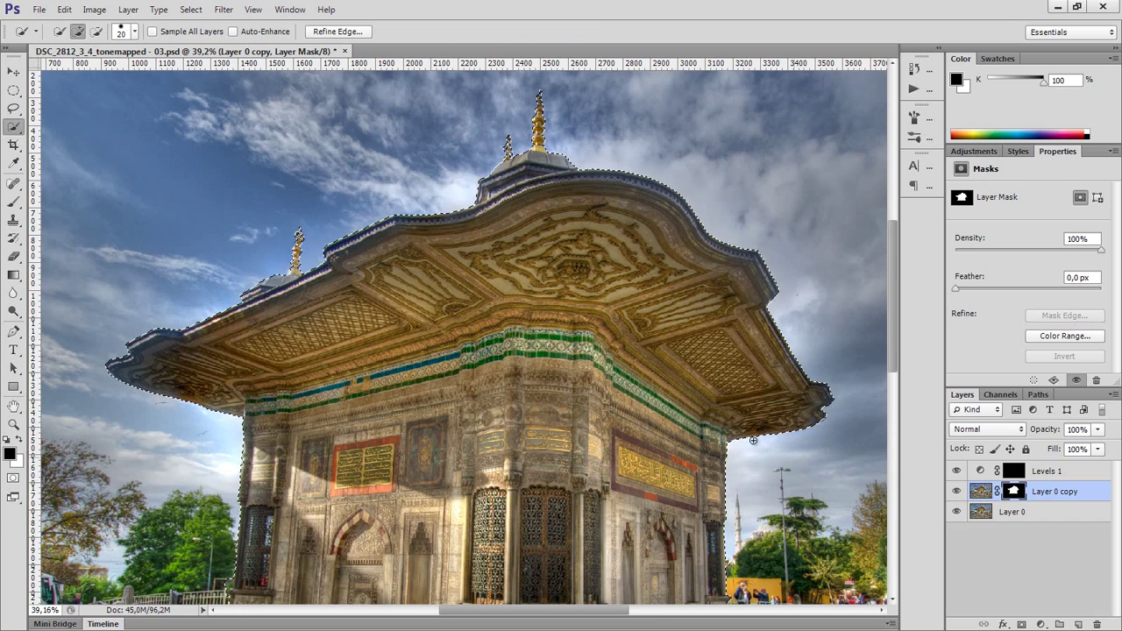
left_click(1012, 473)
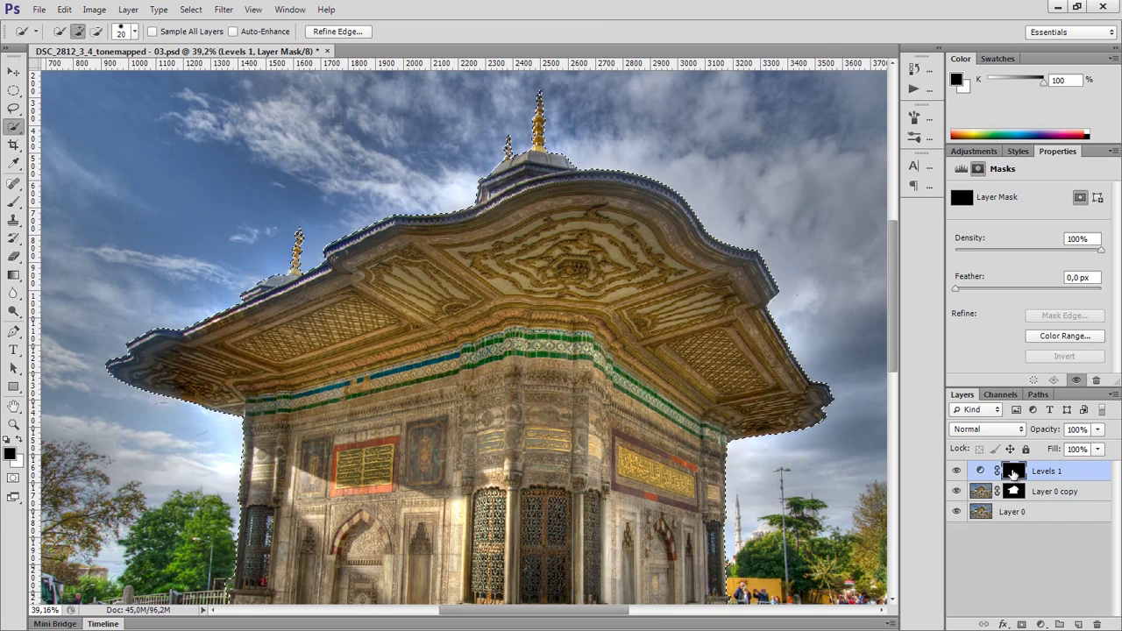
left_click(1012, 473, "alt")
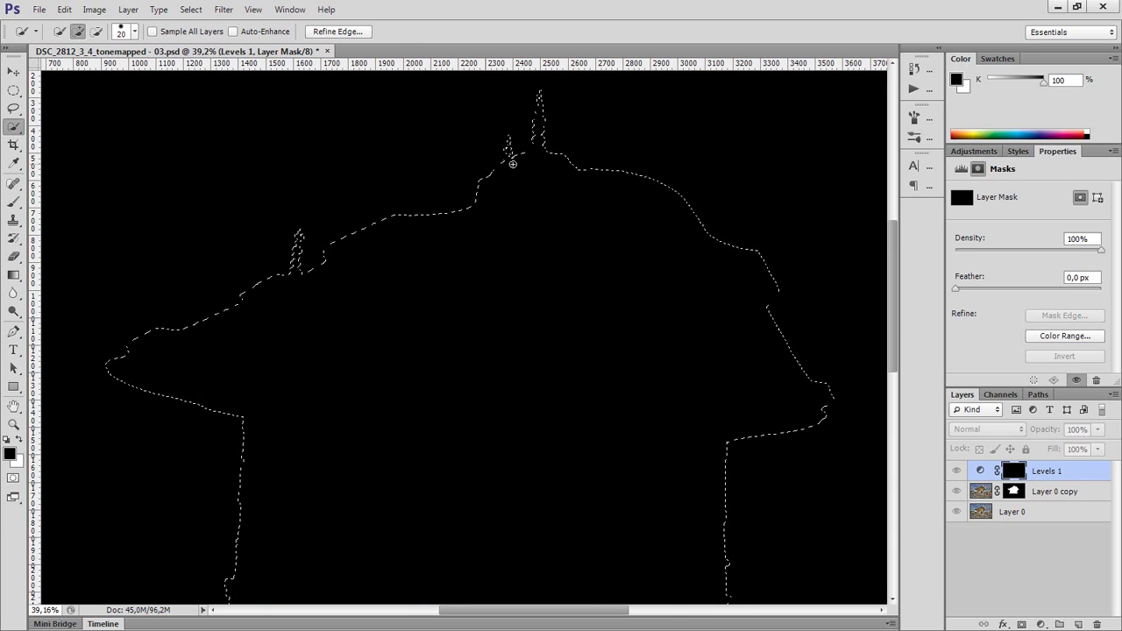
scroll(893, 341, "up", 1)
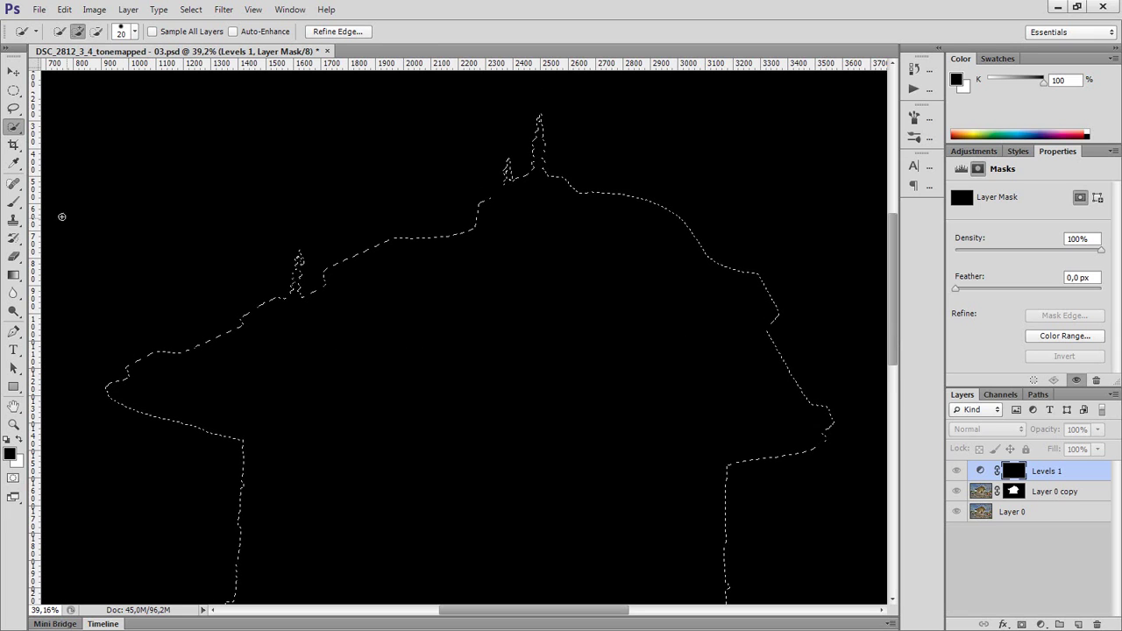
Activate the Brush tool and reduce its size to 300 px.
left_click_drag(16, 203, 46, 210)
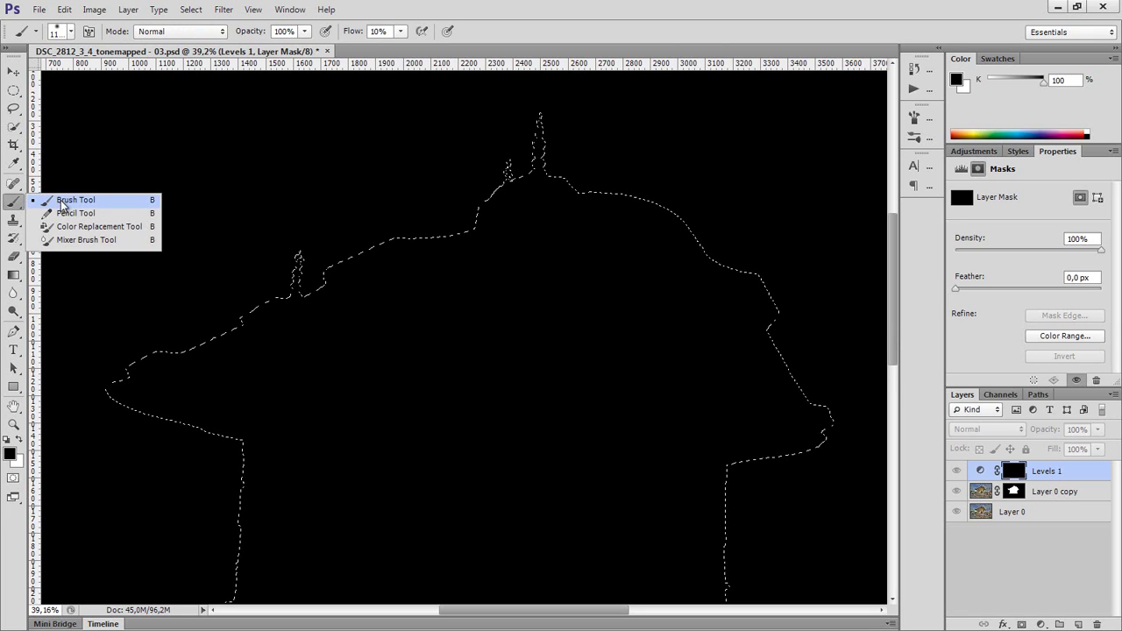
left_click(61, 205)
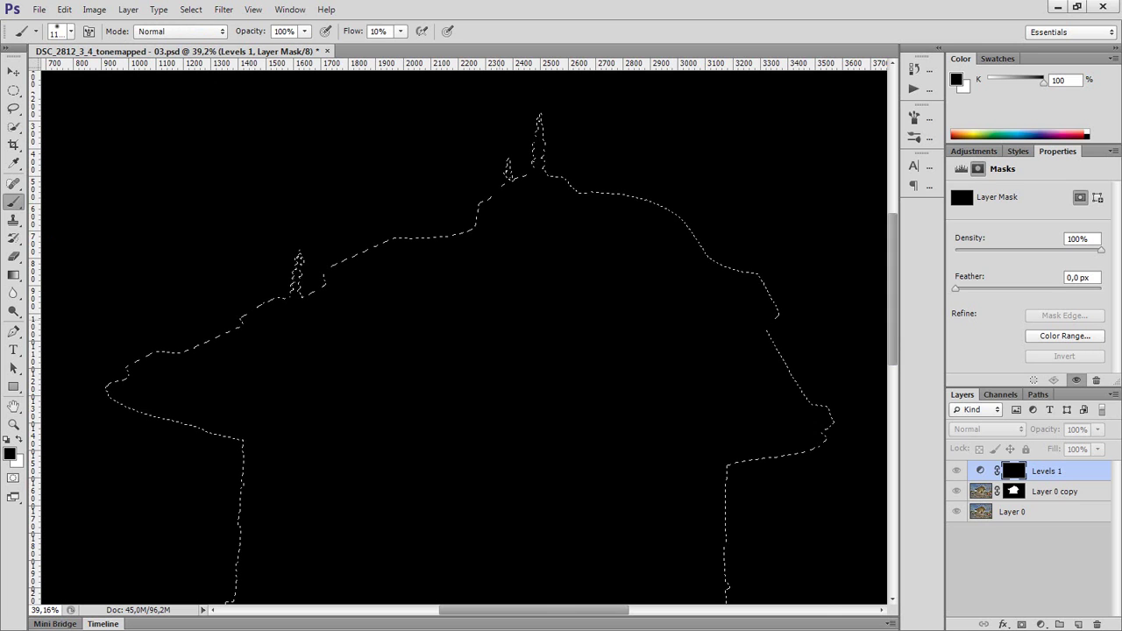
key("bracketleft")
key("bracketleft")
key("bracketleft")
key("bracketleft")
key("bracketleft")
key("bracketleft")
key("bracketleft")
key("bracketleft")
key("bracketleft")
key("bracketleft")
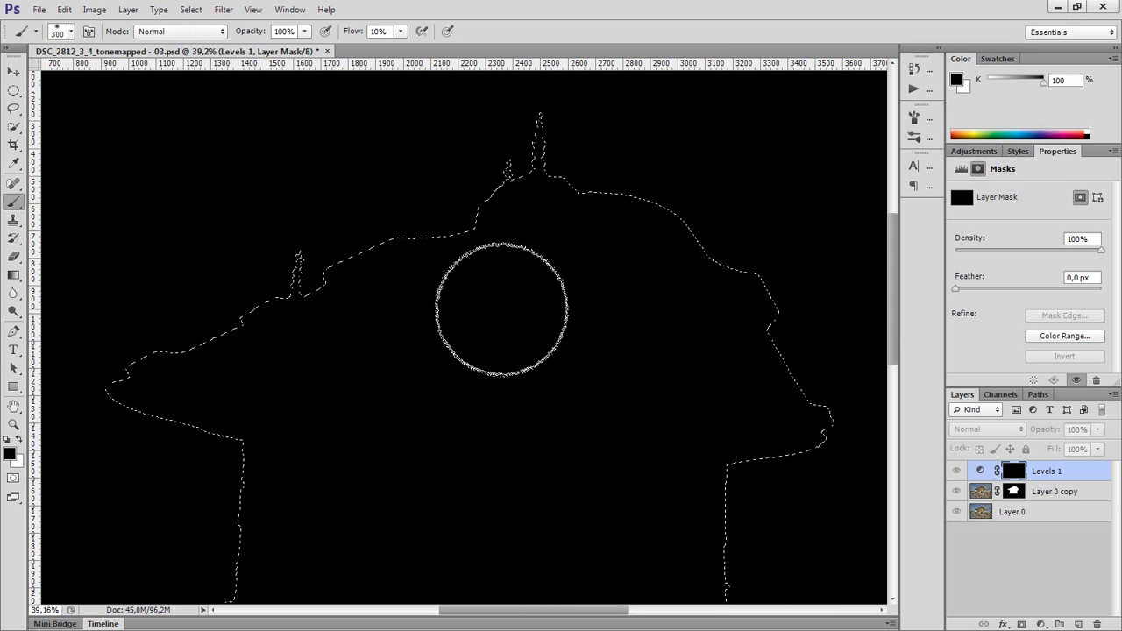
key("bracketright")
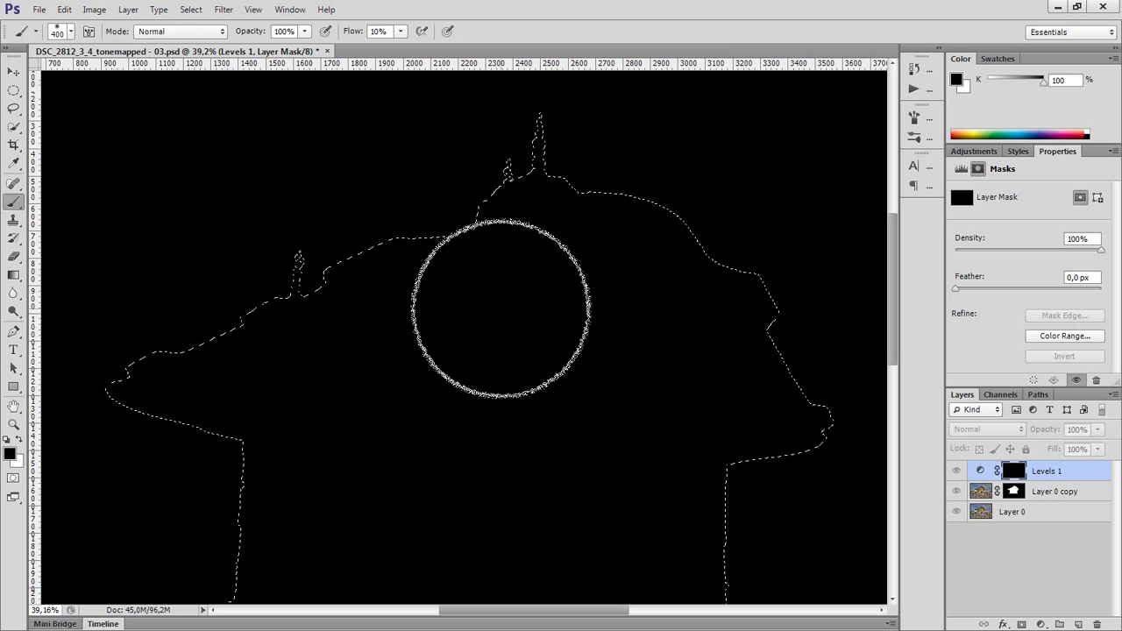
key("bracketleft")
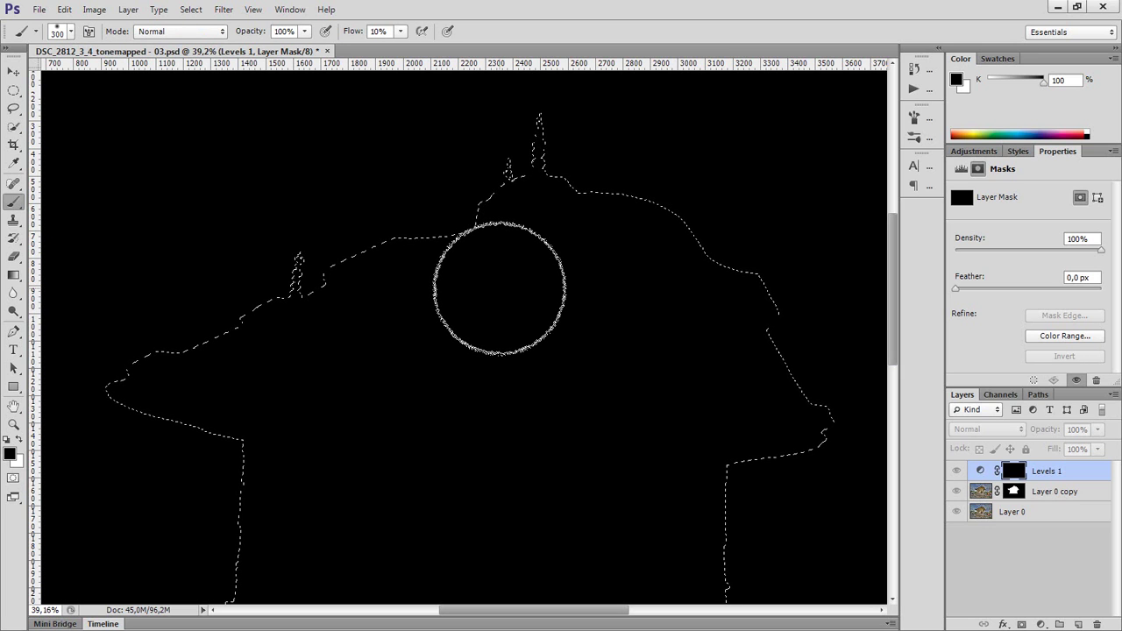
Make white the foreground colour and raise the brush flow to 100%.
key("x")
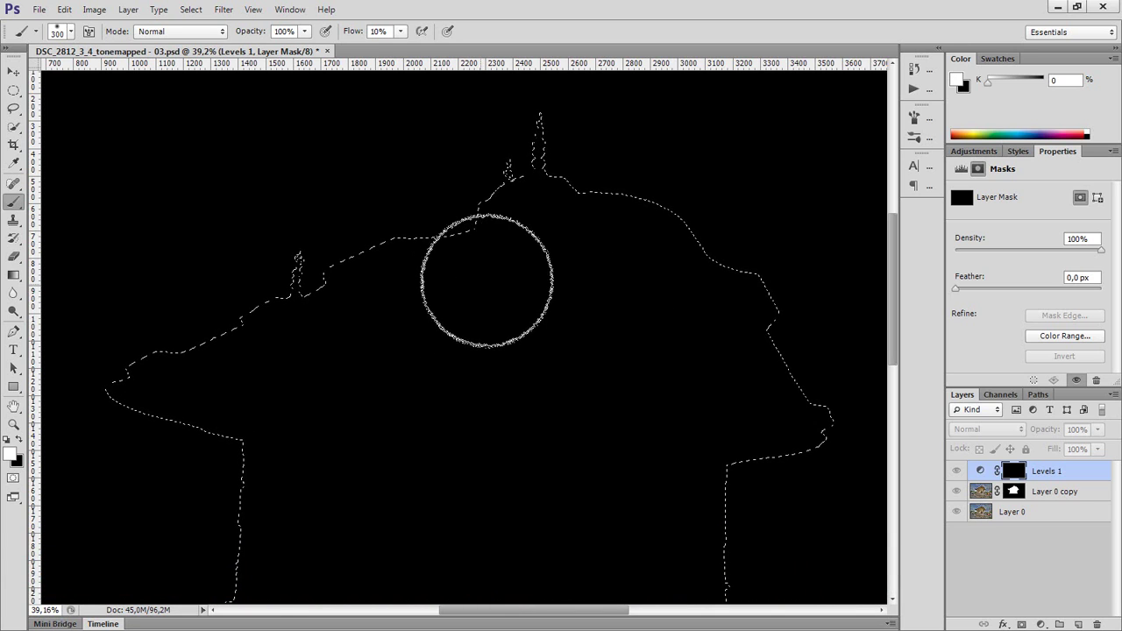
left_click(401, 33)
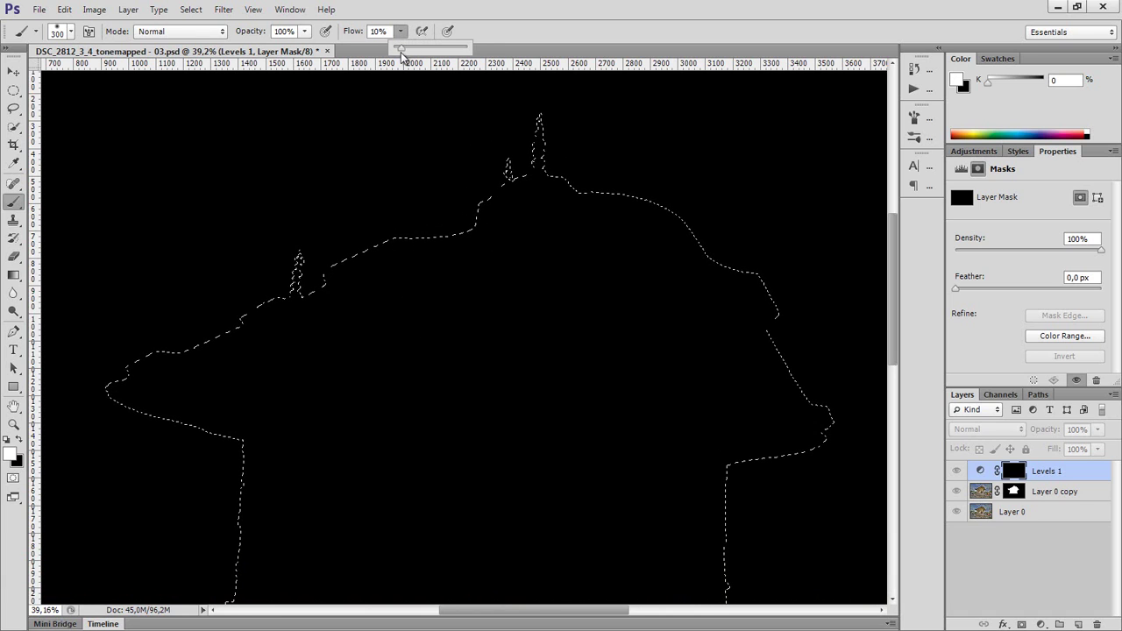
left_click_drag(468, 51, 474, 50)
left_click(402, 33)
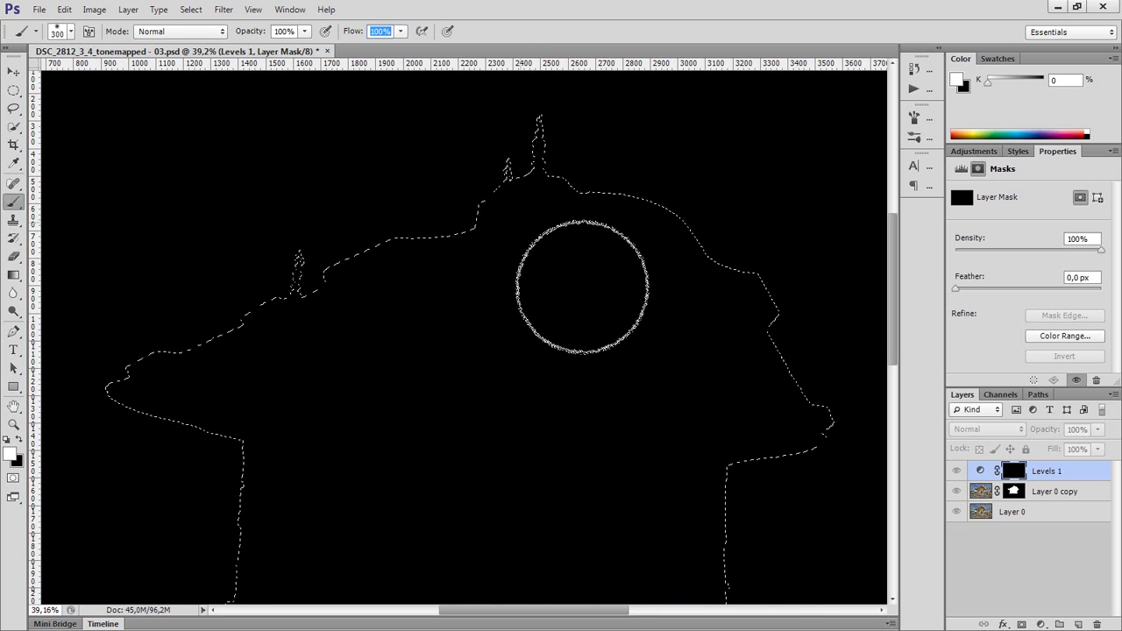
Paint white on the Levels 1 mask along the building's left roof edge and down its left wall, inside the active selection.
mouse_move(572, 272)
left_mouse_down()
mouse_move(489, 333)
mouse_move(413, 347)
mouse_move(287, 425)
mouse_move(195, 450)
mouse_move(202, 466)
mouse_move(317, 501)
mouse_move(321, 584)
left_mouse_up()
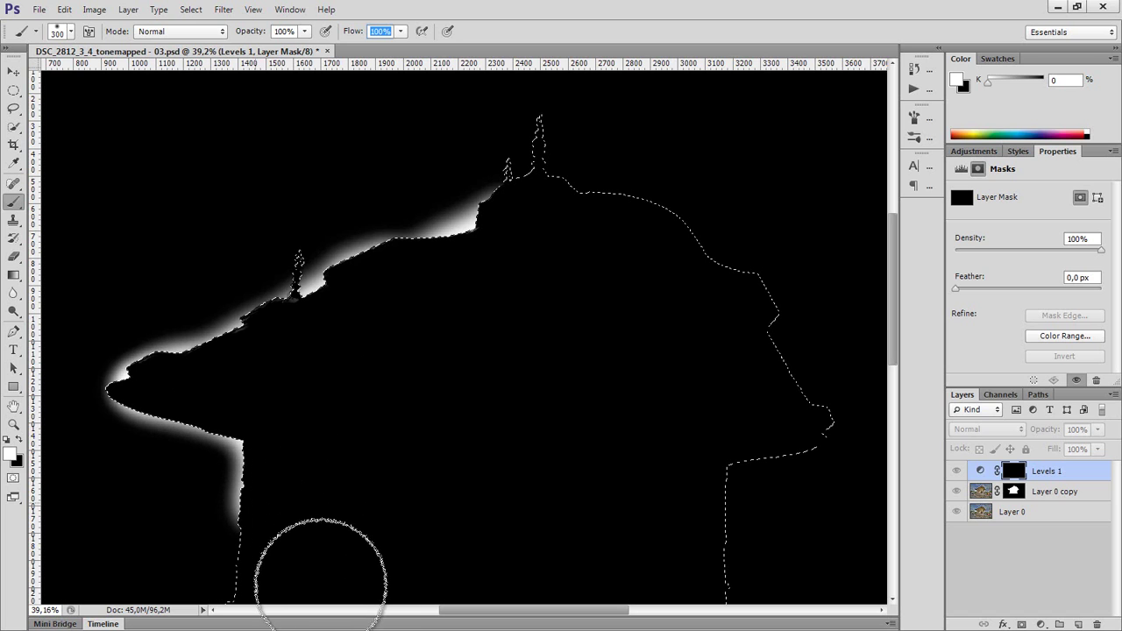
key("space")
left_click_drag(376, 538, 380, 473)
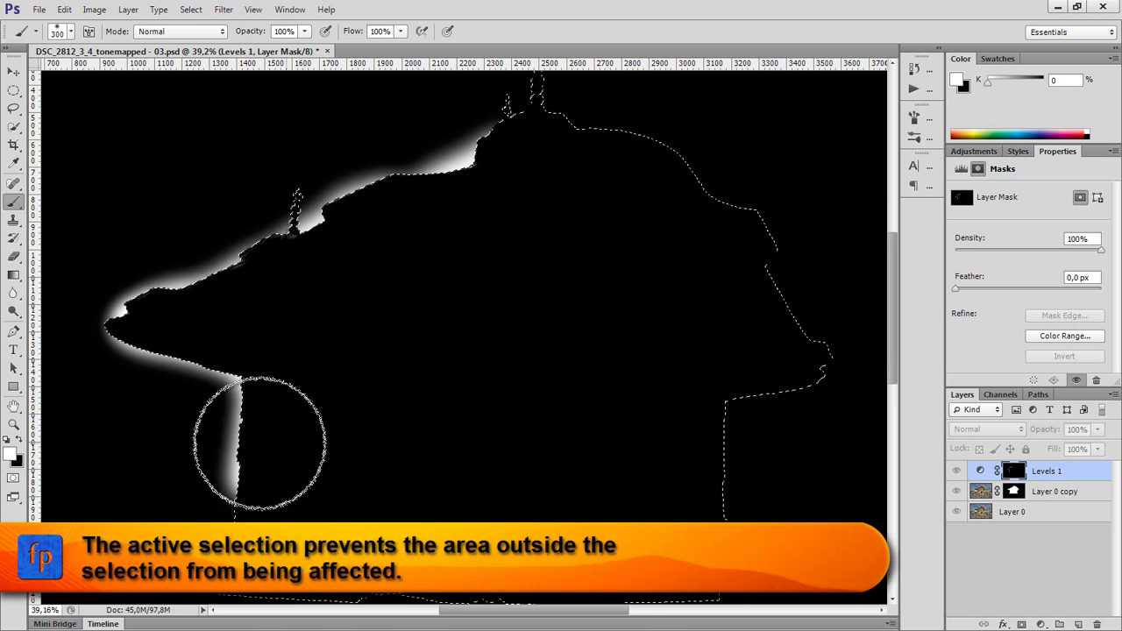
mouse_move(263, 439)
left_mouse_down()
mouse_move(241, 469)
mouse_move(241, 521)
mouse_move(258, 389)
mouse_move(208, 333)
mouse_move(169, 327)
mouse_move(215, 337)
mouse_move(164, 326)
mouse_move(172, 309)
mouse_move(307, 230)
mouse_move(462, 167)
left_mouse_up()
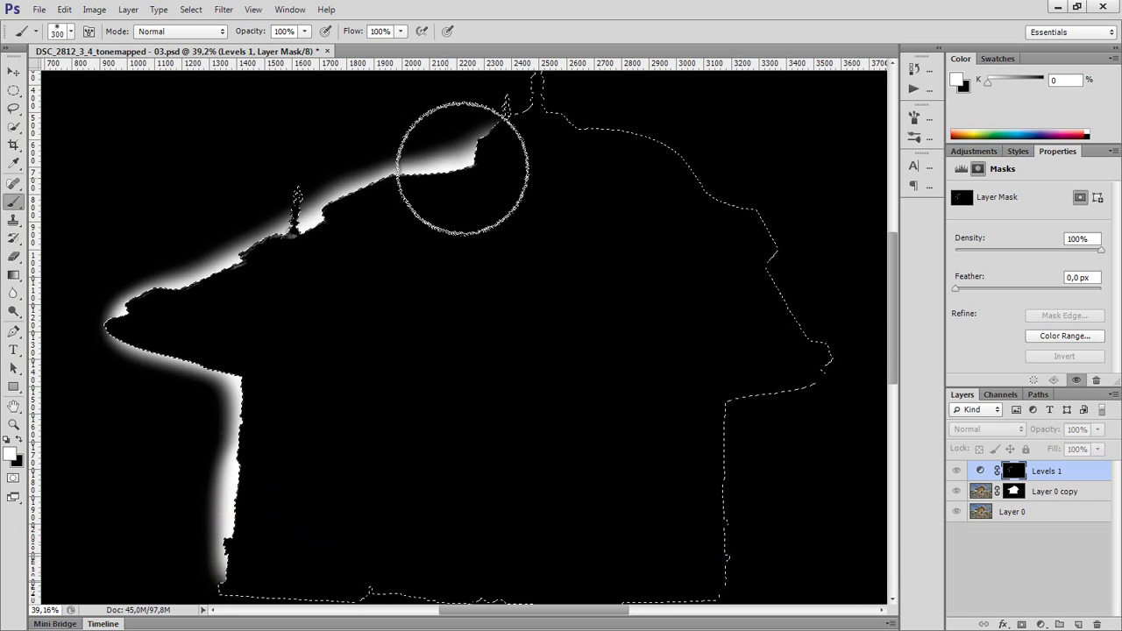
Reduce the brush to 175 px and paint white around the top of the dome and along the right roof edge.
left_click_drag(563, 225, 531, 301)
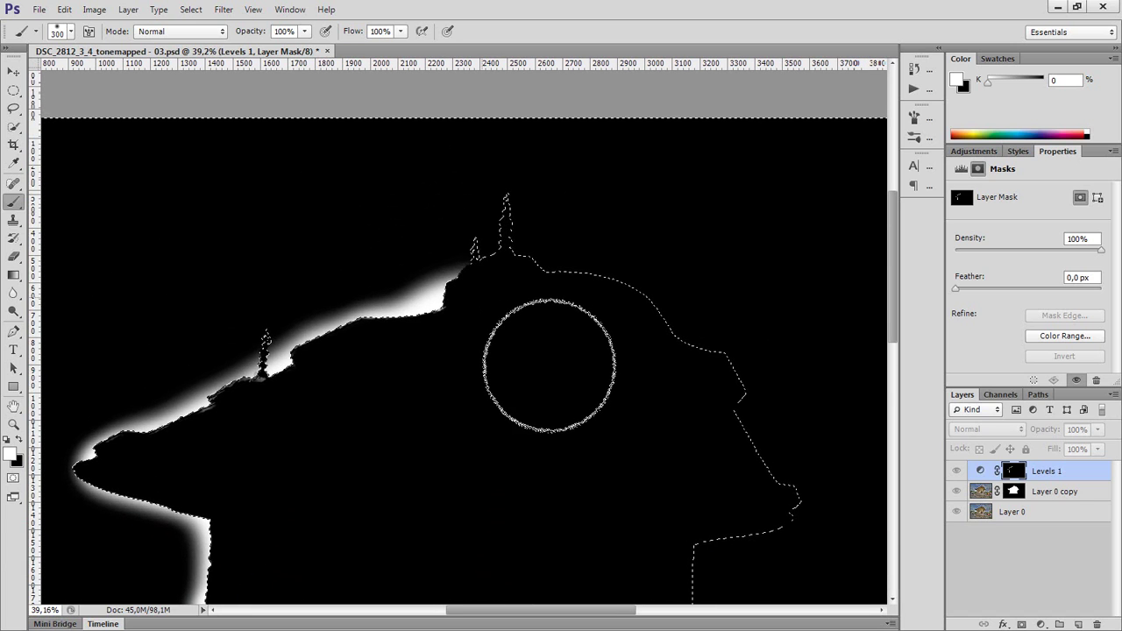
key("bracketleft")
key("bracketleft")
key("bracketleft")
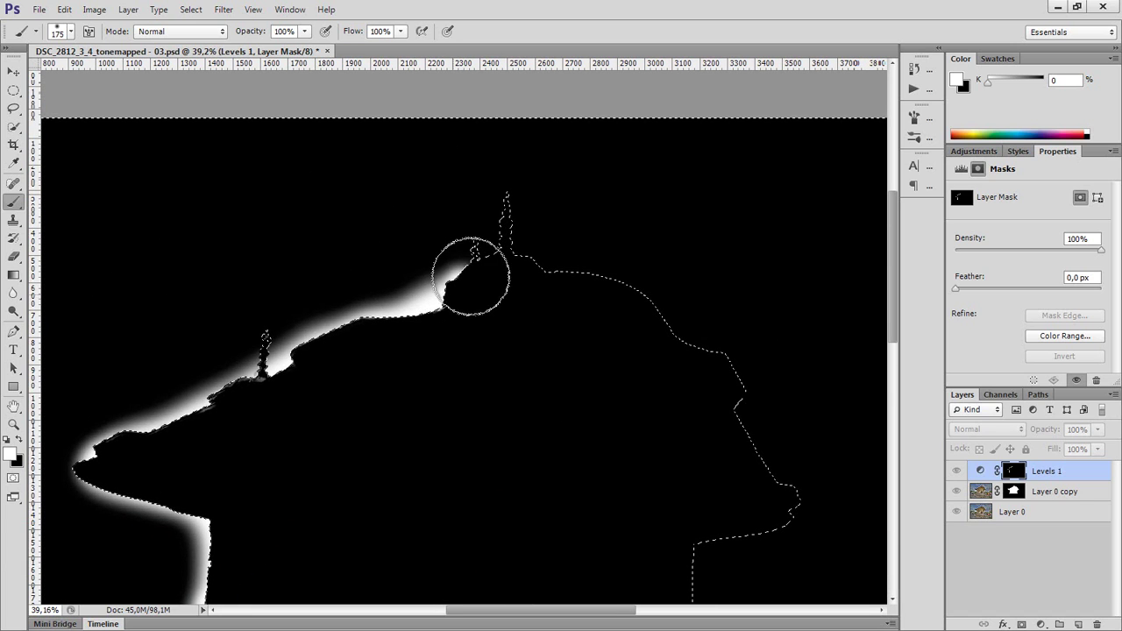
mouse_move(470, 275)
left_mouse_down()
mouse_move(483, 257)
mouse_move(476, 292)
mouse_move(508, 235)
mouse_move(498, 202)
mouse_move(518, 245)
mouse_move(553, 275)
mouse_move(630, 304)
mouse_move(716, 376)
mouse_move(736, 444)
mouse_move(765, 483)
mouse_move(696, 530)
mouse_move(703, 348)
mouse_move(798, 397)
left_mouse_up()
Enlarge the brush to 250 px and paint white along the building's right wall and the right tip of the roof.
key("bracketright")
key("bracketright")
key("space")
left_click_drag(741, 476, 739, 539)
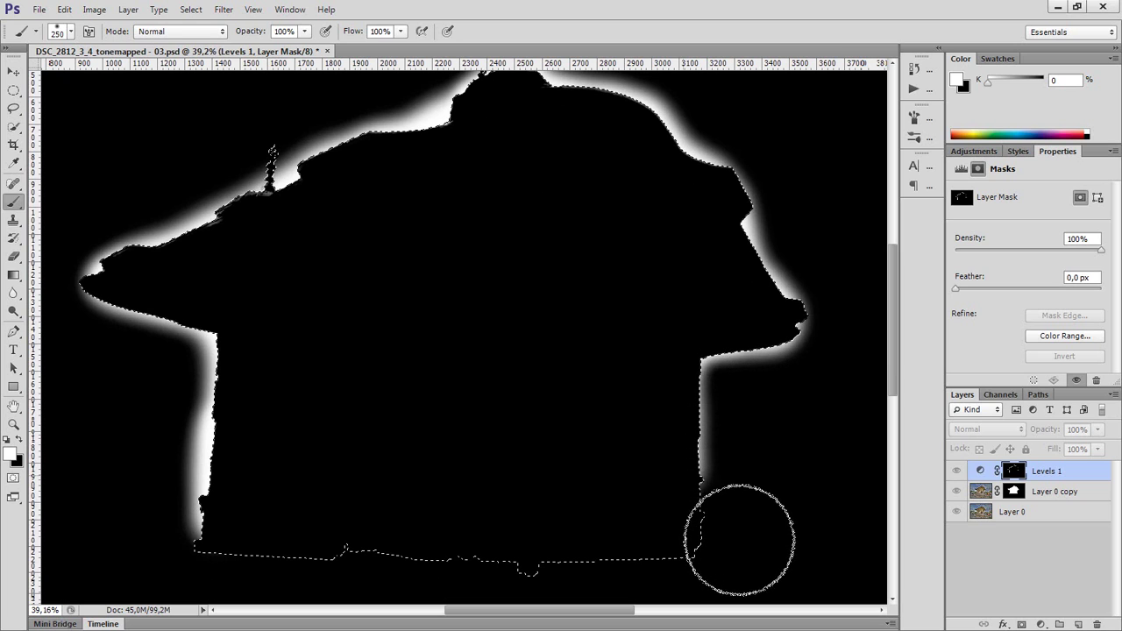
left_click_drag(738, 593, 746, 419)
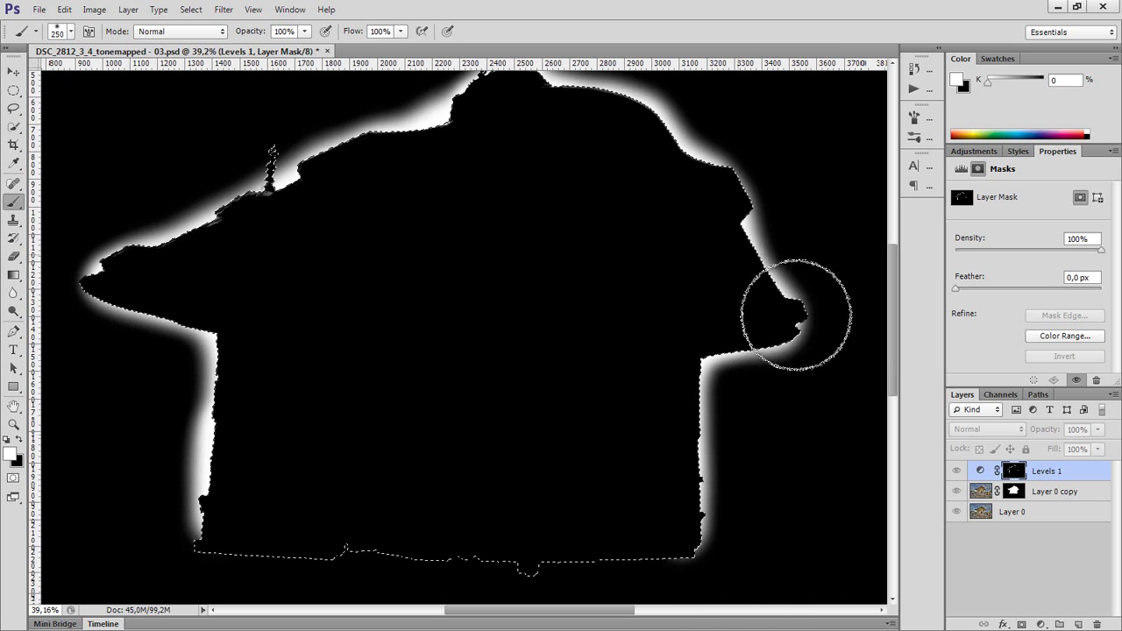
left_click_drag(796, 314, 777, 276)
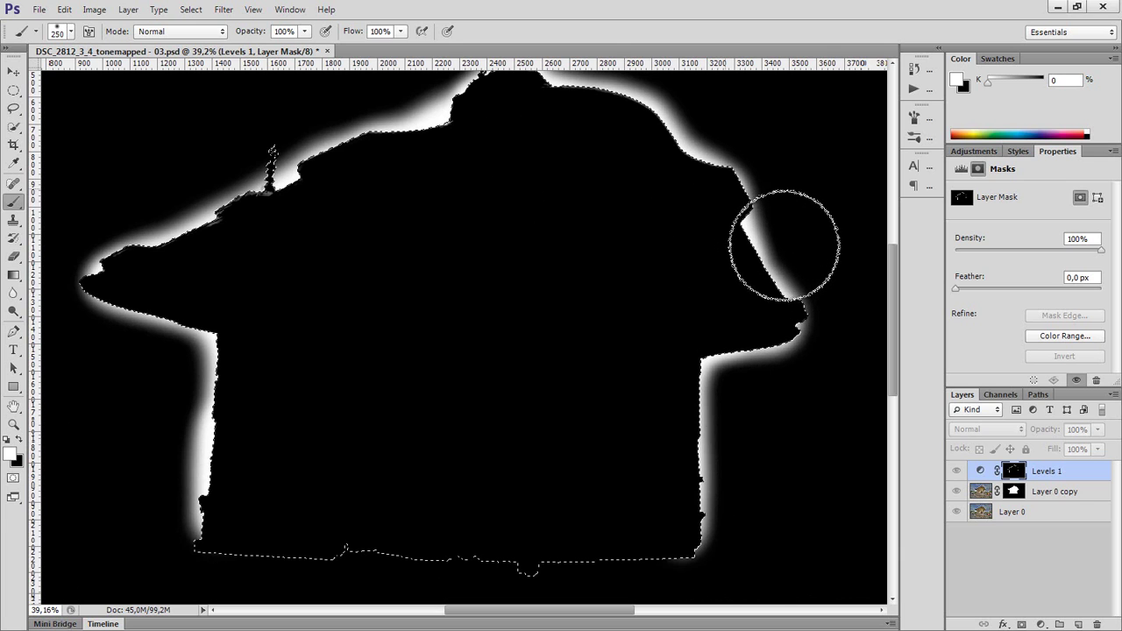
Paint more white on the Levels 1 mask around the roof spires and the left roof edge.
left_click_drag(647, 233, 669, 338)
mouse_move(556, 220)
left_mouse_down()
mouse_move(514, 200)
mouse_move(486, 219)
left_mouse_up()
left_click_drag(268, 320, 210, 345)
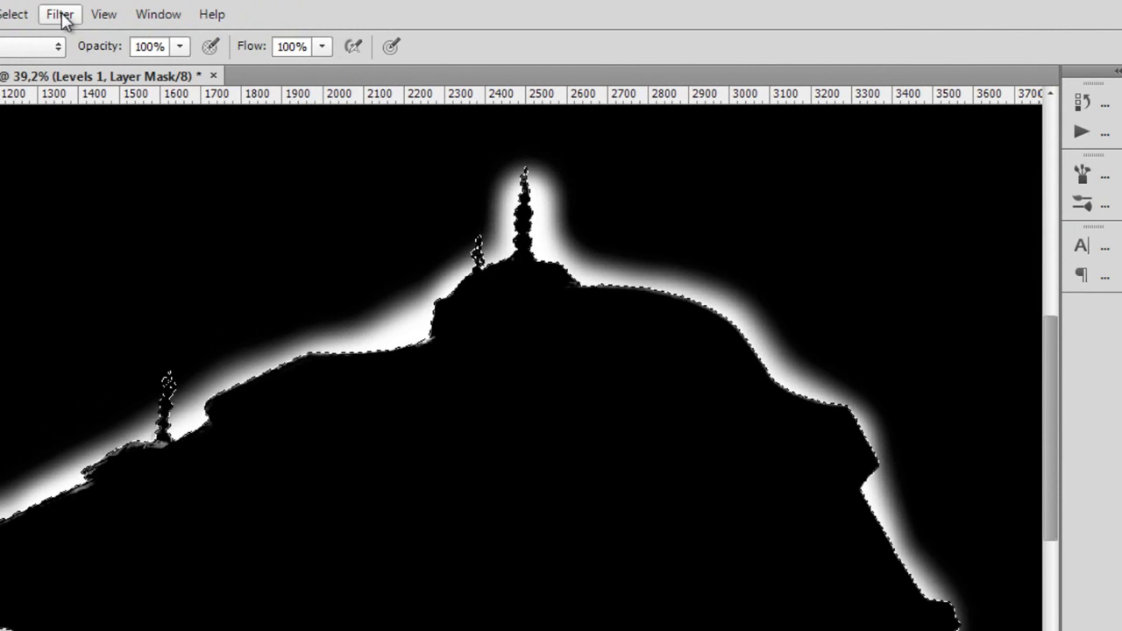
Apply a Gaussian Blur with a radius of about 44 pixels to the painted Levels 1 mask.
left_click(60, 15)
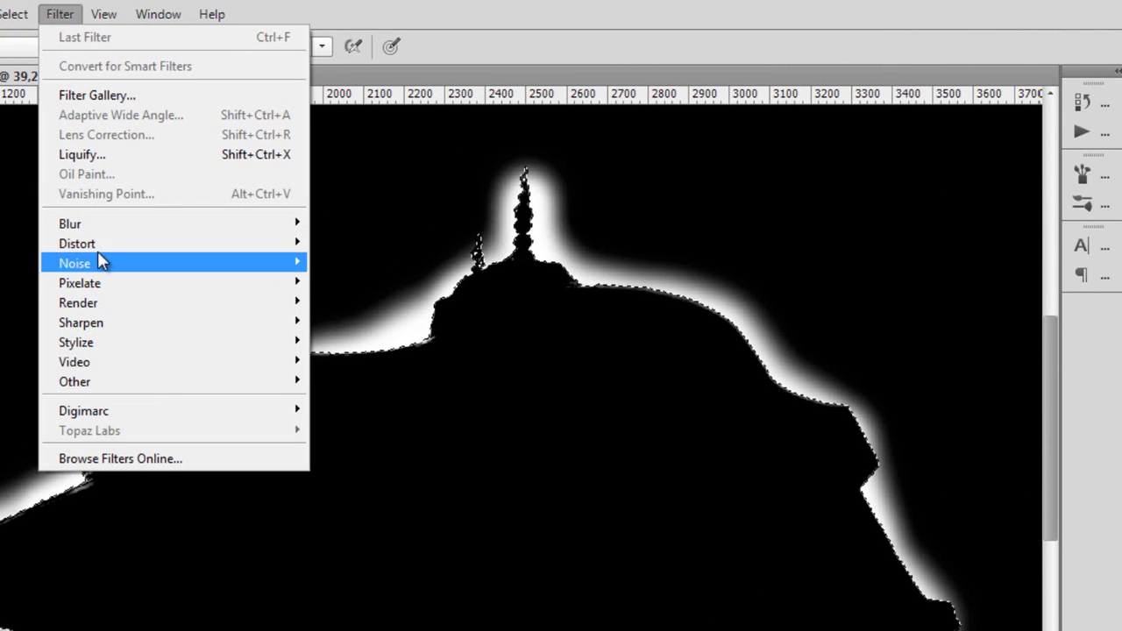
mouse_move(188, 230)
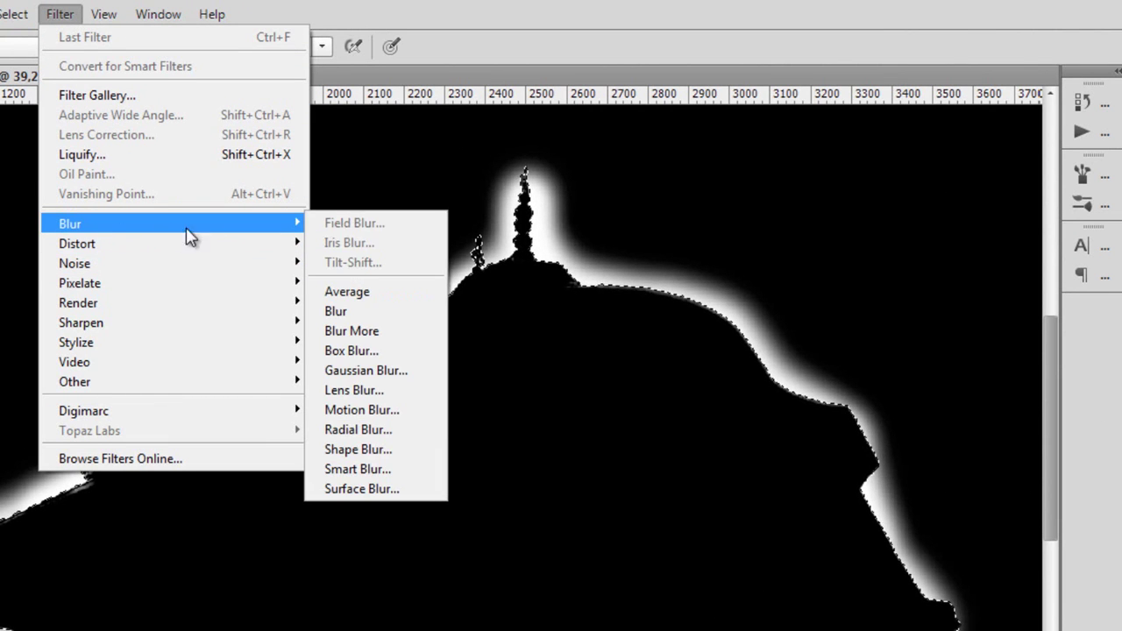
left_click(372, 377)
mouse_move(808, 426)
left_mouse_down()
mouse_move(822, 428)
mouse_move(811, 427)
left_mouse_up()
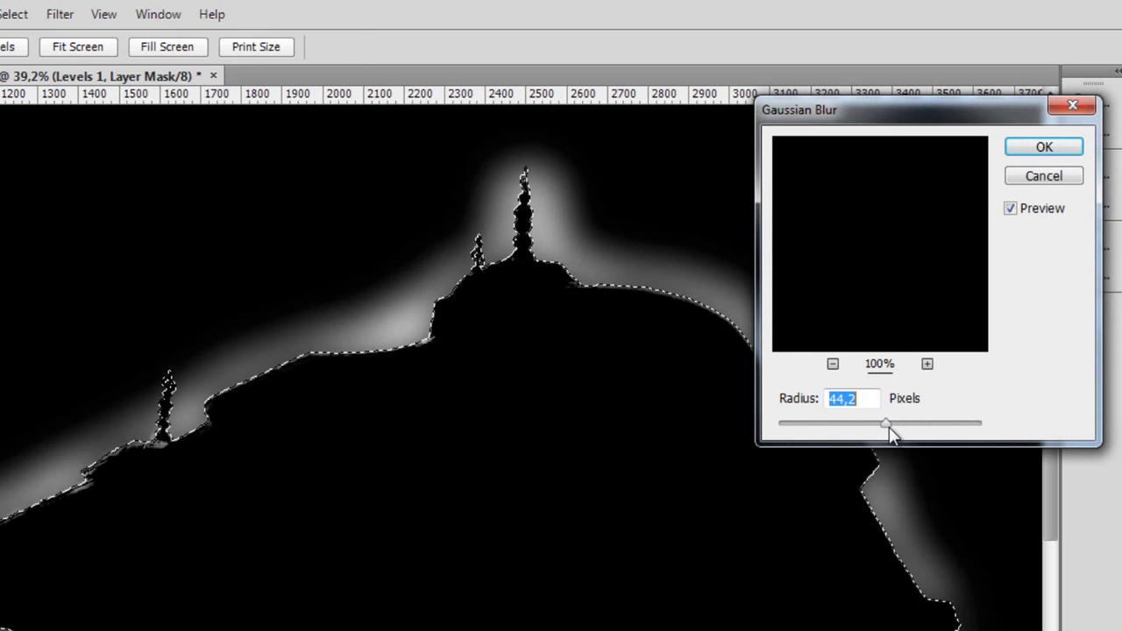
left_click(1048, 151)
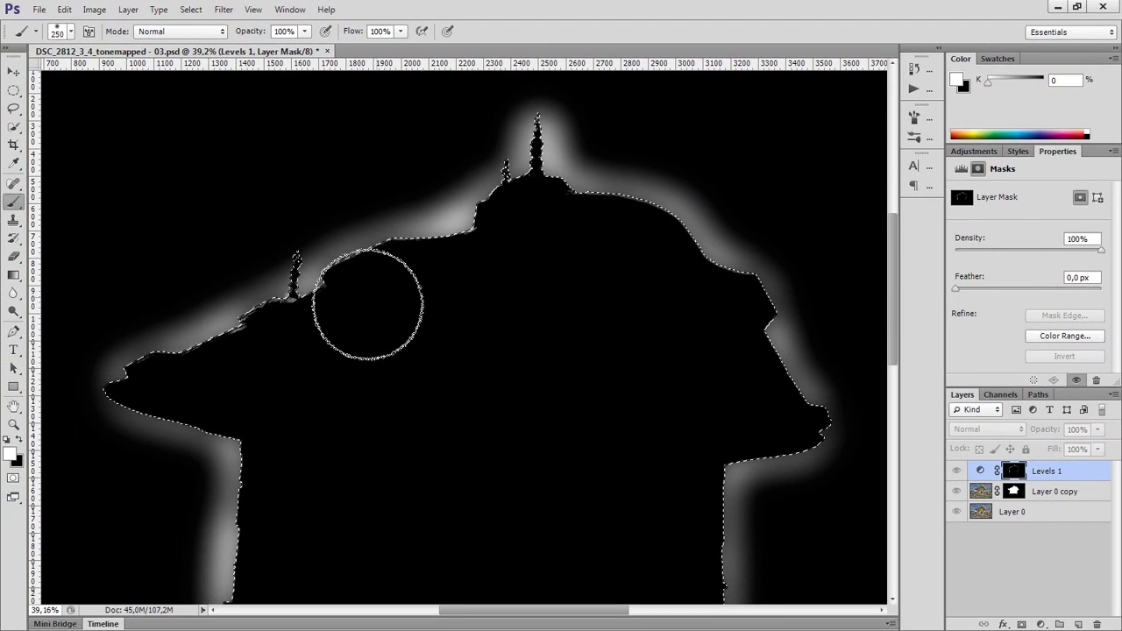
Enlarge the brush to 300 px and repaint white along the blurred roof outline and both side walls of the mask.
key("bracketright")
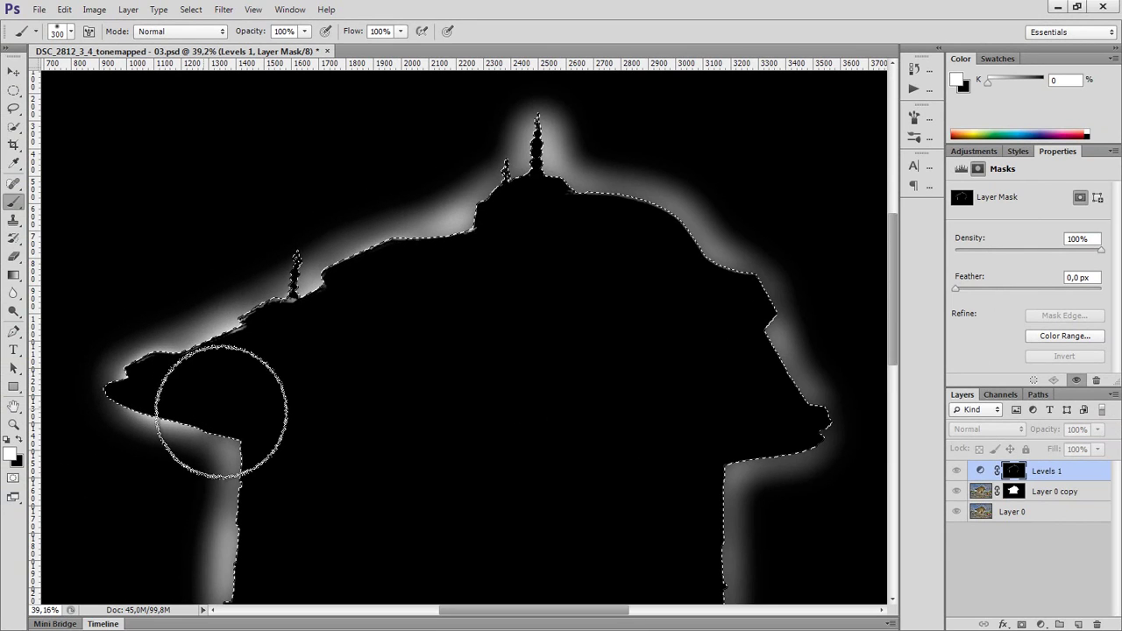
mouse_move(221, 412)
left_mouse_down()
mouse_move(250, 427)
mouse_move(217, 411)
mouse_move(252, 456)
mouse_move(259, 547)
mouse_move(264, 457)
mouse_move(222, 411)
mouse_move(151, 388)
mouse_move(121, 393)
mouse_move(228, 351)
mouse_move(375, 262)
mouse_move(452, 239)
mouse_move(531, 185)
mouse_move(638, 213)
mouse_move(749, 322)
mouse_move(739, 294)
mouse_move(798, 428)
mouse_move(717, 454)
mouse_move(692, 516)
mouse_move(692, 496)
mouse_move(701, 587)
left_mouse_up()
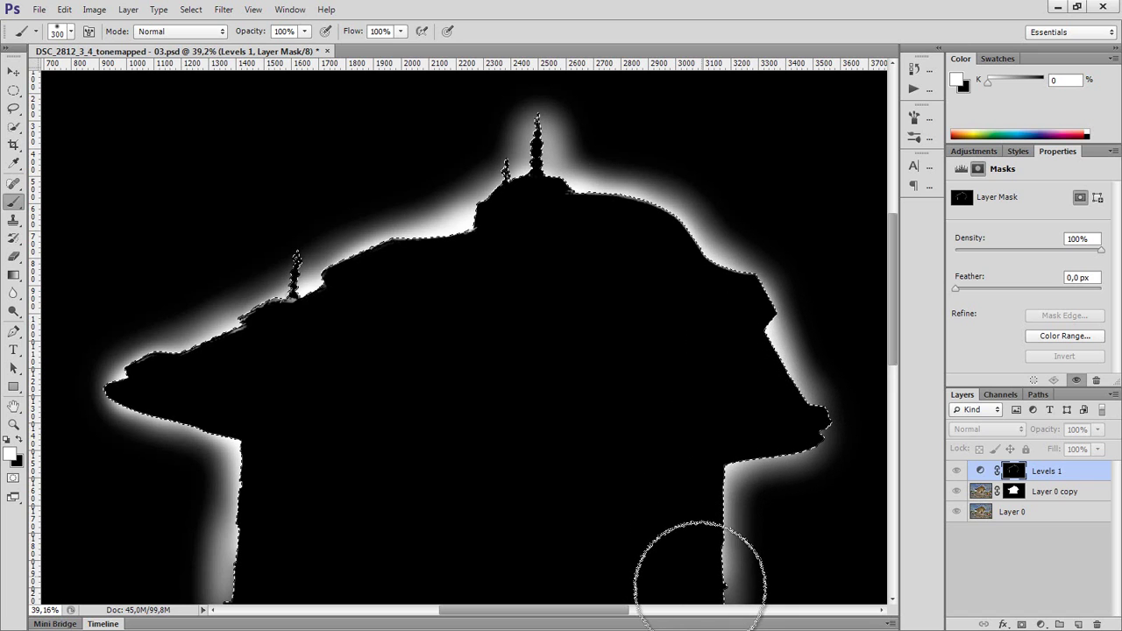
scroll(666, 447, "down", 3)
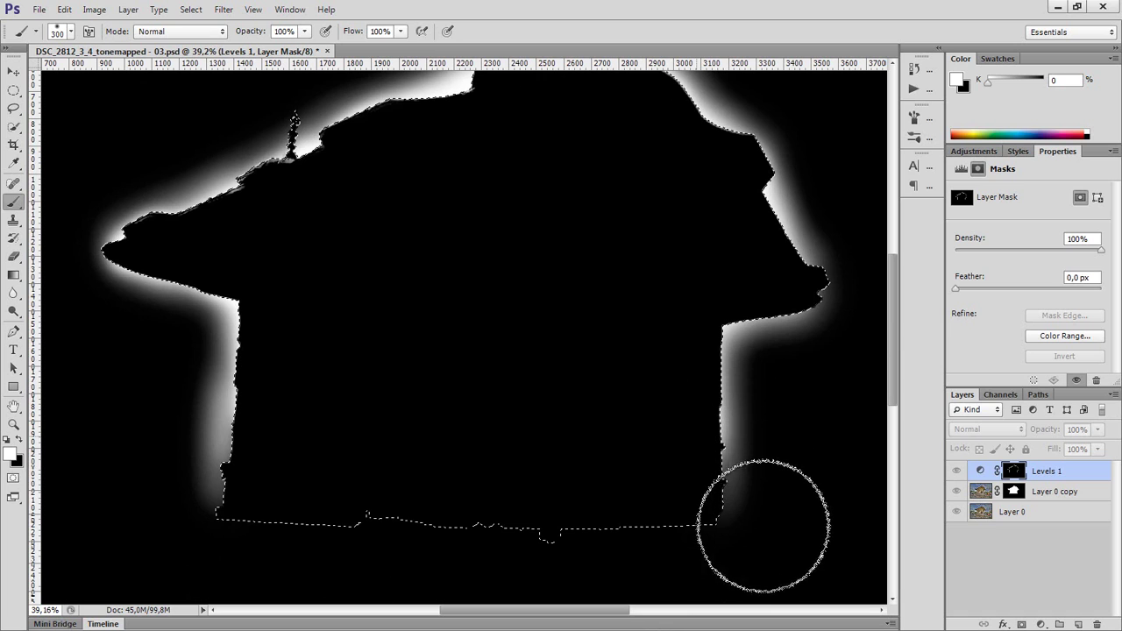
mouse_move(763, 524)
left_mouse_down()
mouse_move(763, 558)
mouse_move(763, 465)
left_mouse_up()
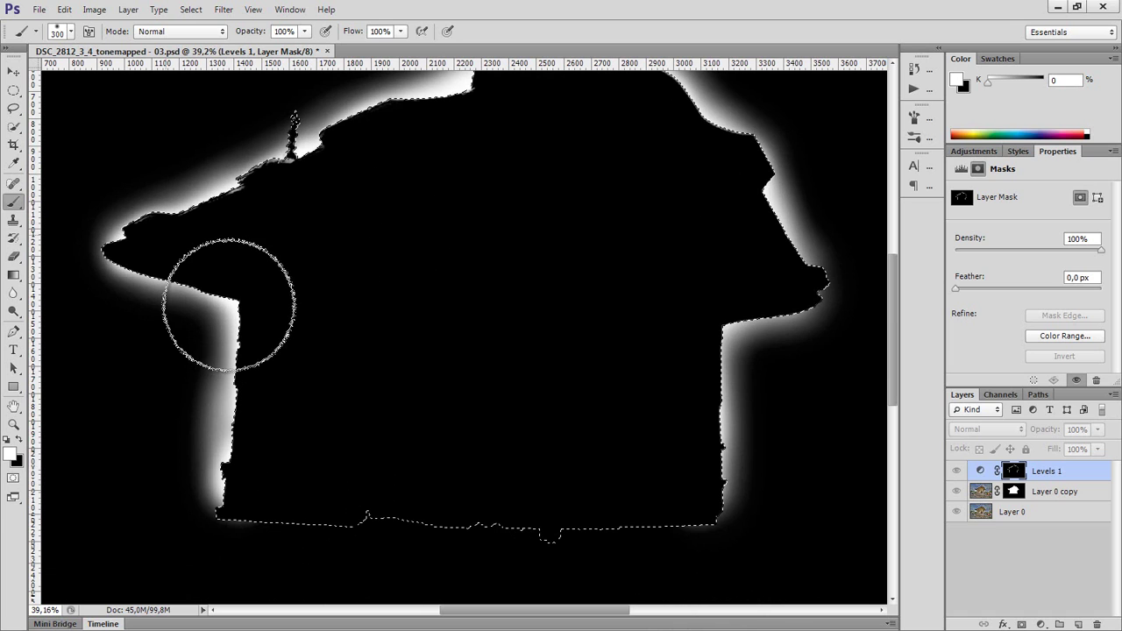
Return from the mask-only display to the image and compare the building's surroundings with and without Levels 1.
left_click_drag(413, 238, 382, 356)
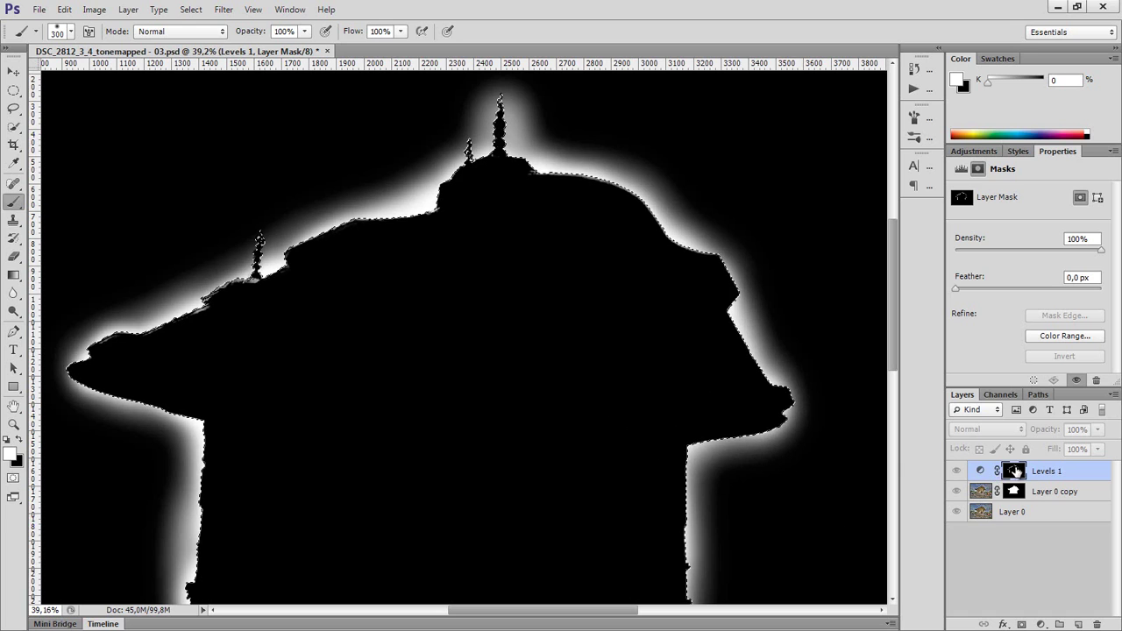
left_click(1015, 473, "alt")
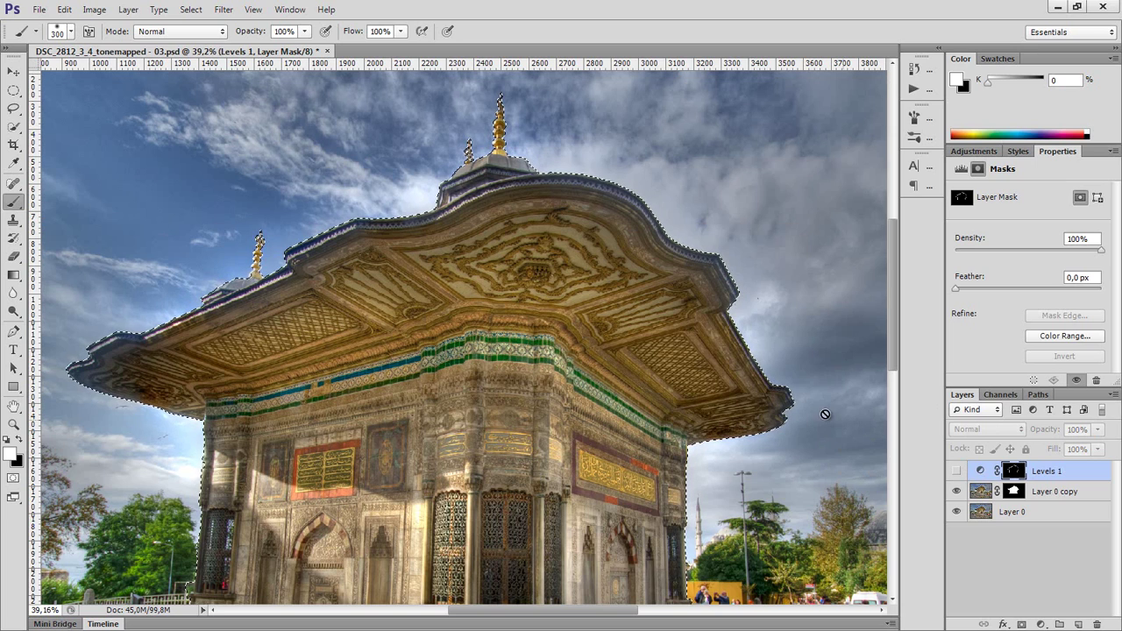
scroll(824, 414, "down", 1)
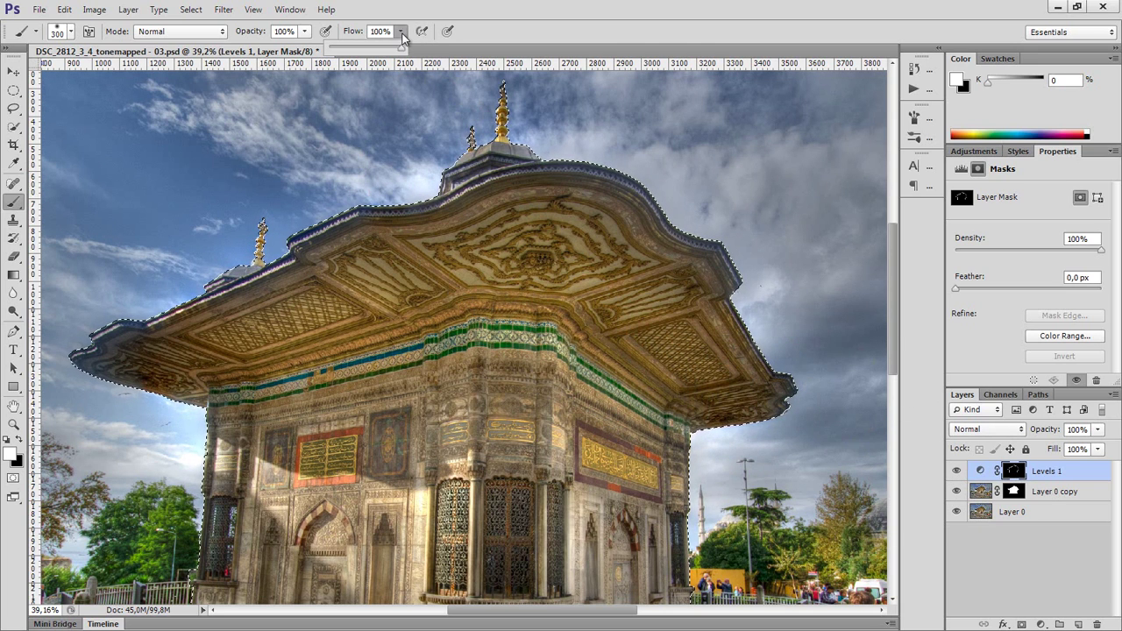
Lower the brush flow to 10%, softly paint white on the mask around the roof and walls, and clear the selection.
left_click_drag(401, 48, 336, 46)
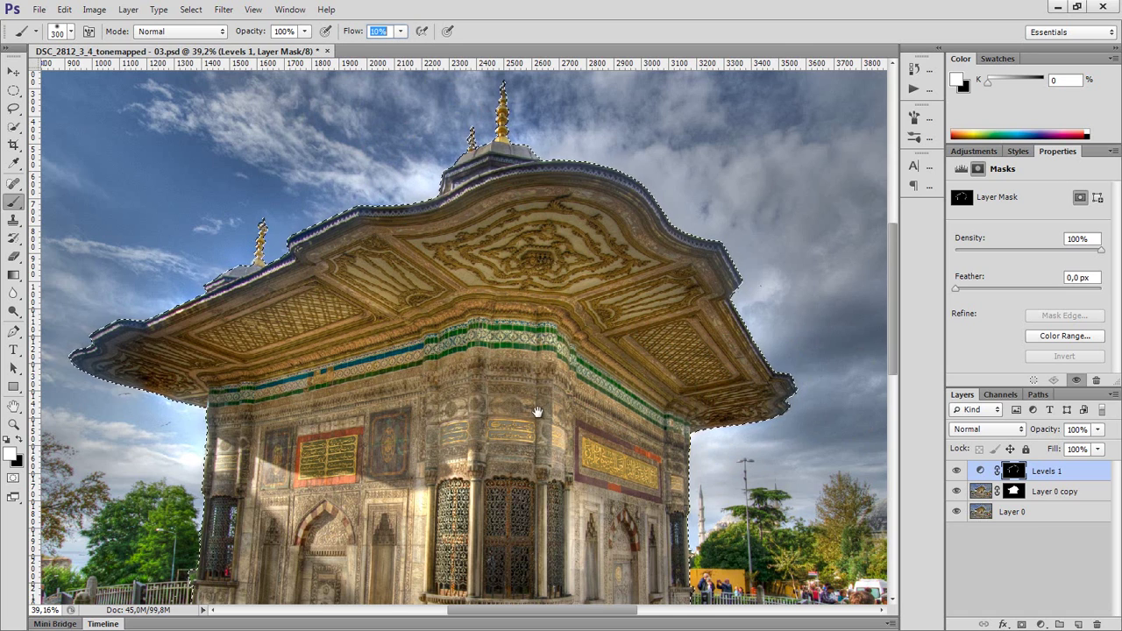
left_click_drag(533, 408, 563, 371)
mouse_move(313, 353)
left_mouse_down()
mouse_move(220, 339)
mouse_move(235, 356)
mouse_move(162, 318)
mouse_move(192, 294)
mouse_move(318, 252)
mouse_move(277, 247)
mouse_move(241, 263)
mouse_move(325, 215)
mouse_move(401, 193)
mouse_move(307, 234)
left_mouse_up()
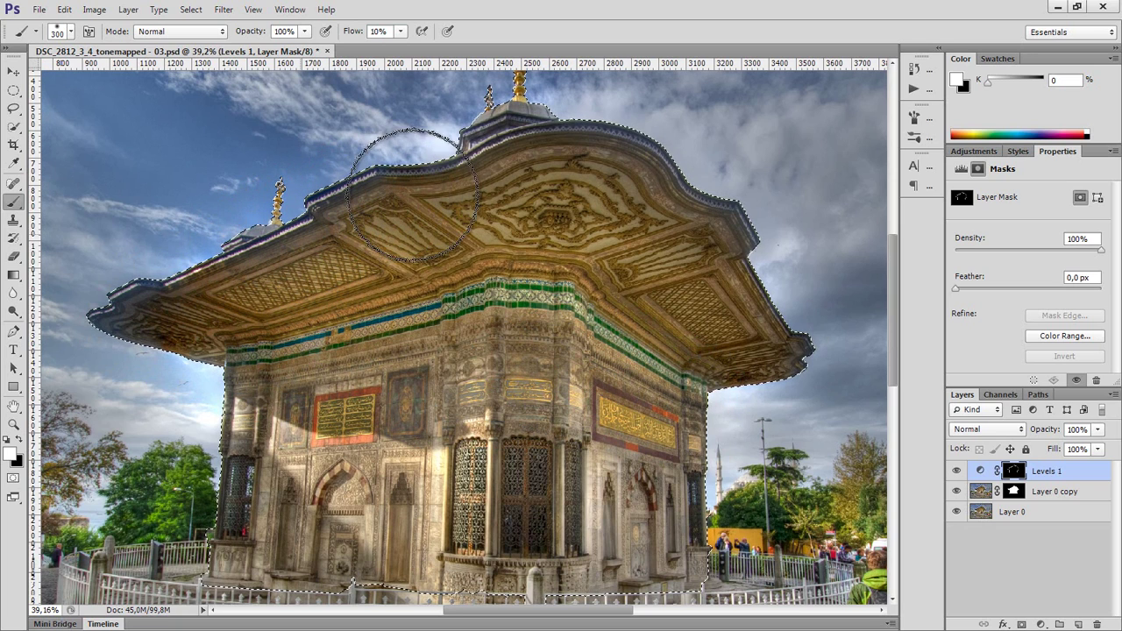
mouse_move(414, 195)
left_mouse_down()
mouse_move(552, 144)
mouse_move(540, 148)
mouse_move(611, 157)
mouse_move(722, 224)
mouse_move(728, 270)
mouse_move(765, 343)
mouse_move(687, 373)
mouse_move(693, 385)
mouse_move(737, 373)
mouse_move(708, 387)
mouse_move(744, 372)
mouse_move(721, 367)
mouse_move(691, 428)
mouse_move(673, 429)
mouse_move(672, 457)
mouse_move(666, 419)
mouse_move(743, 334)
left_mouse_up()
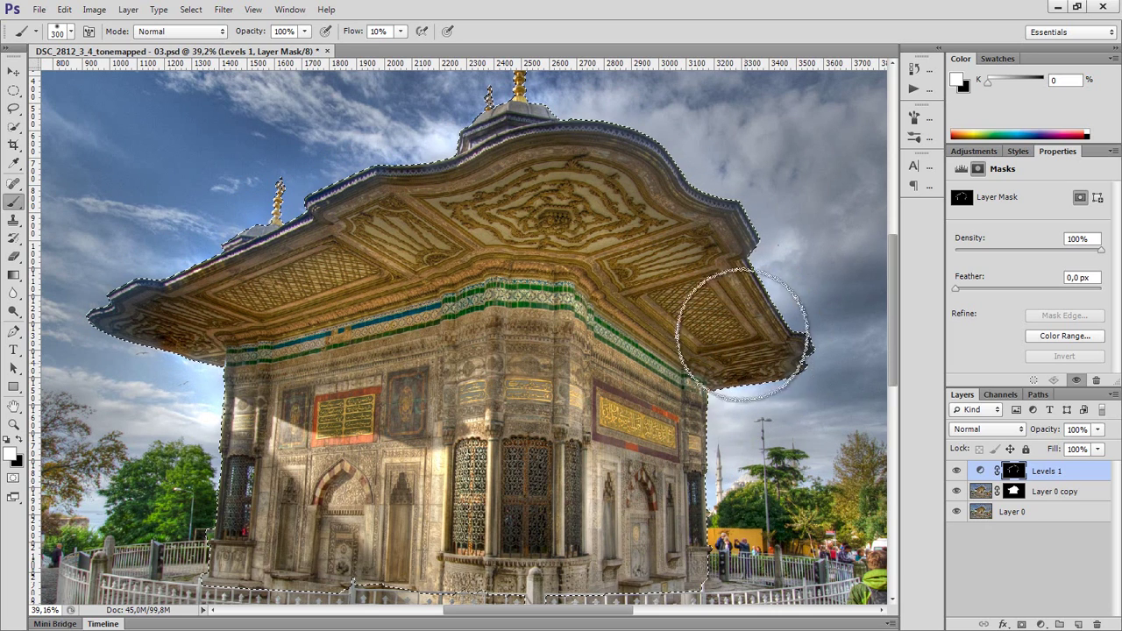
scroll(561, 255, "up", 3)
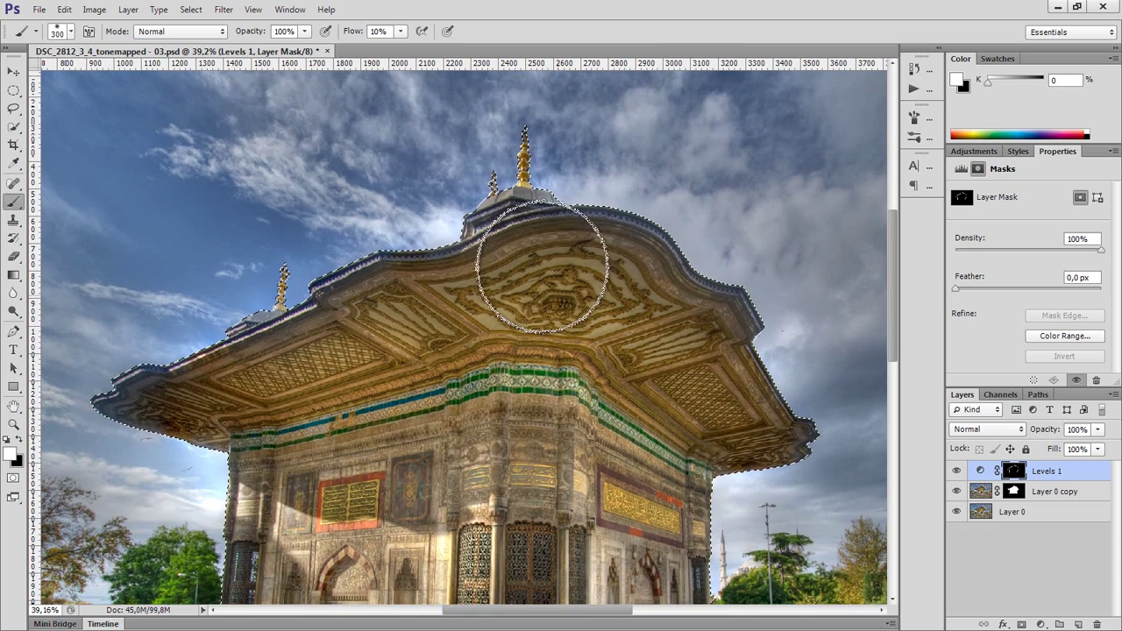
mouse_move(542, 267)
left_mouse_down()
mouse_move(516, 216)
mouse_move(498, 238)
mouse_move(379, 273)
mouse_move(243, 346)
left_mouse_up()
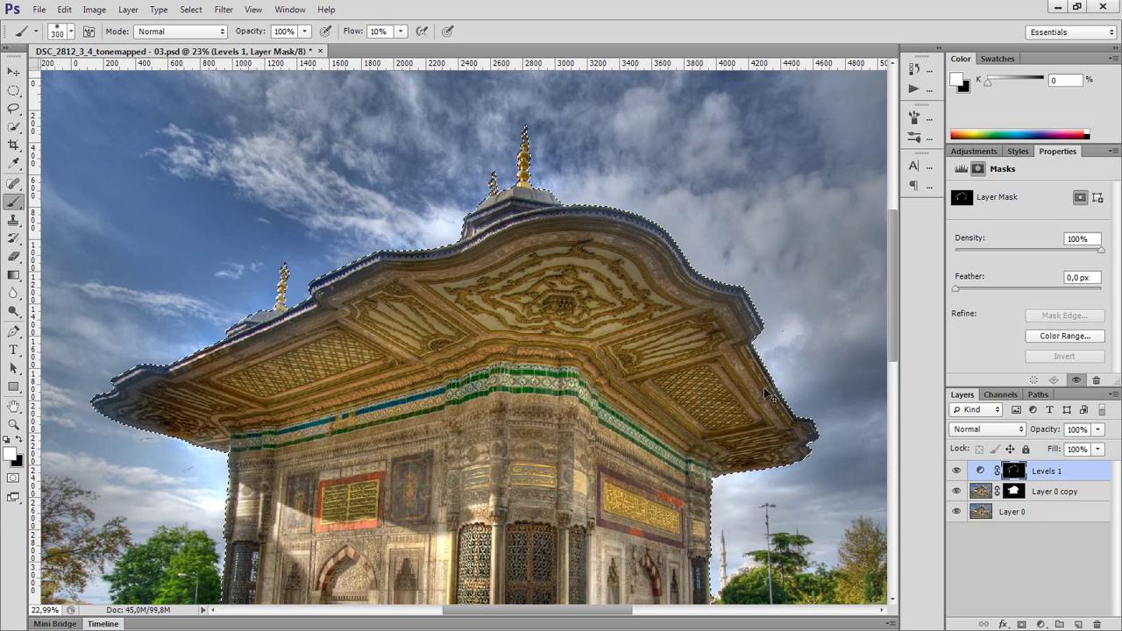
key("ctrl+0")
key("ctrl+d")
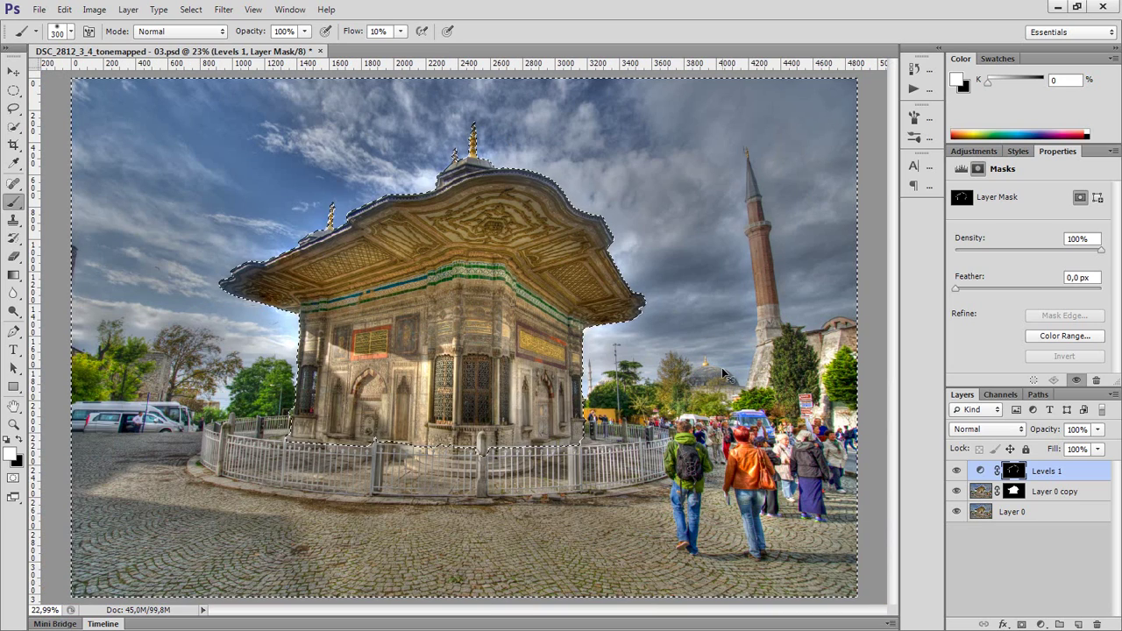
Compare the whole photo with and without the Levels 1 adjustment, leaving the layer visible.
left_click(955, 471)
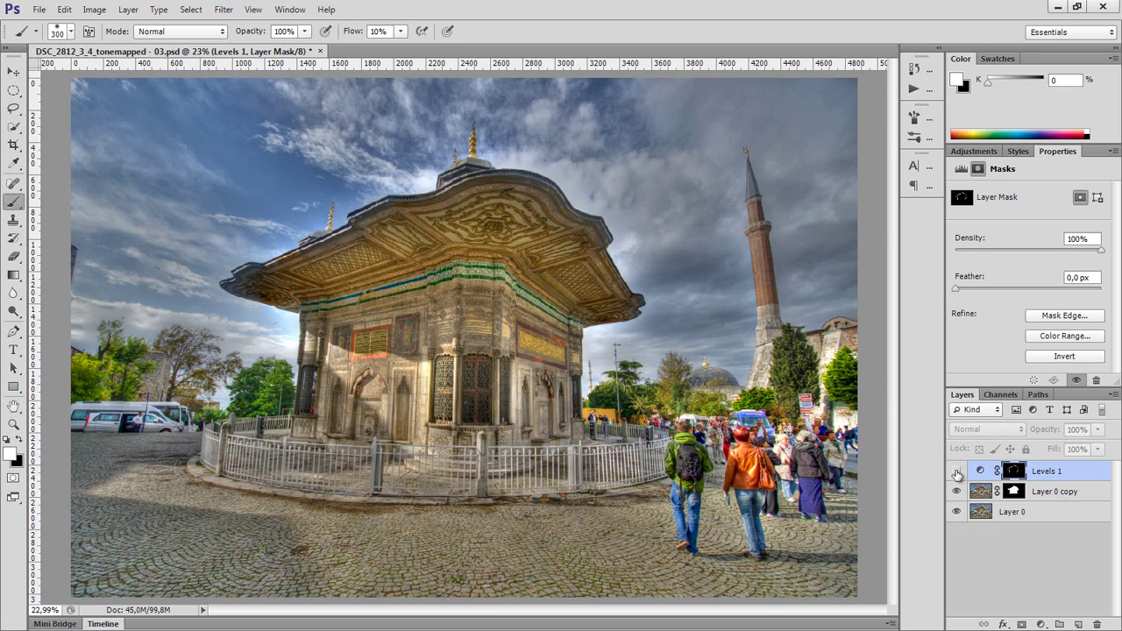
left_click(956, 472)
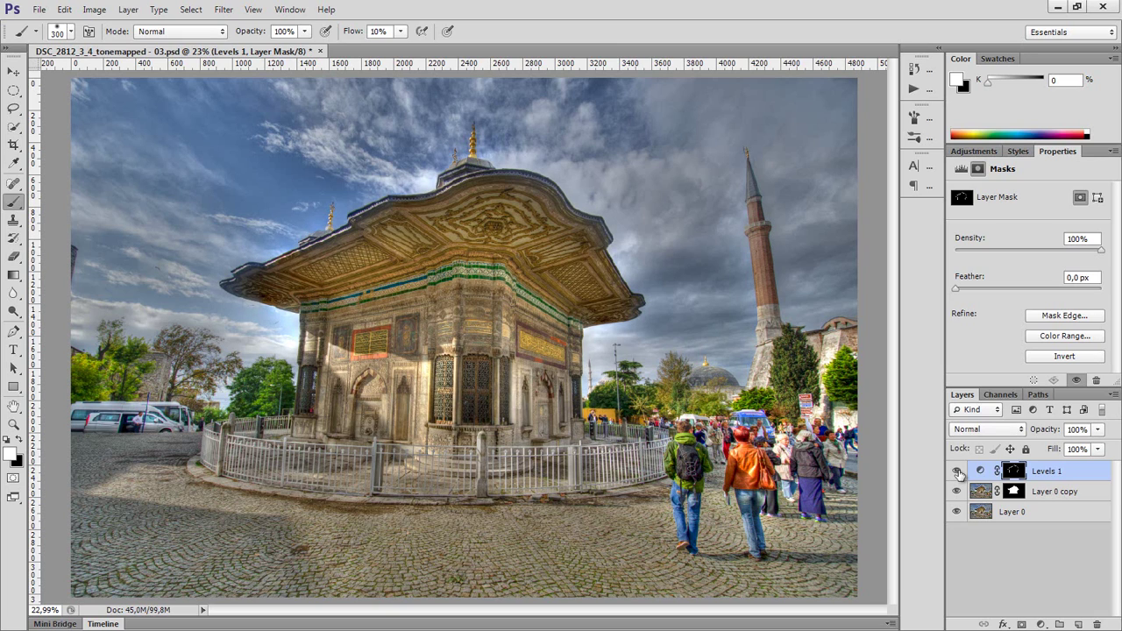
left_click(956, 472)
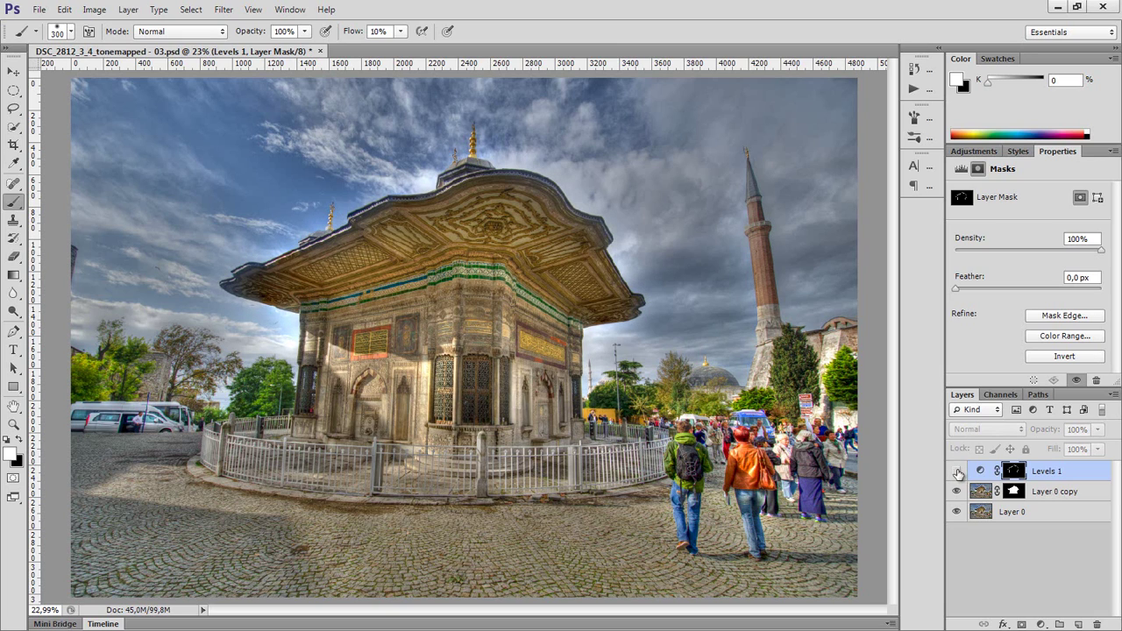
left_click(956, 473)
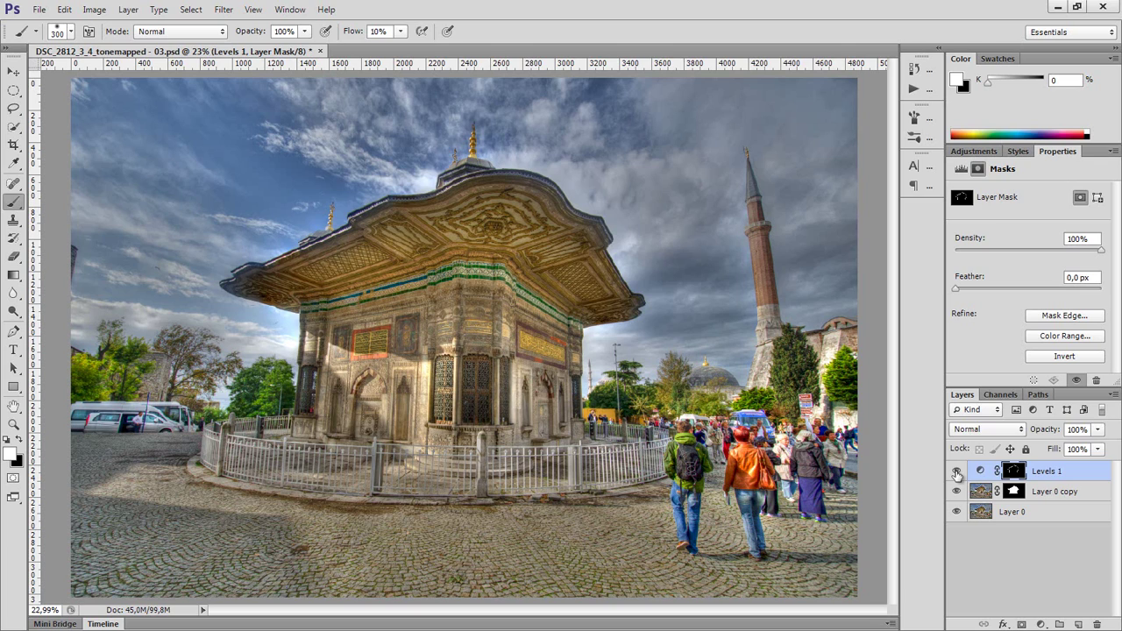
left_click(956, 473)
left_click(957, 473)
left_click(957, 472)
left_click(956, 472)
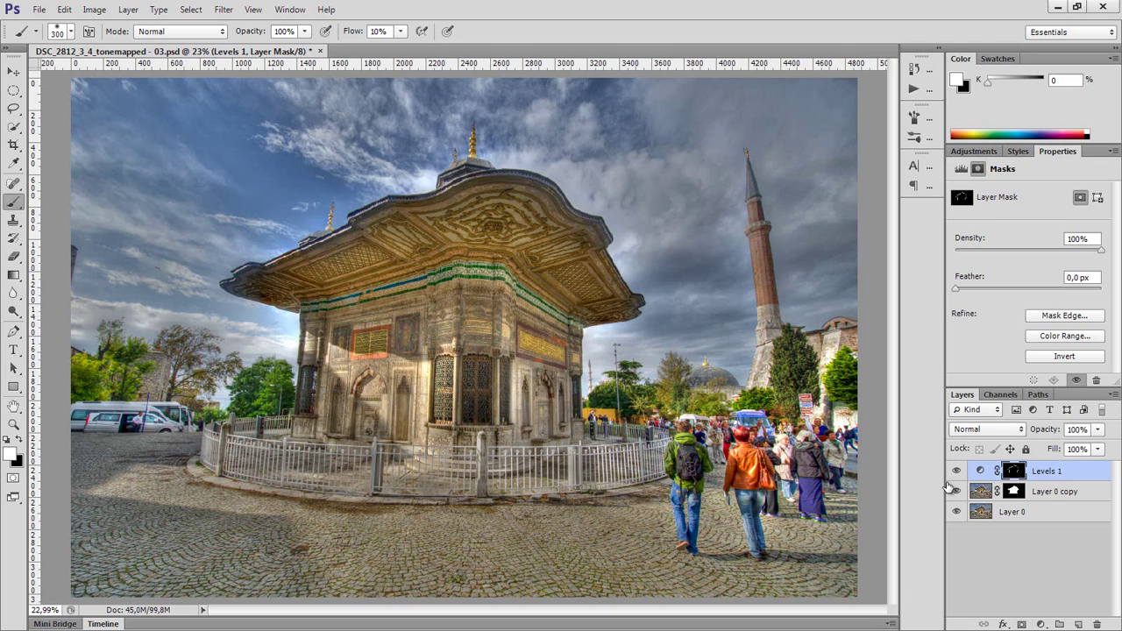